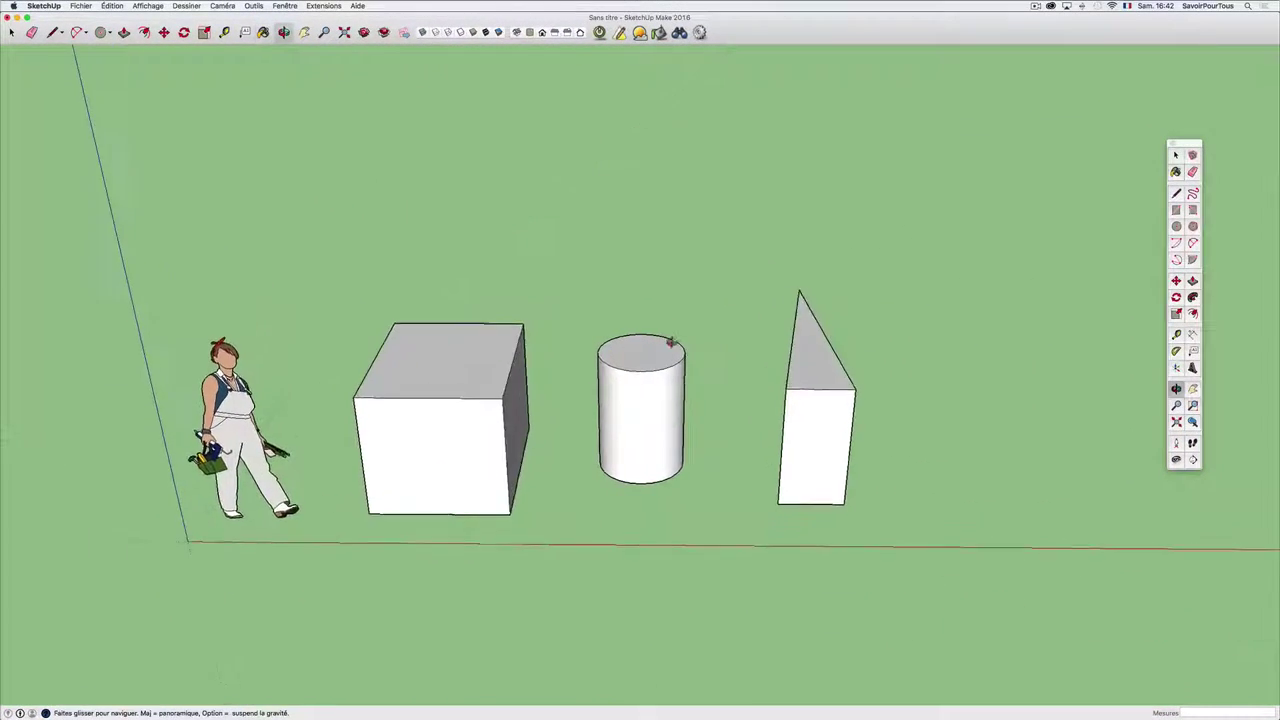
Step: Activate the Paint Bucket from the Tools menu and bring up the Colors panel
middle_drag(565, 340, 614, 309)
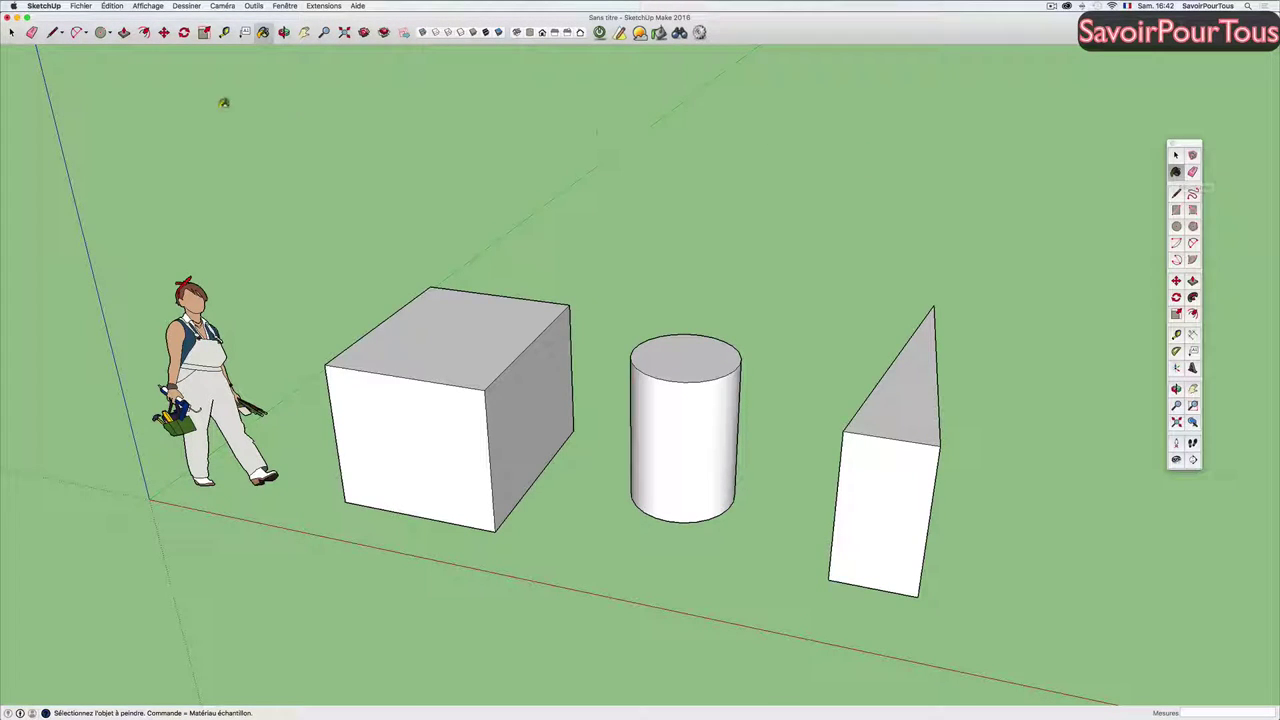
click(150, 7)
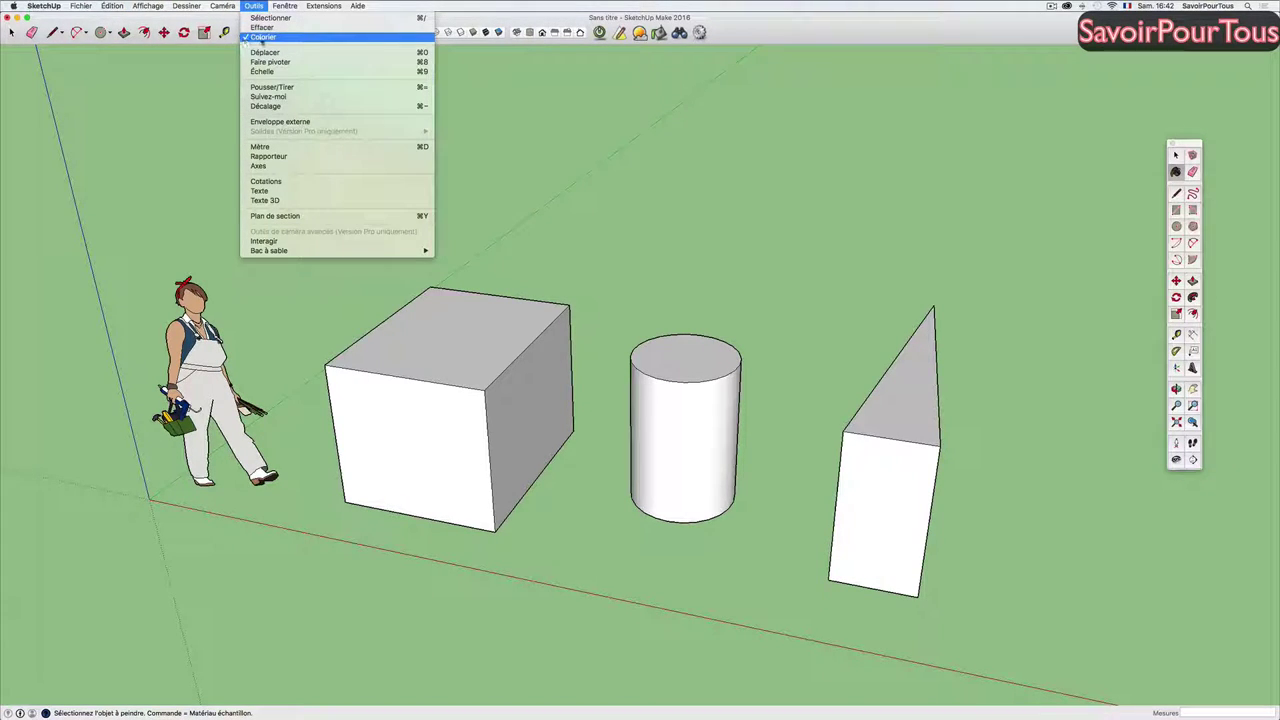
click(262, 37)
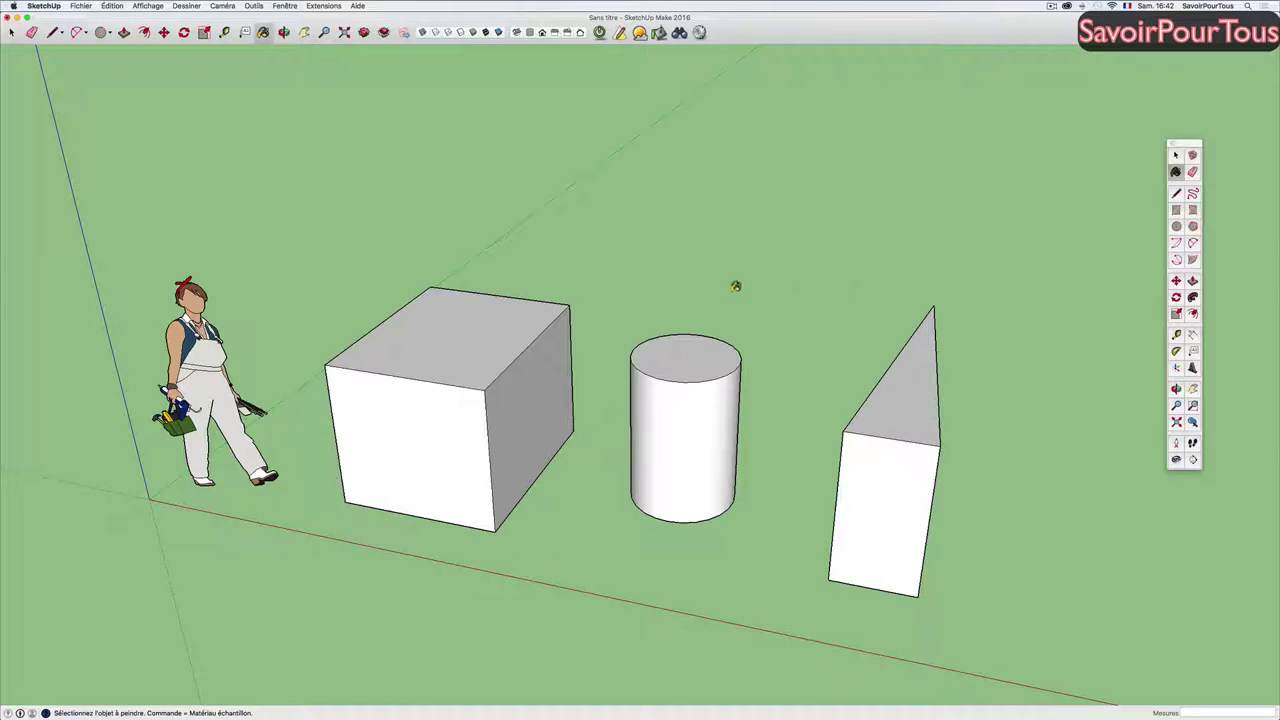
key(b)
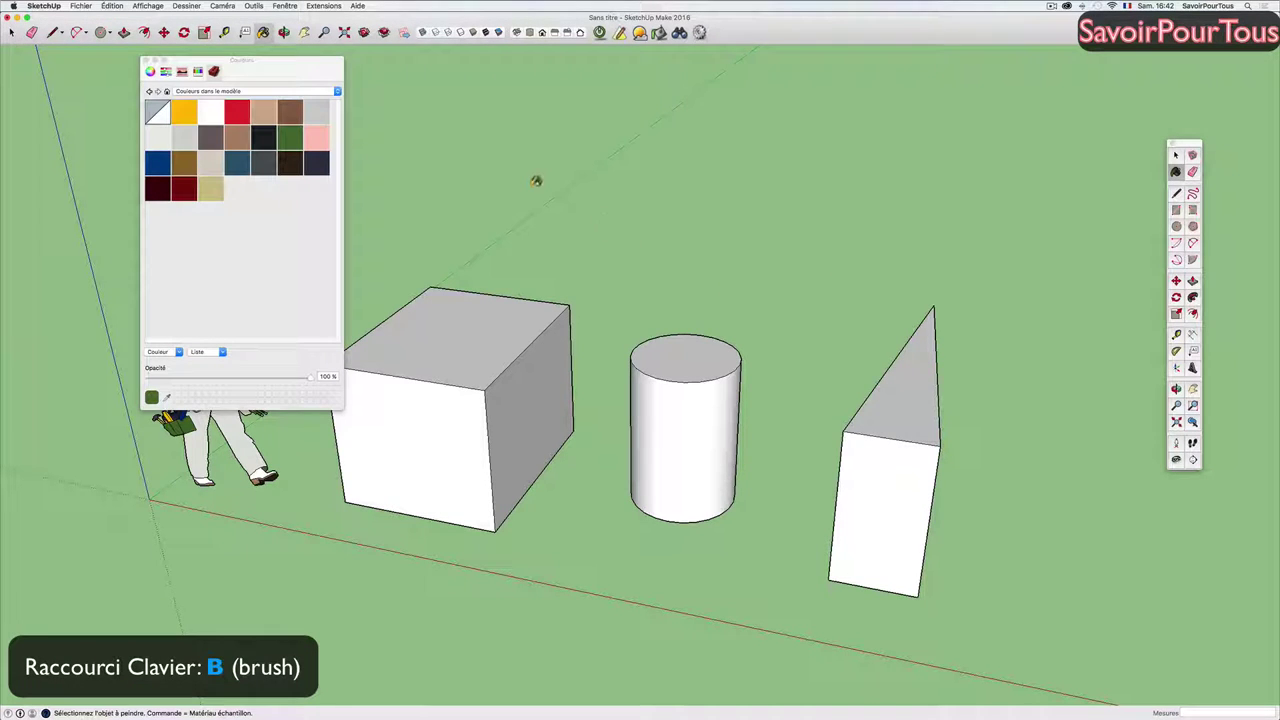
Step: Move the Colors panel to the right and pick a light cyan on the colour wheel at 100% opacity
mouse_move(265, 73)
mouse_down()
mouse_move(801, 115)
mouse_move(1046, 78)
mouse_up()
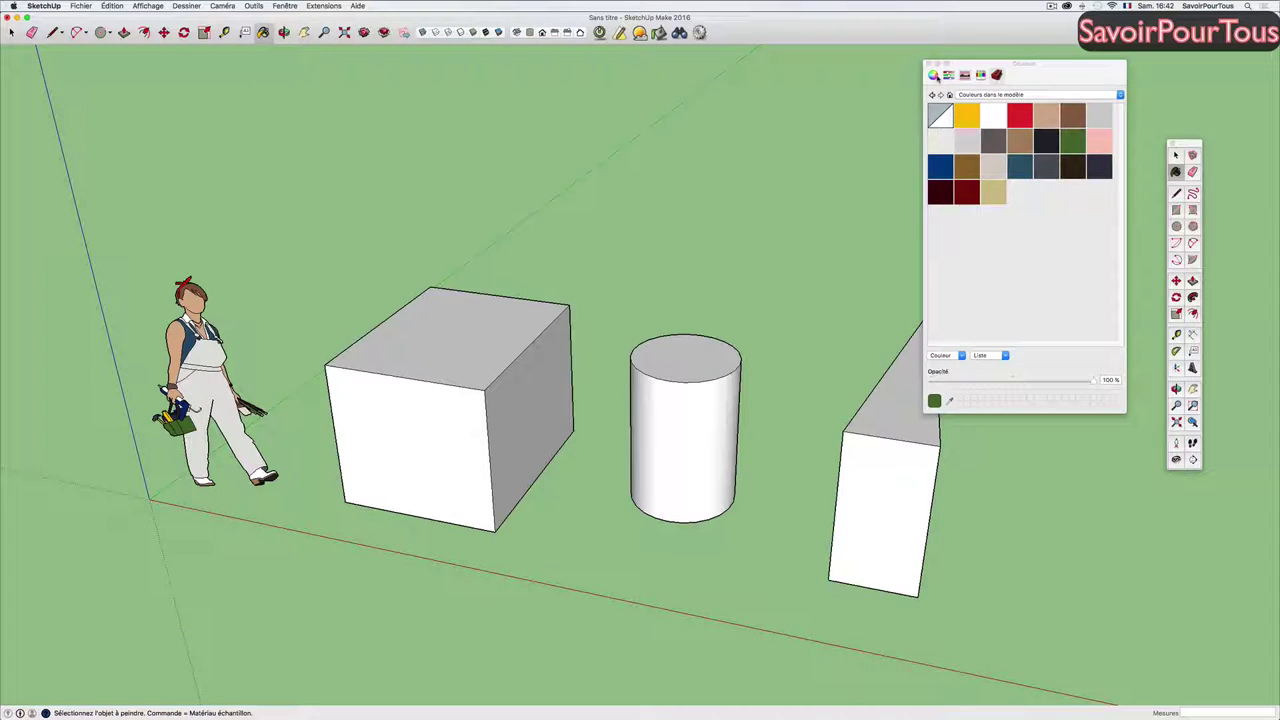
click(933, 75)
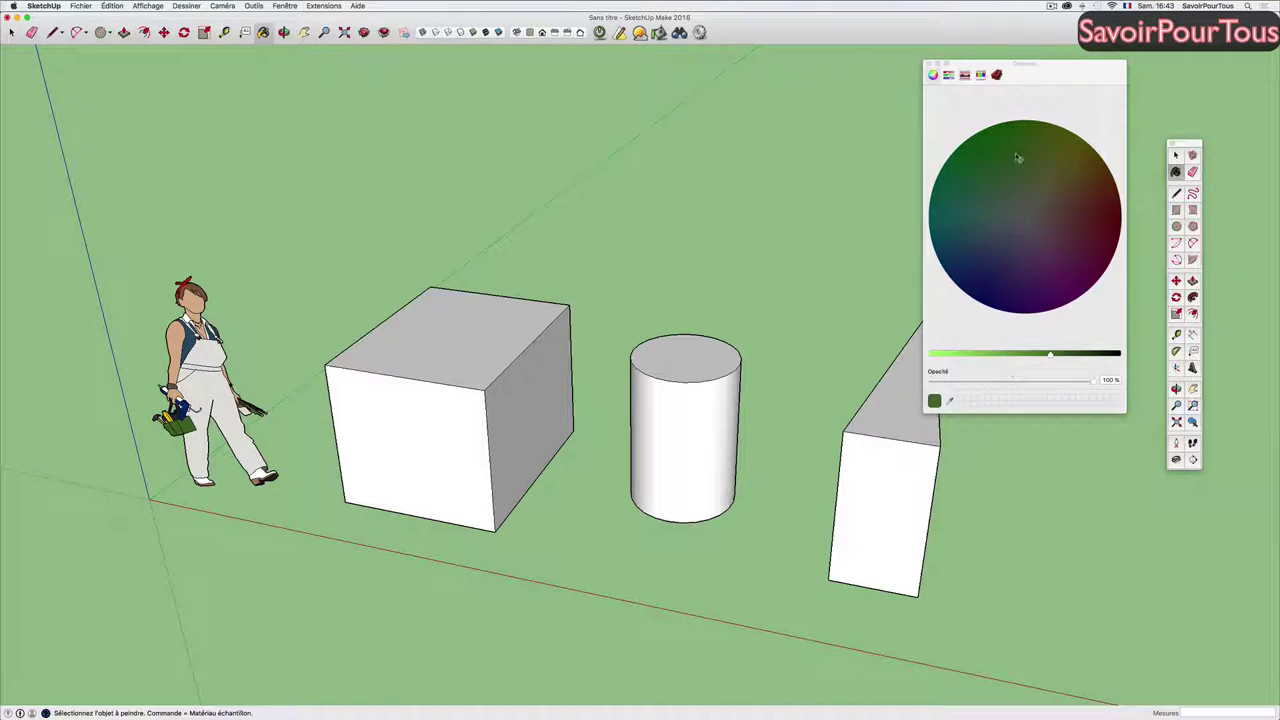
mouse_move(1018, 157)
mouse_down()
mouse_move(1032, 215)
mouse_move(993, 224)
mouse_up()
mouse_move(1058, 357)
mouse_down()
mouse_move(1097, 358)
mouse_move(932, 357)
mouse_up()
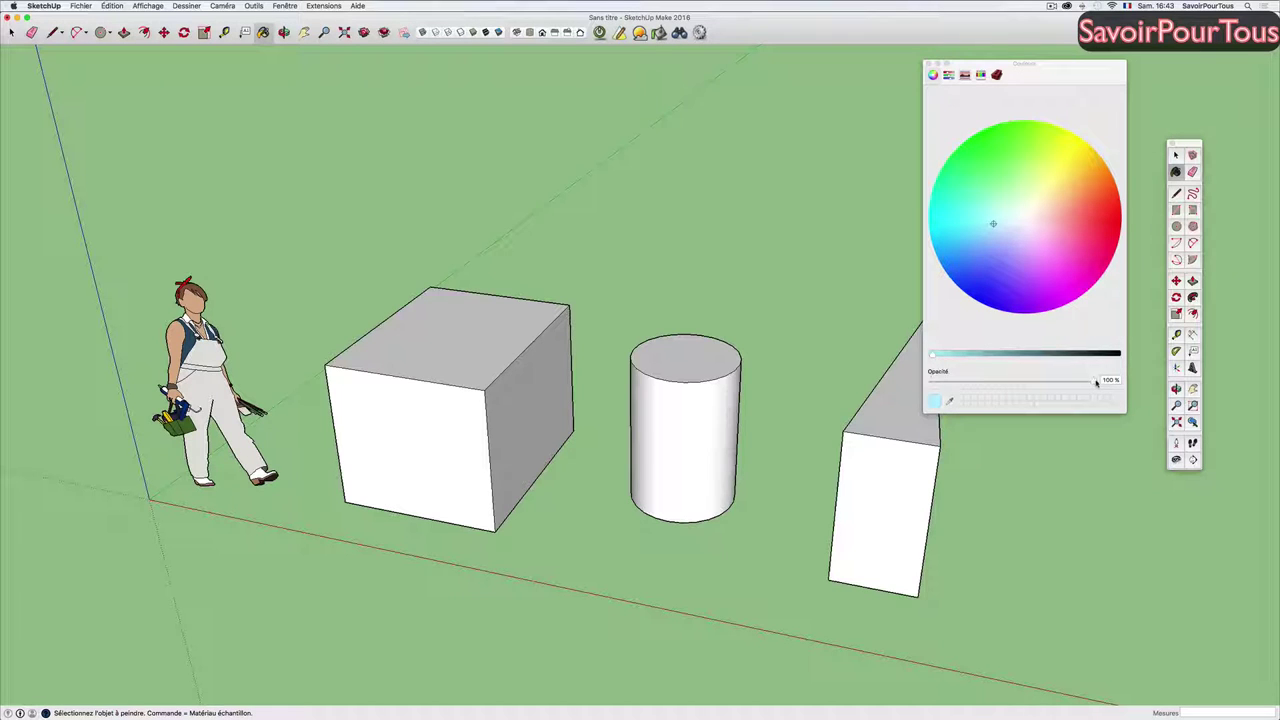
mouse_move(1097, 382)
mouse_down()
mouse_move(936, 383)
mouse_move(1097, 383)
mouse_up()
mouse_move(993, 225)
mouse_down()
mouse_move(963, 254)
mouse_move(1086, 242)
mouse_move(1094, 229)
mouse_move(988, 226)
mouse_up()
key(space)
Step: Paint the cube's top face light cyan
click(456, 346)
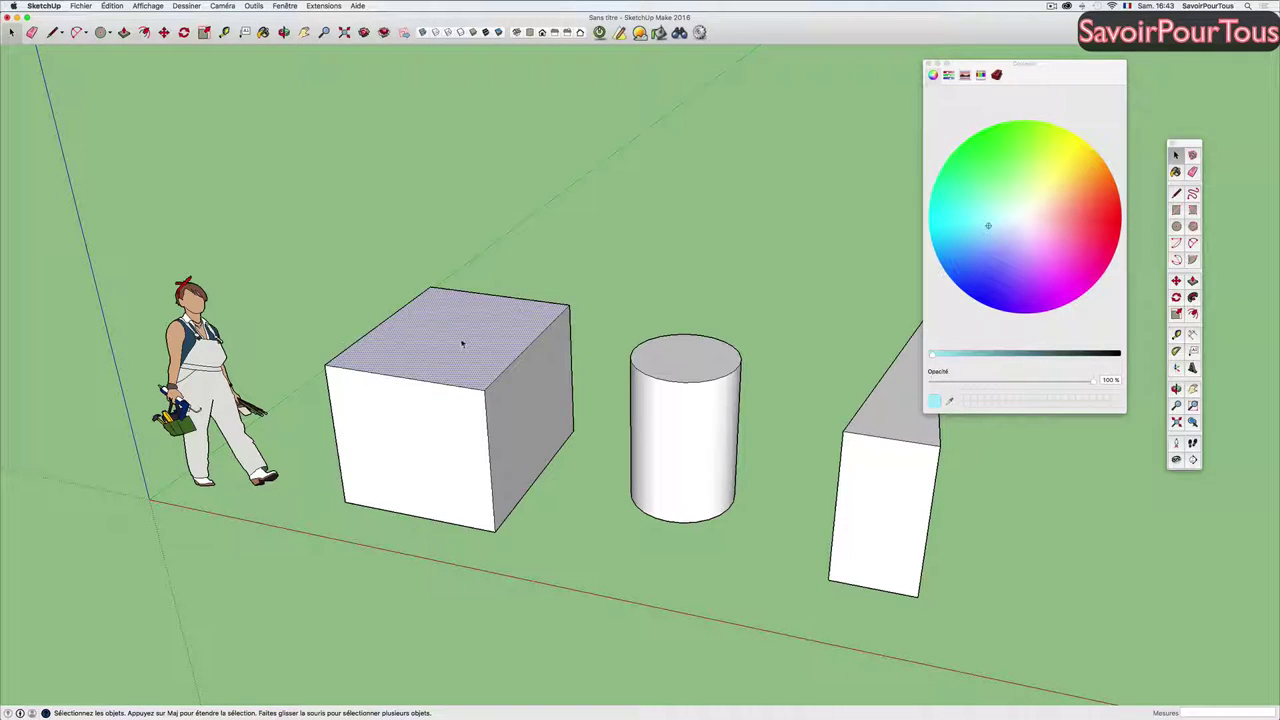
key(b)
click(458, 342)
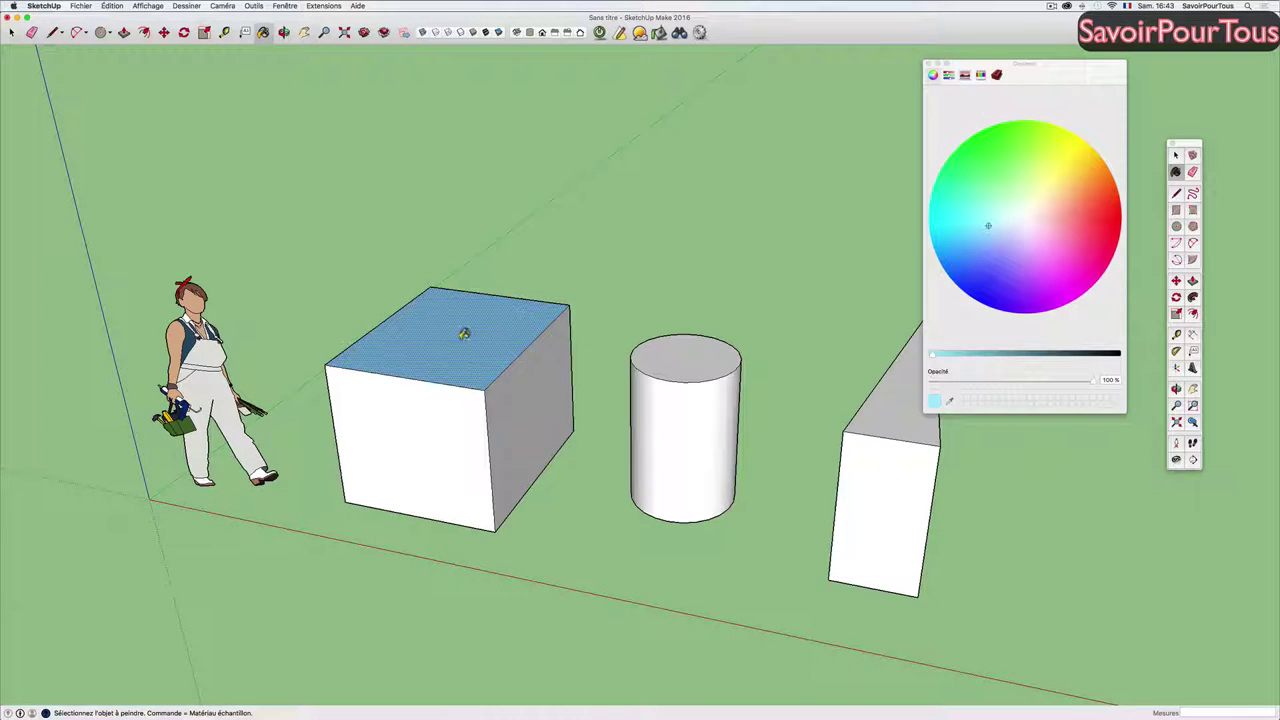
mouse_move(466, 334)
middle_down()
mouse_move(609, 361)
mouse_move(431, 357)
middle_up()
scroll(440, 358, up, 3)
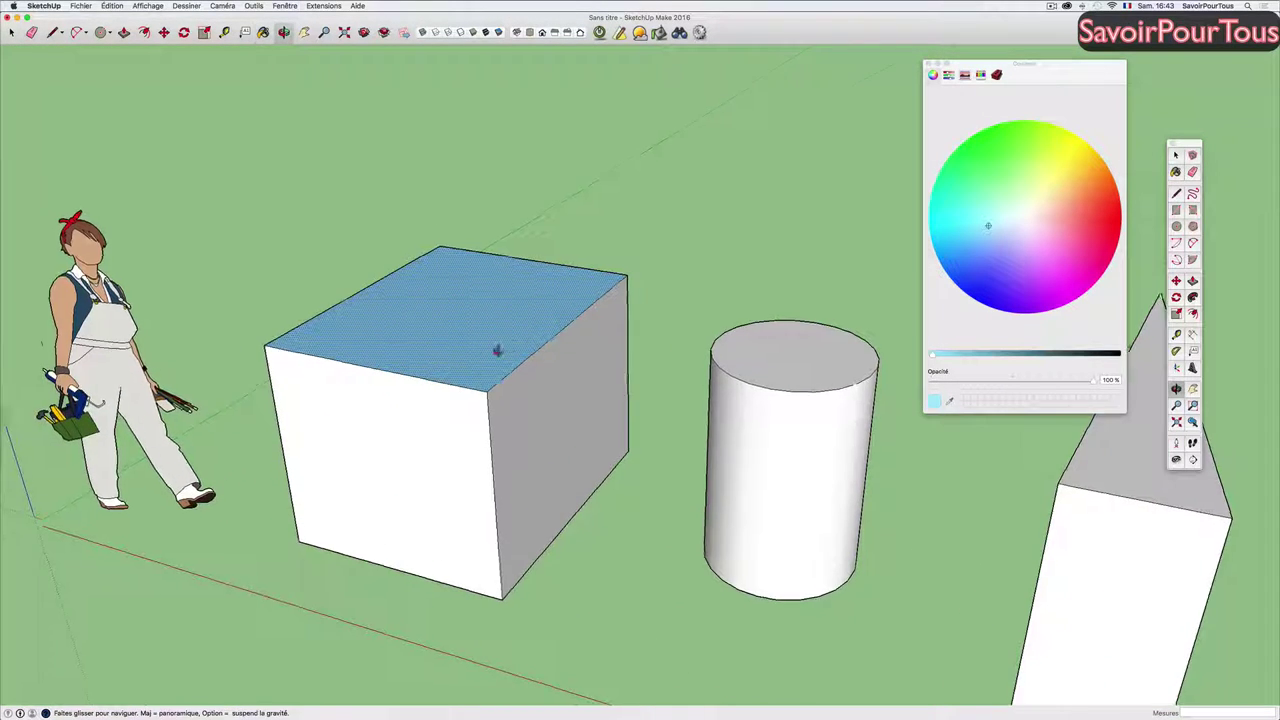
scroll(492, 345, up, 1)
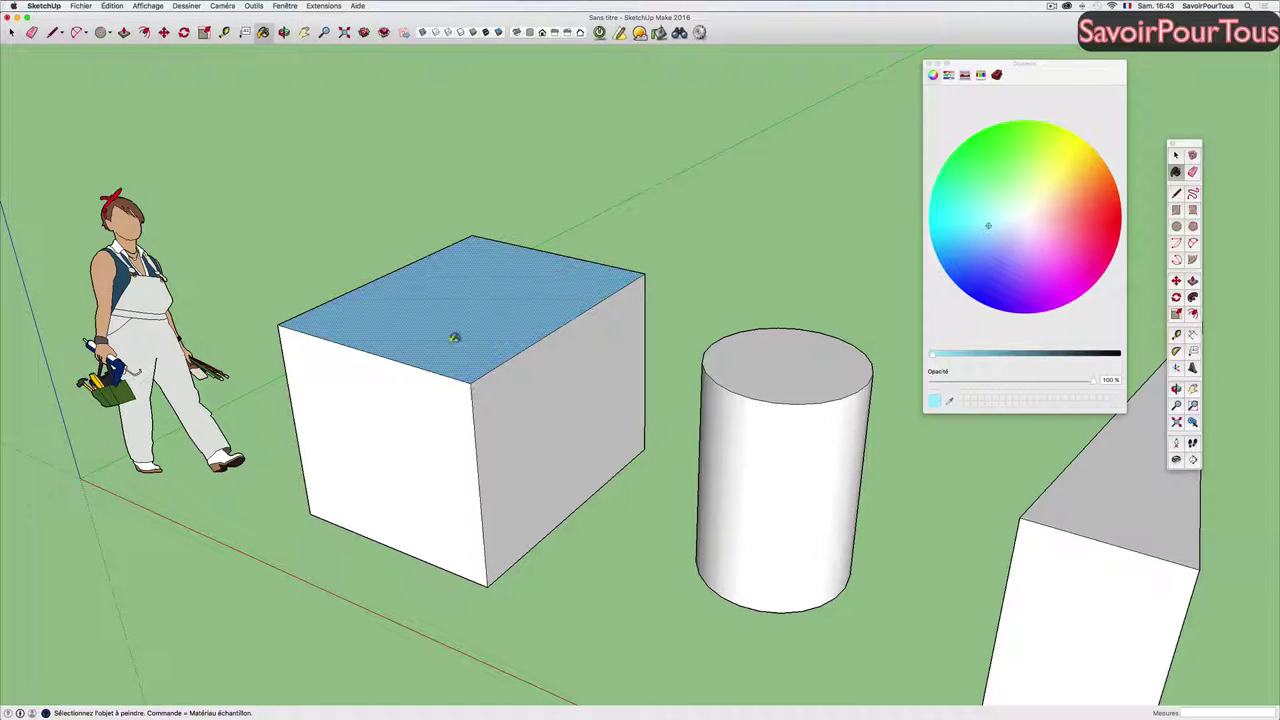
scroll(457, 374, up, 2)
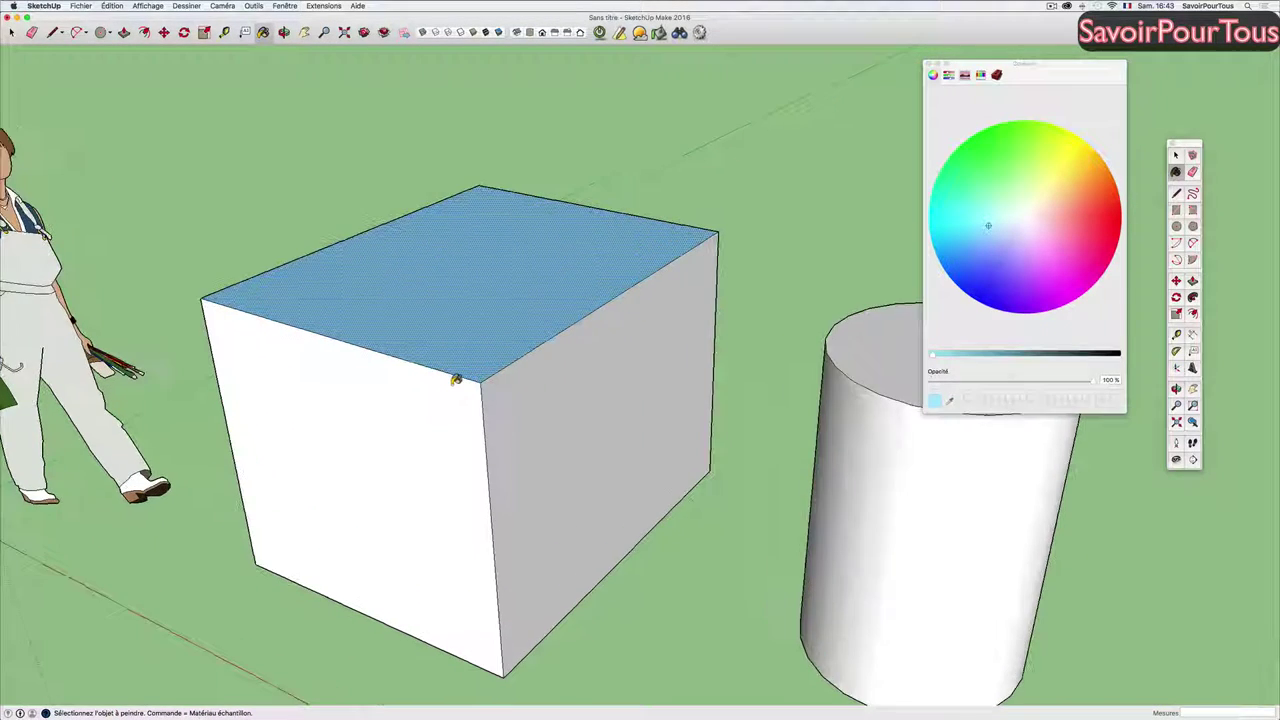
scroll(456, 378, down, 1)
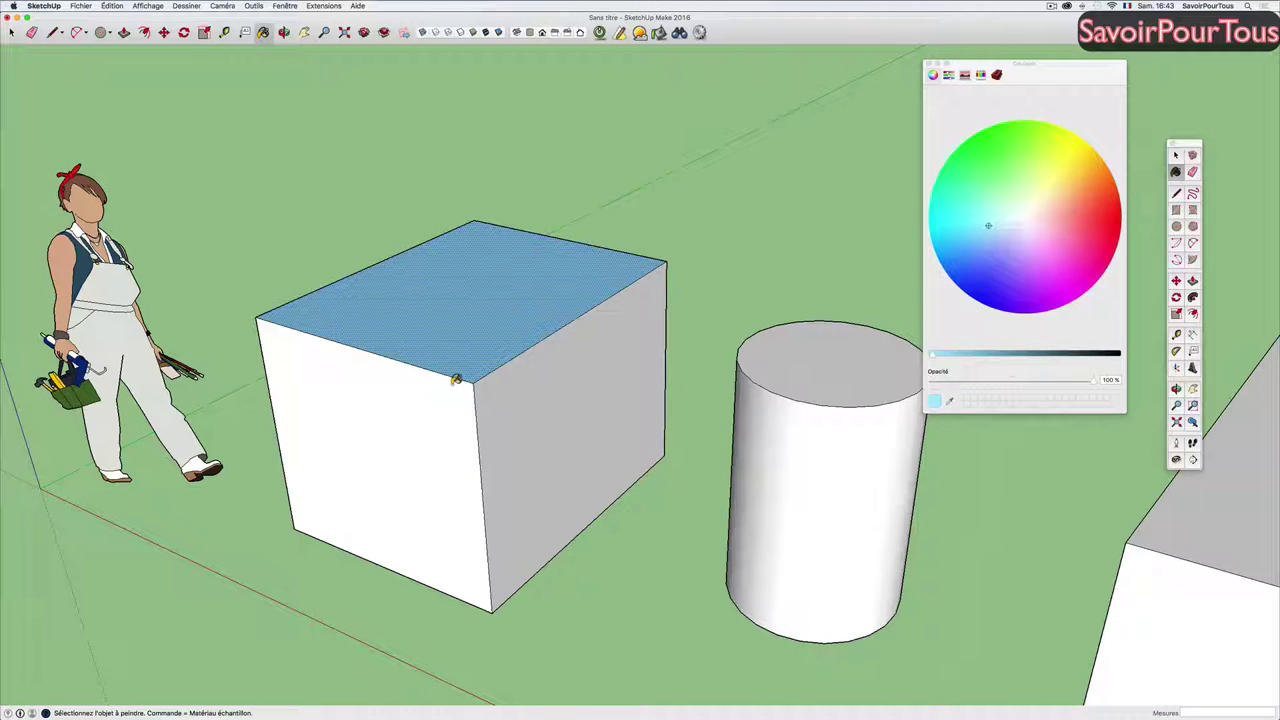
Step: Paint the cylinder's curved side light cyan
click(808, 452)
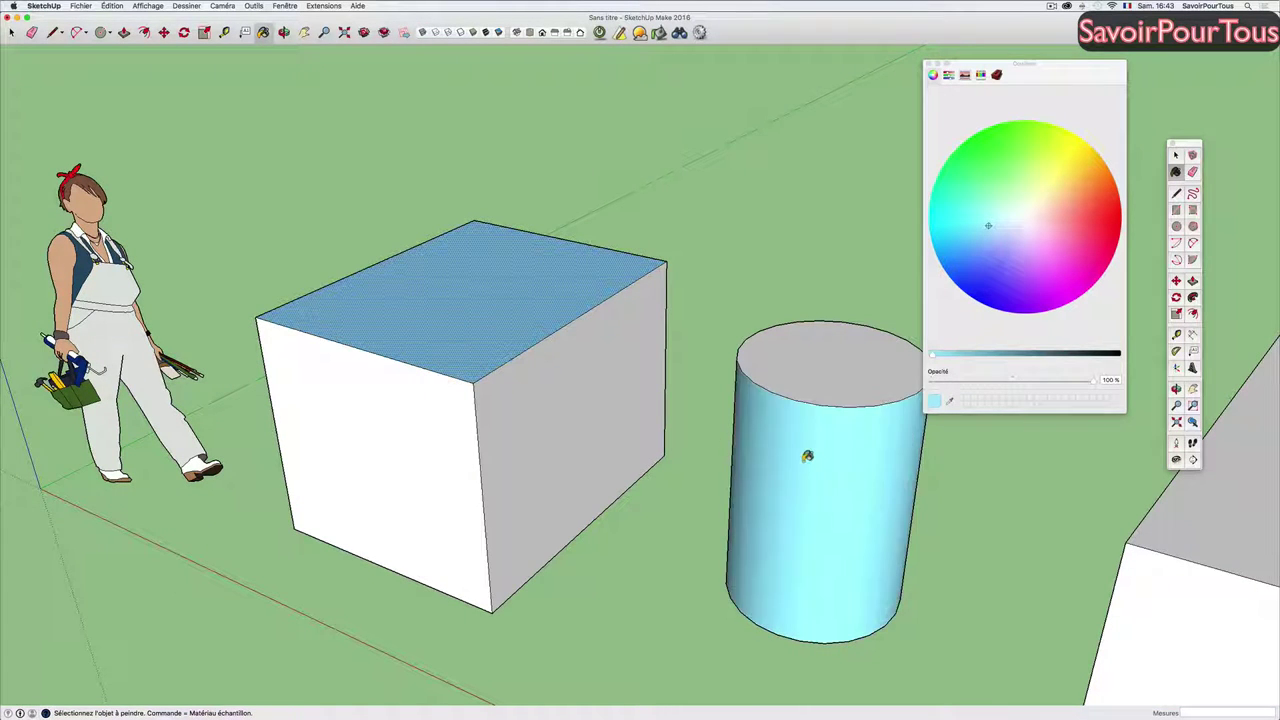
scroll(814, 437, down, 1)
mouse_move(776, 463)
middle_down()
mouse_move(1003, 449)
mouse_move(963, 457)
middle_up()
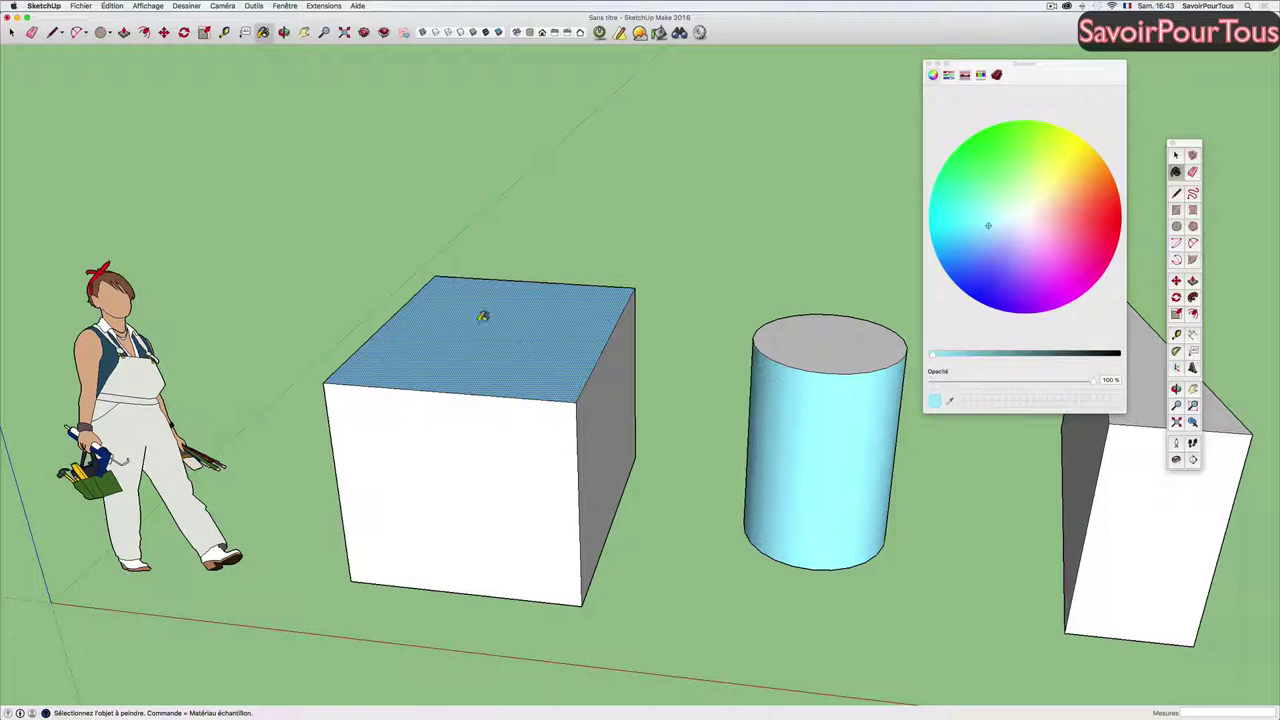
mouse_move(531, 351)
middle_down()
mouse_move(486, 337)
mouse_move(560, 331)
middle_up()
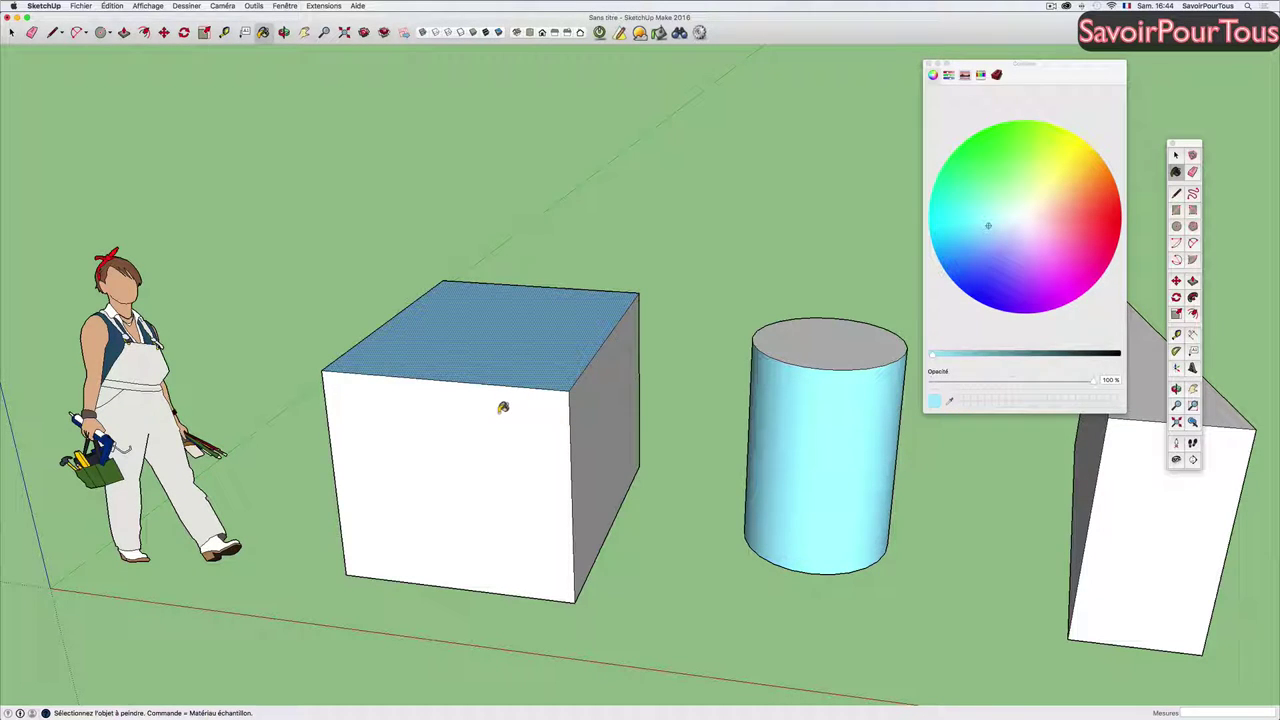
Step: Fill all connected cube faces light cyan, then undo that fill
key(alt)
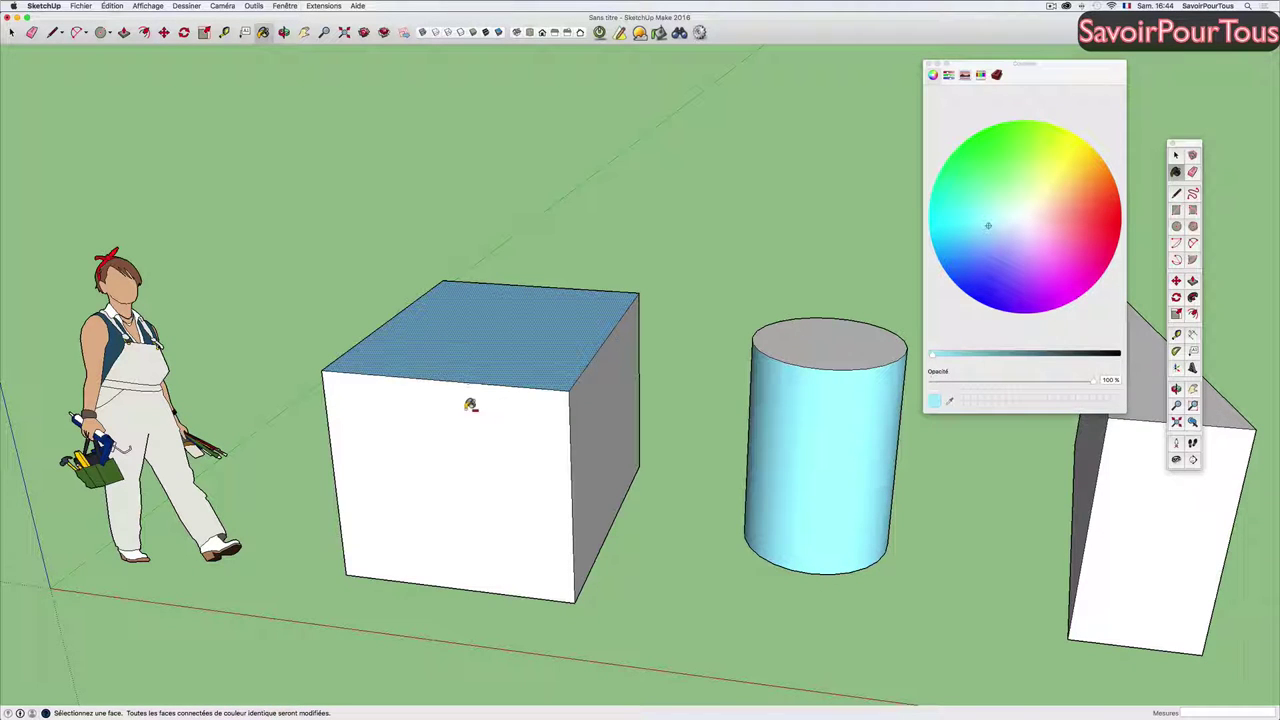
alt+click(483, 411)
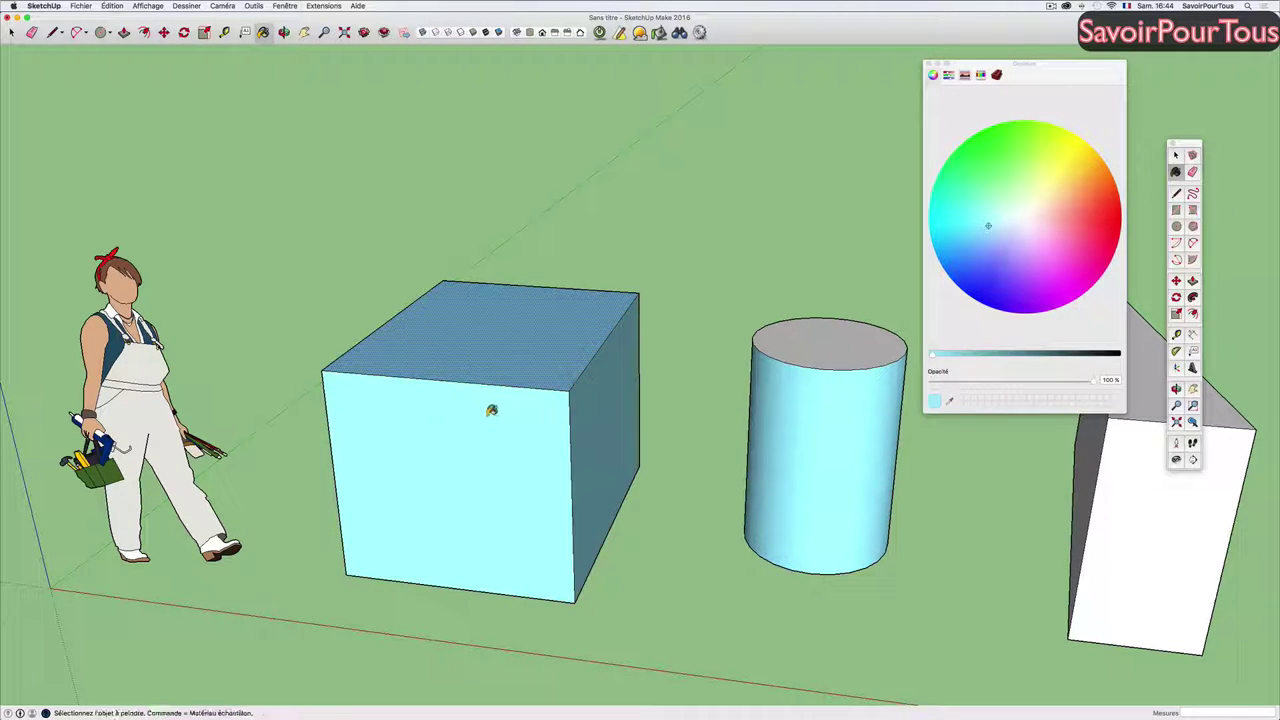
mouse_move(490, 409)
middle_down()
mouse_move(811, 396)
mouse_move(439, 410)
middle_up()
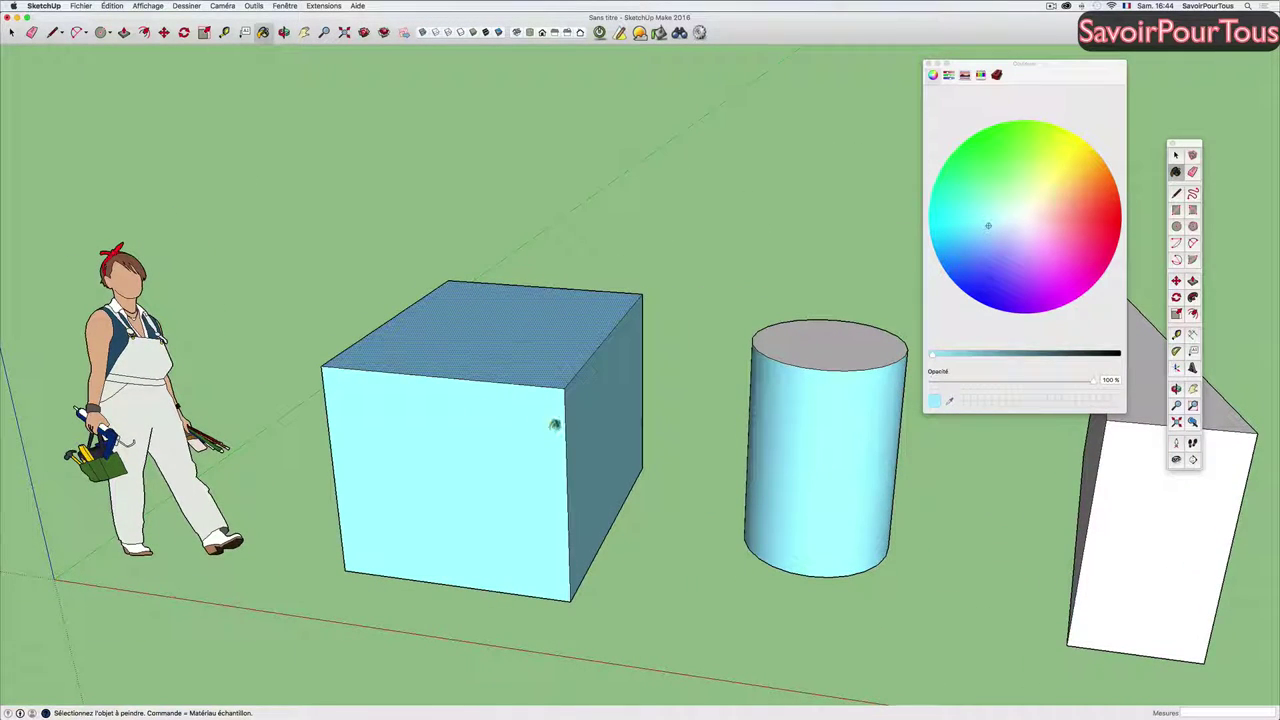
mouse_move(554, 426)
middle_down()
mouse_move(346, 443)
mouse_move(469, 445)
middle_up()
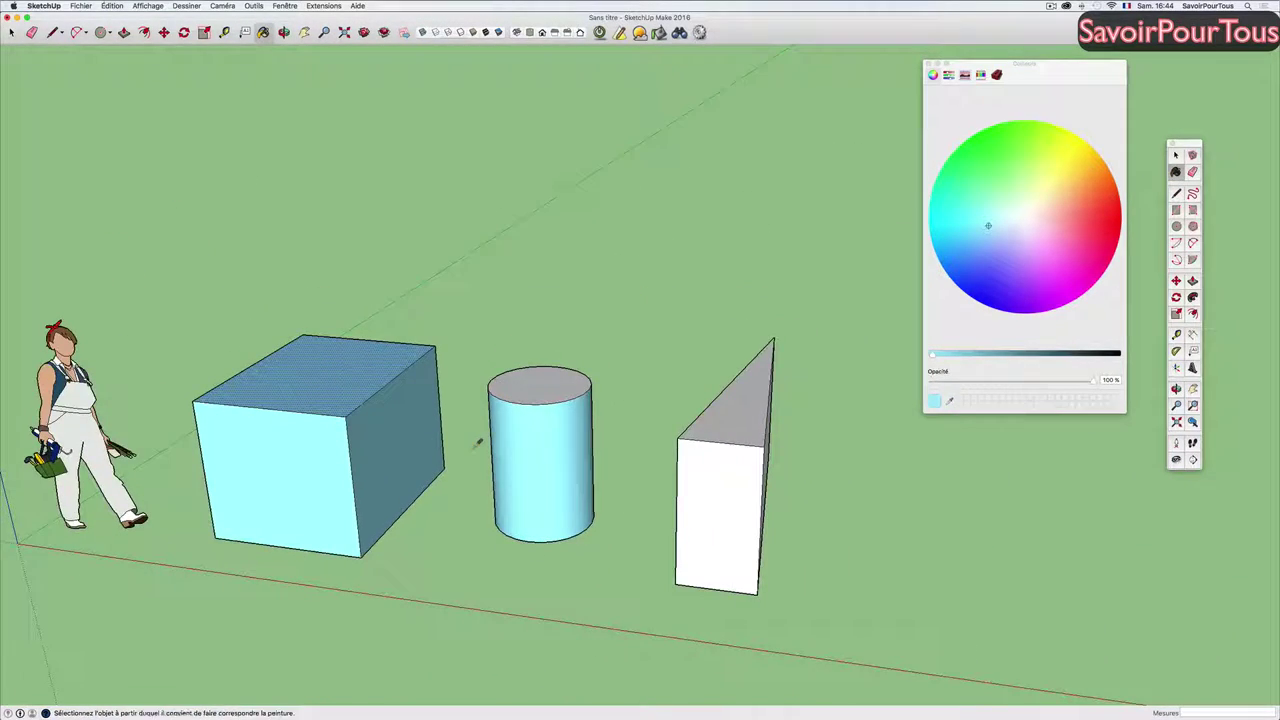
key(super+z)
key(super+z)
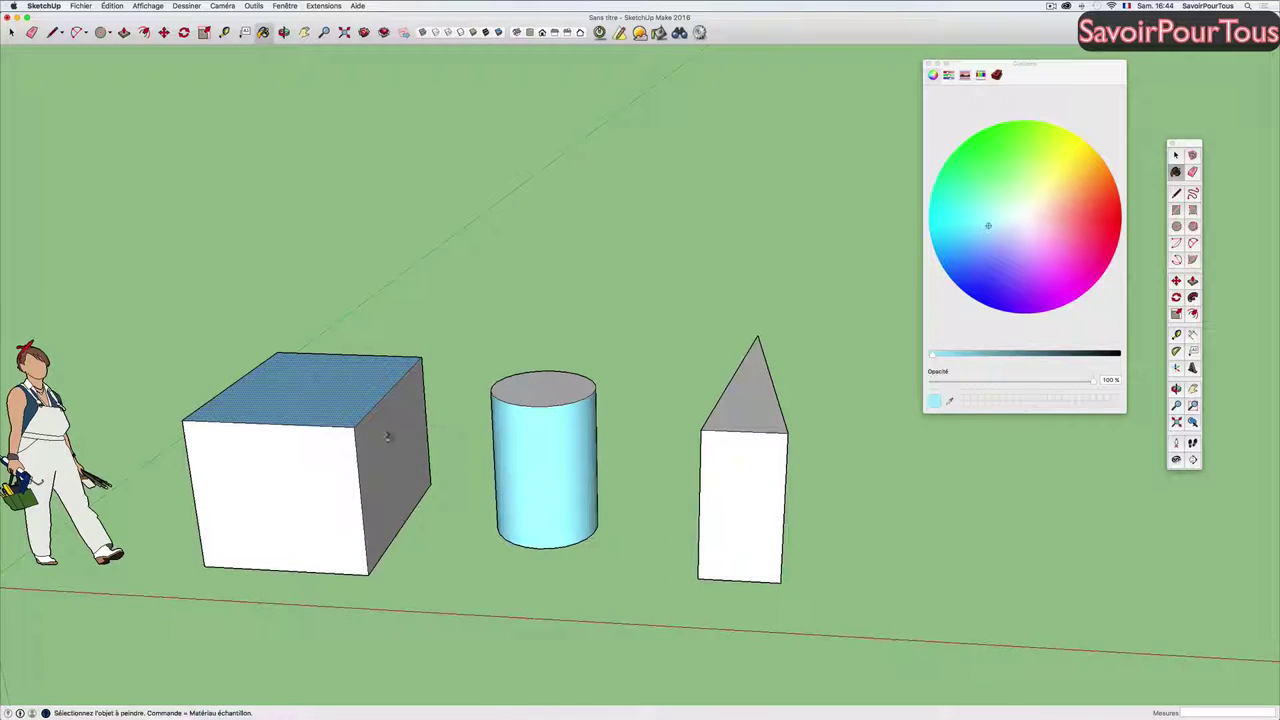
key(super+z)
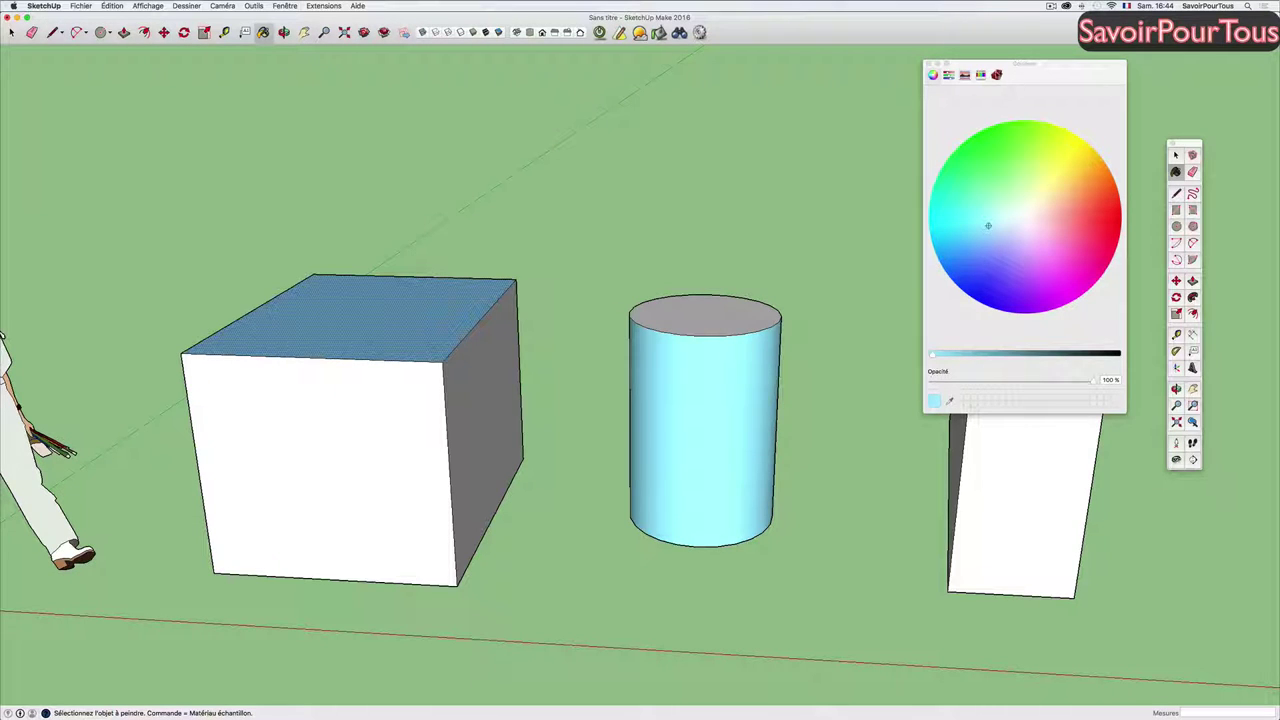
Step: Pick yellow from the model's colours and paint the cube's front and side
click(996, 75)
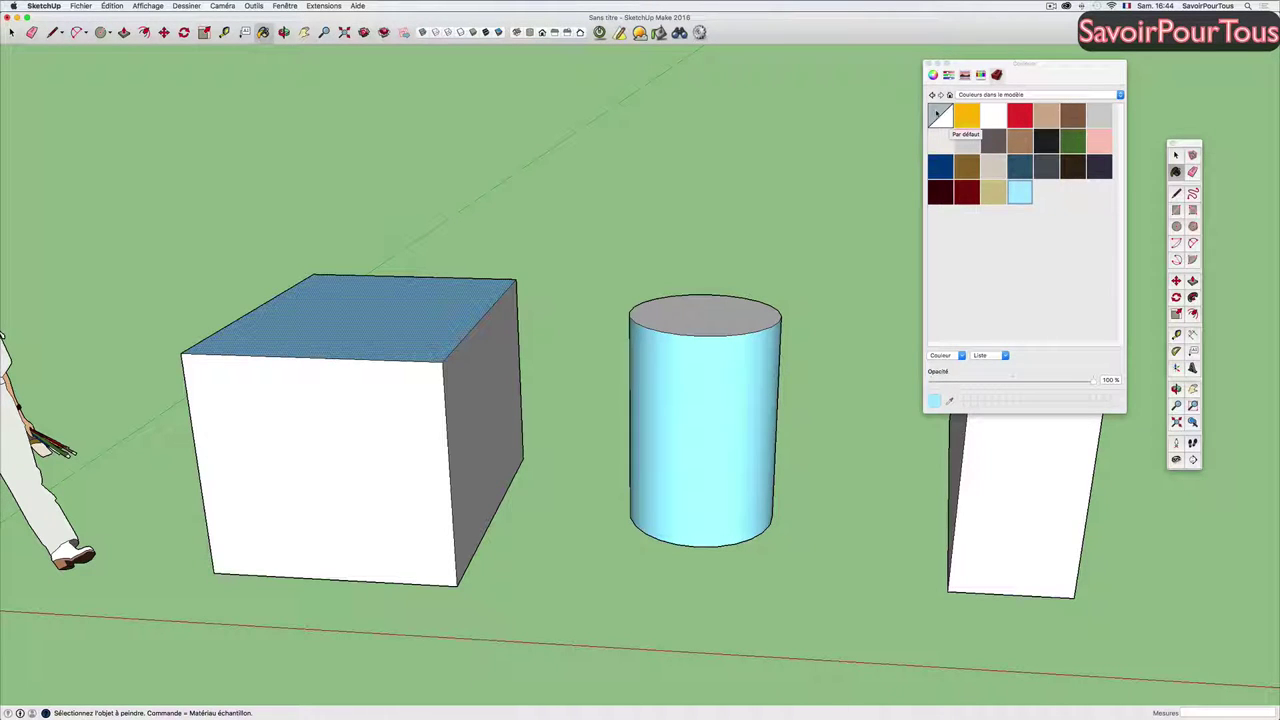
click(967, 116)
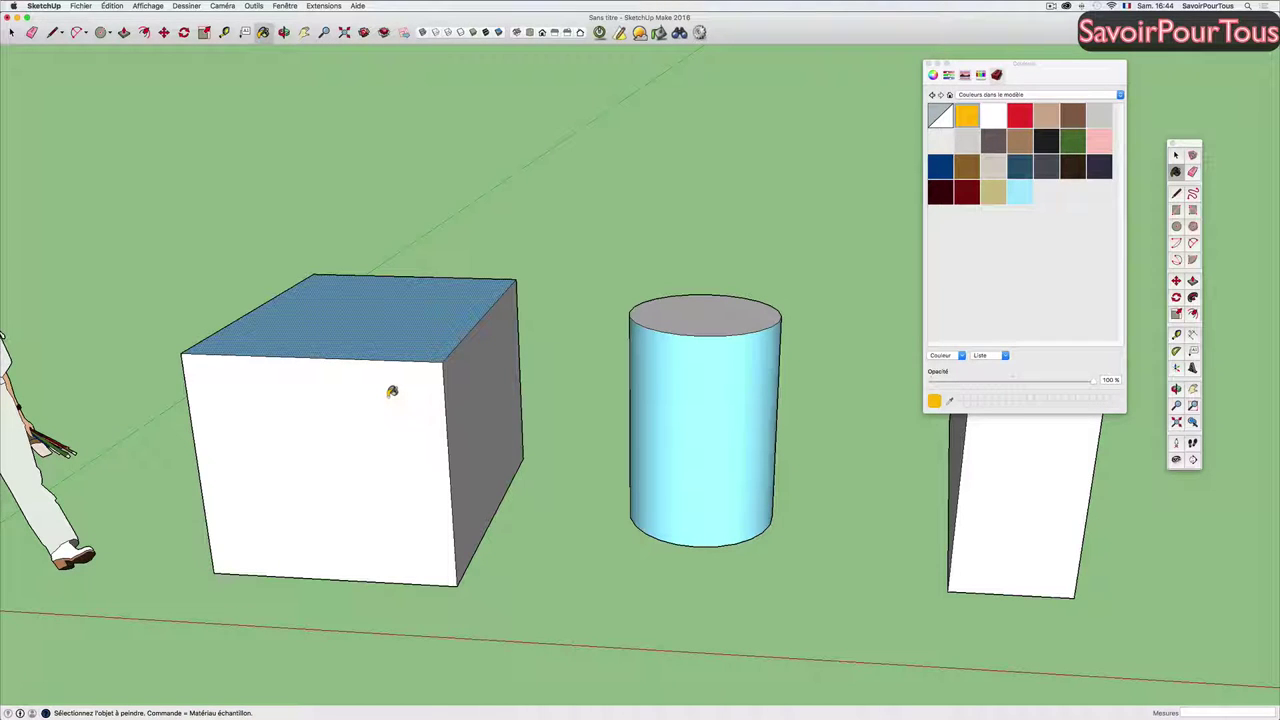
click(391, 391)
mouse_move(391, 385)
middle_down()
mouse_move(463, 393)
mouse_move(459, 408)
middle_up()
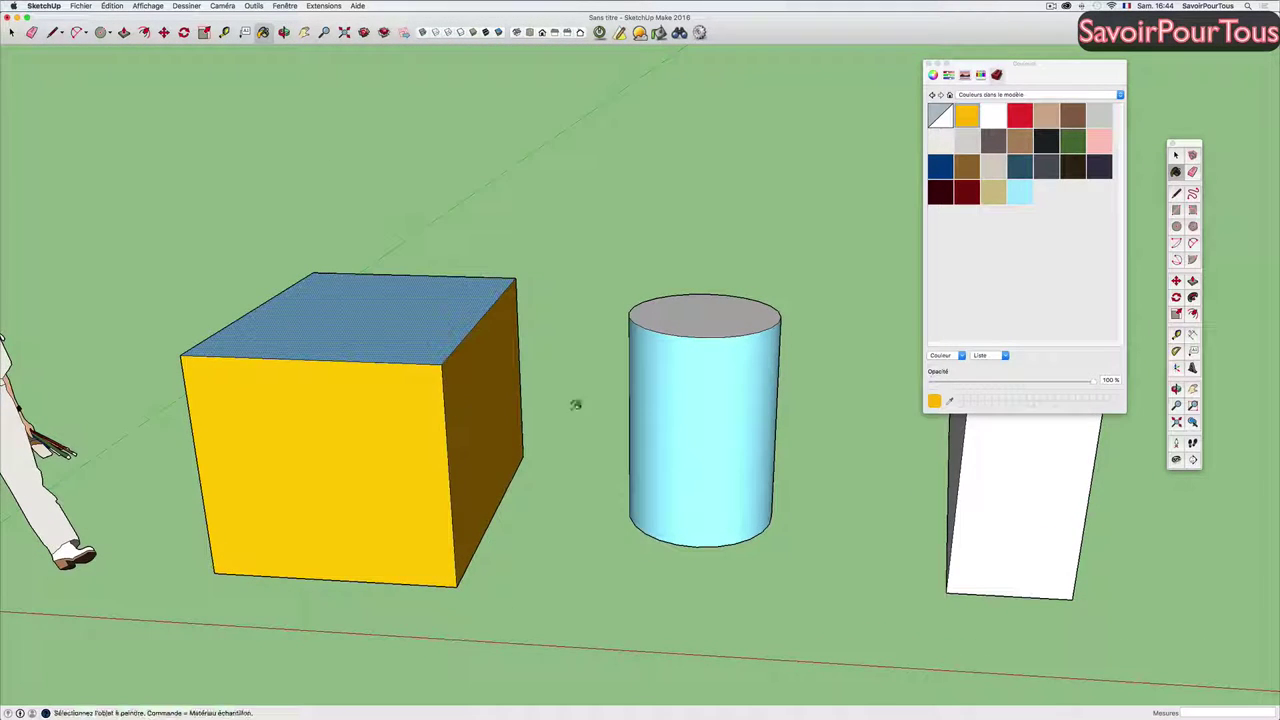
mouse_move(574, 403)
middle_down()
mouse_move(474, 434)
mouse_move(505, 437)
middle_up()
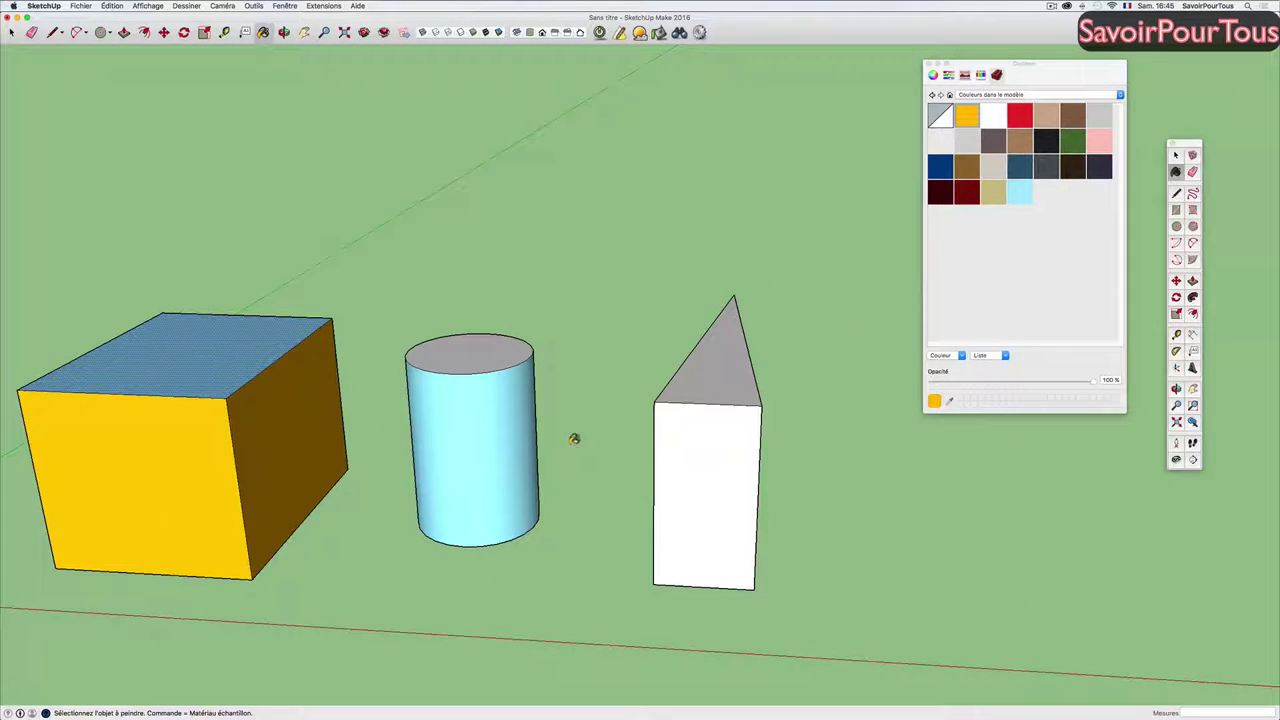
Step: Try replacing all white faces with yellow and painting the cube front, undoing both
shift+click(704, 464)
mouse_move(634, 449)
middle_down()
mouse_move(801, 438)
mouse_move(660, 457)
middle_up()
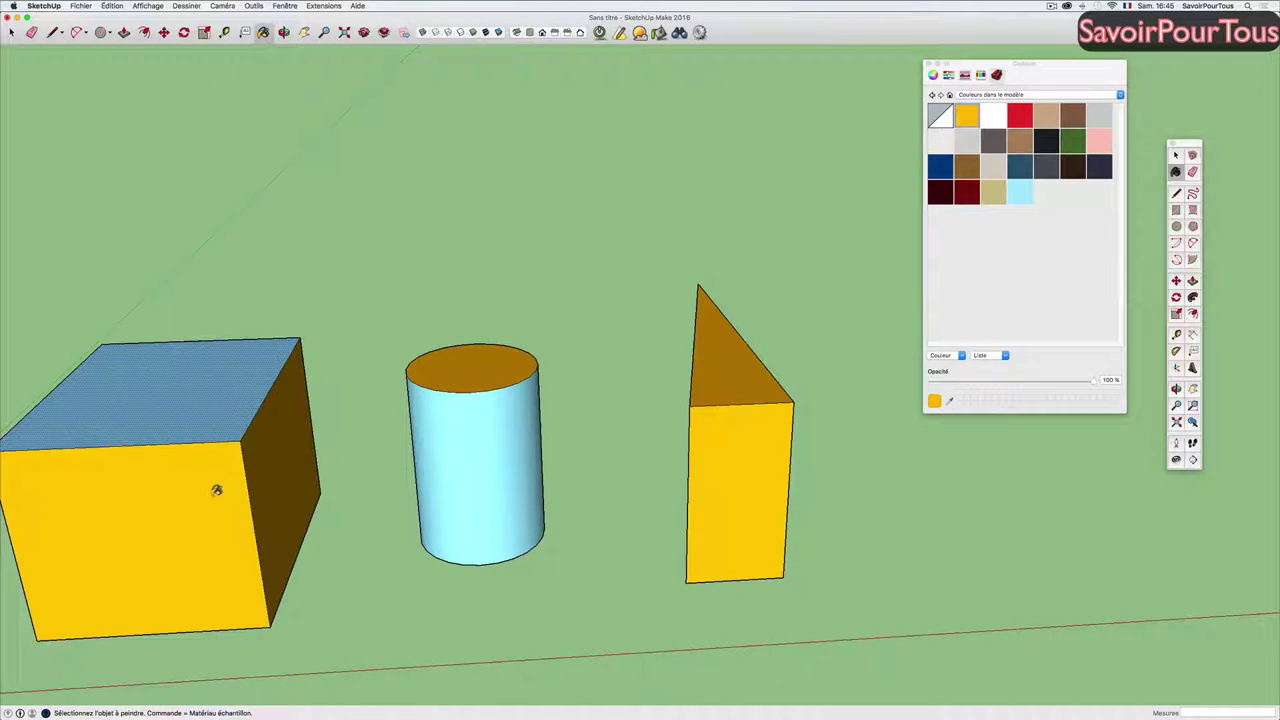
shift+middle_drag(169, 480, 309, 457)
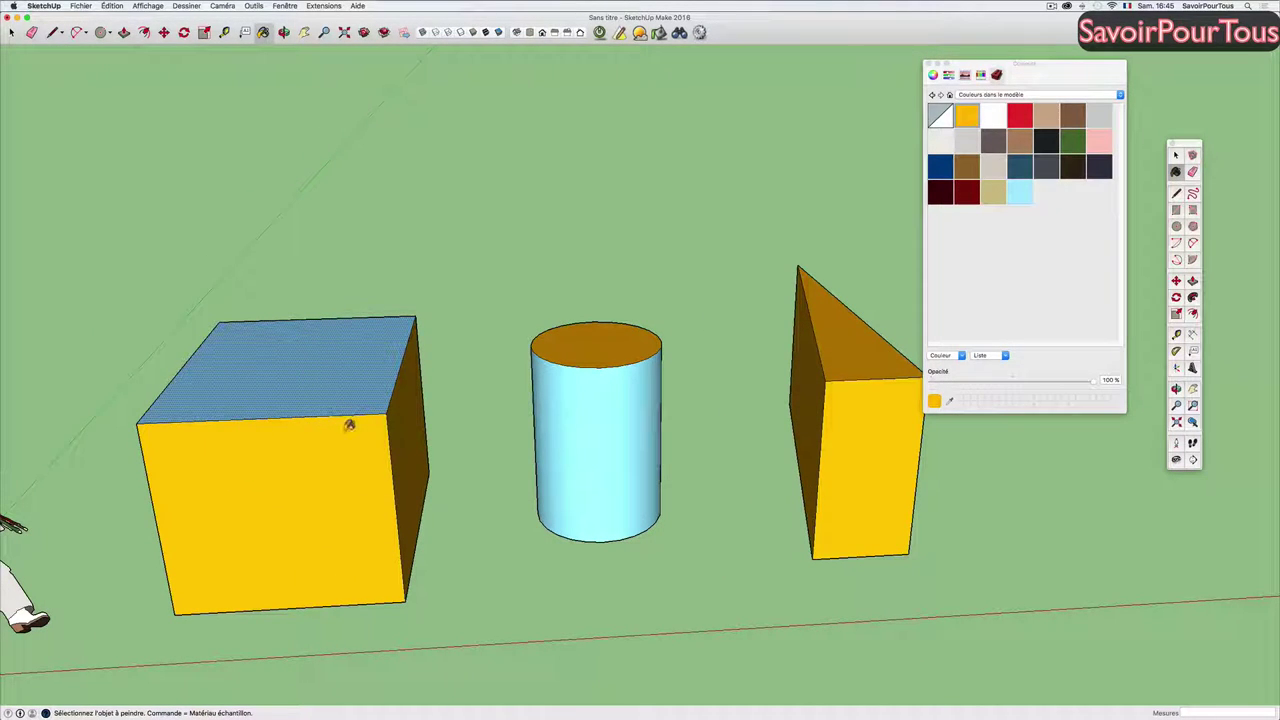
key(ctrl+z)
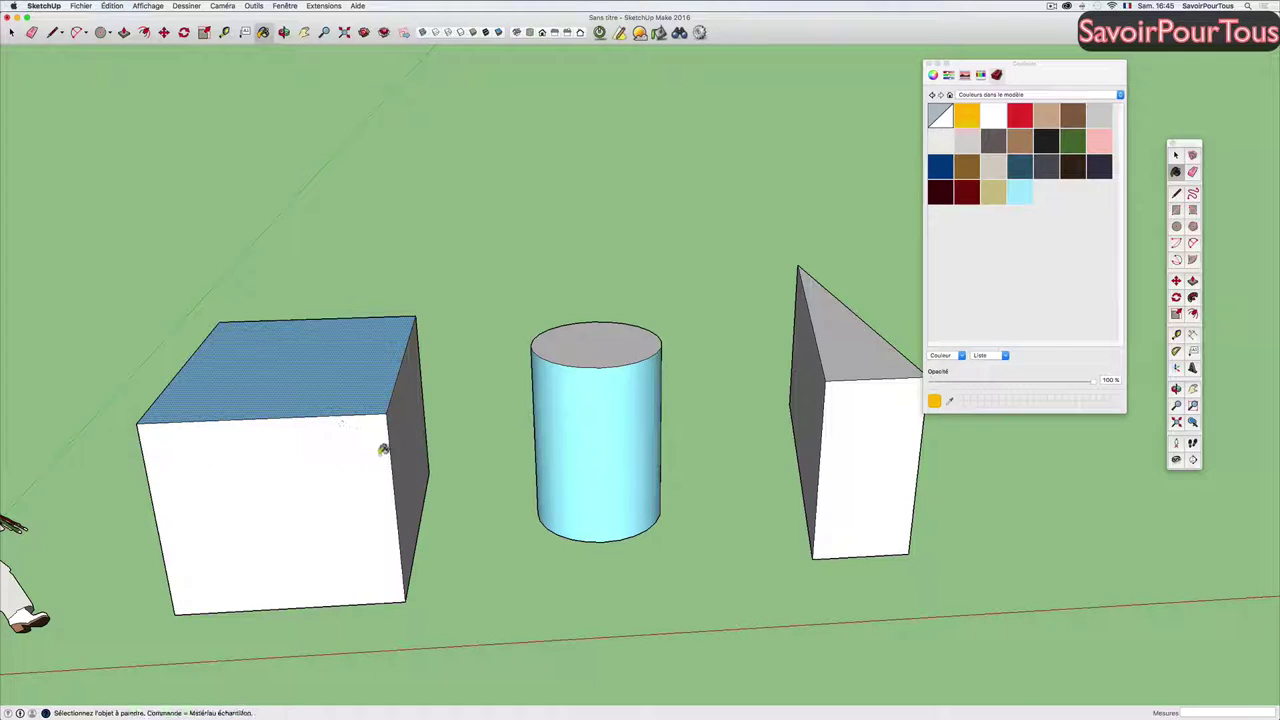
middle_drag(383, 450, 317, 431)
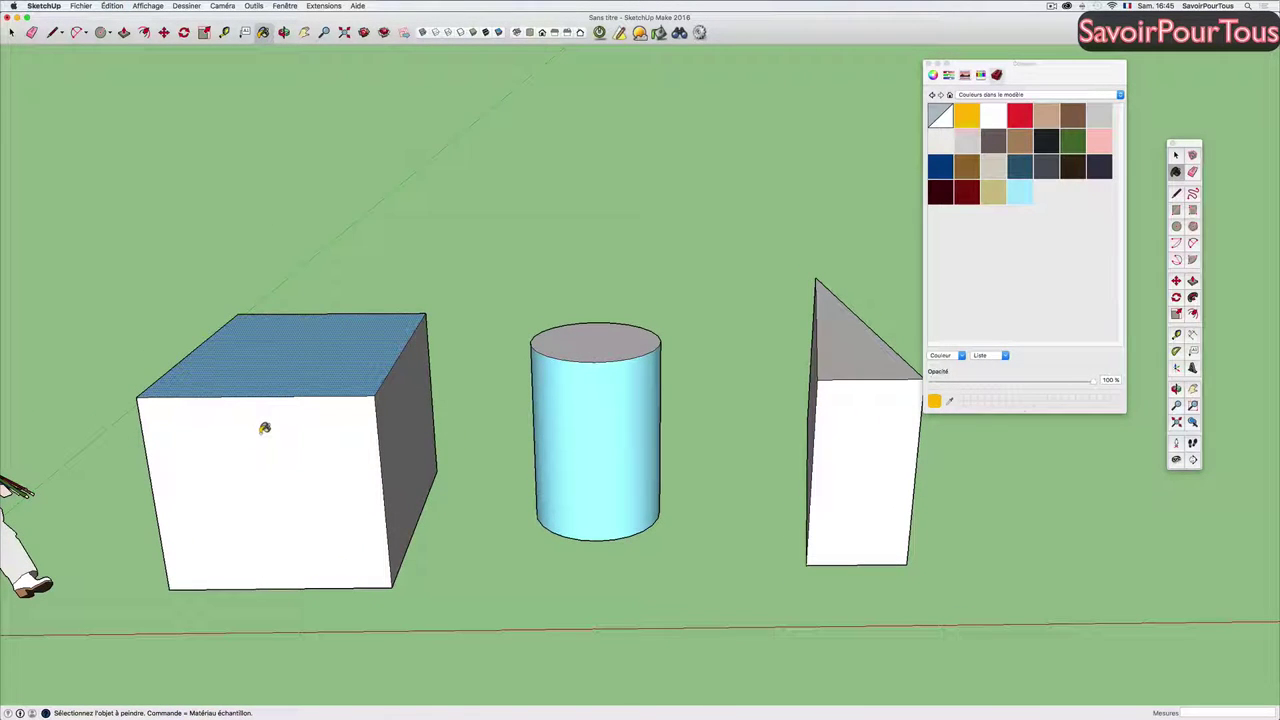
click(264, 428)
middle_drag(480, 414, 411, 403)
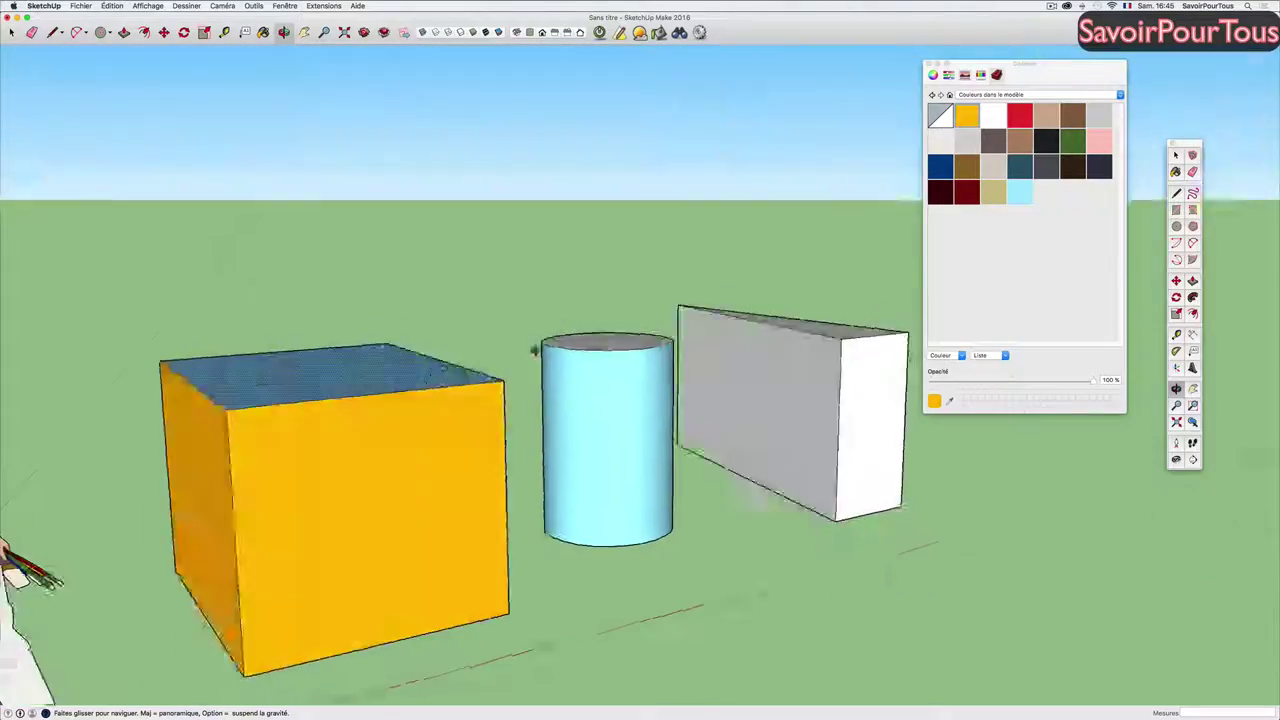
mouse_move(287, 439)
middle_down()
mouse_move(299, 472)
mouse_move(389, 403)
mouse_move(389, 220)
mouse_move(209, 449)
mouse_move(302, 503)
mouse_move(503, 497)
mouse_move(323, 491)
middle_up()
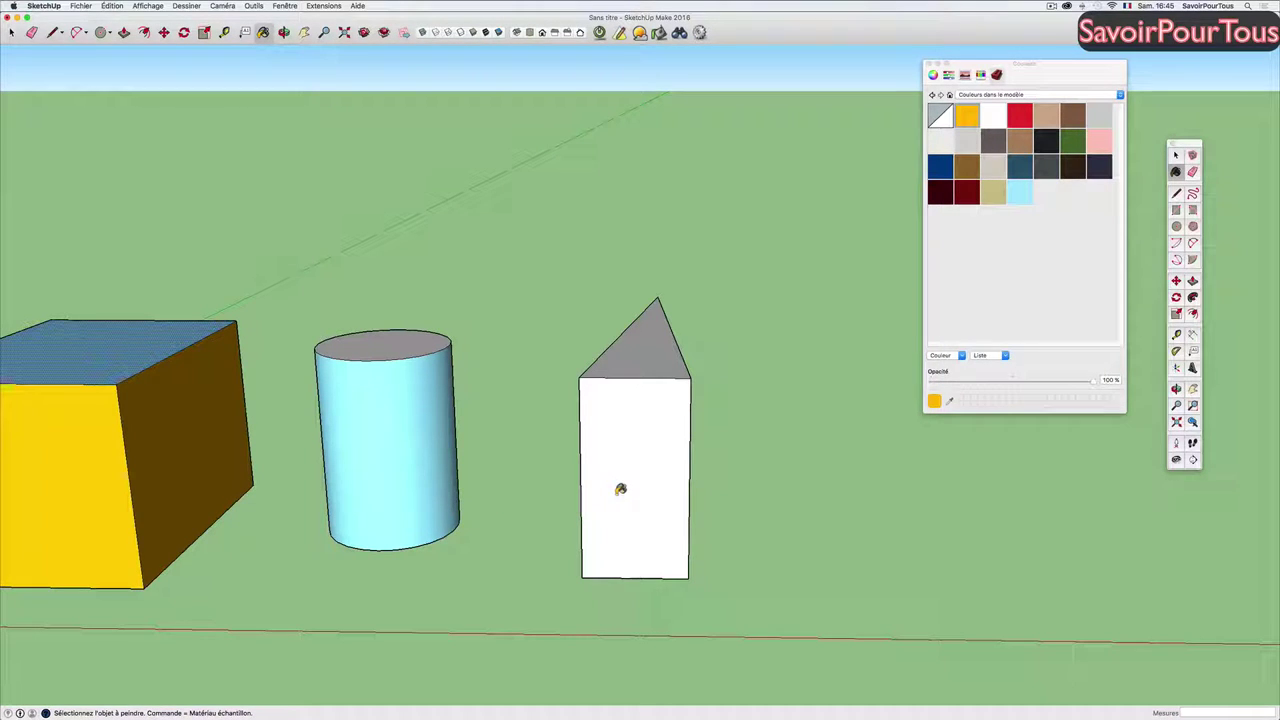
key(ctrl+z)
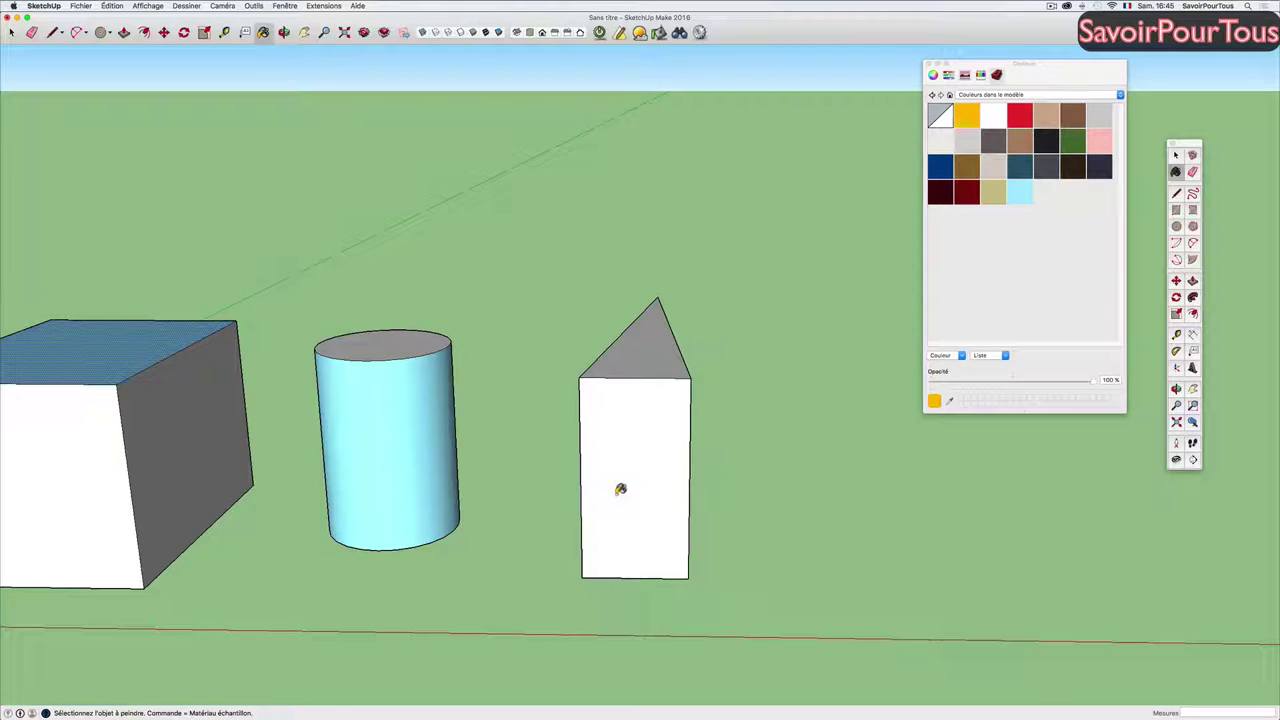
Step: Replace matching materials so the box sides, prism and cylinder top turn yellow, grey faces brown
shift+click(624, 470)
scroll(615, 470, down, 2)
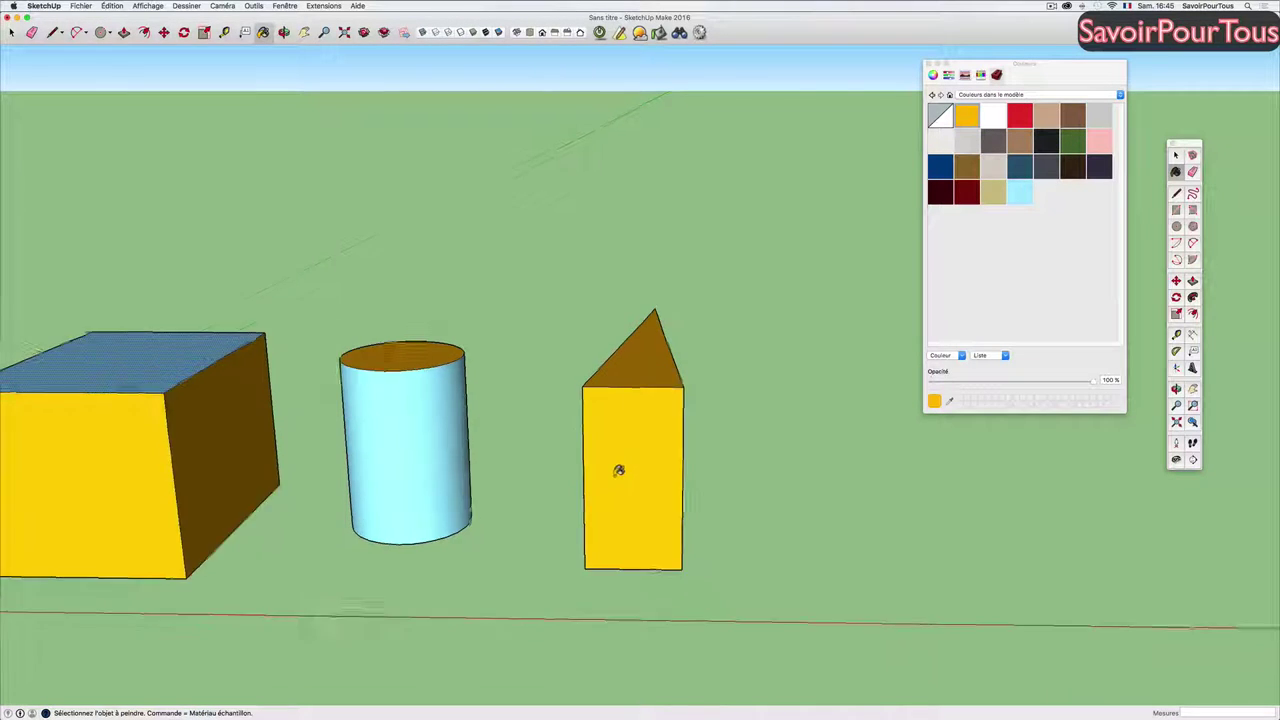
scroll(480, 472, down, 2)
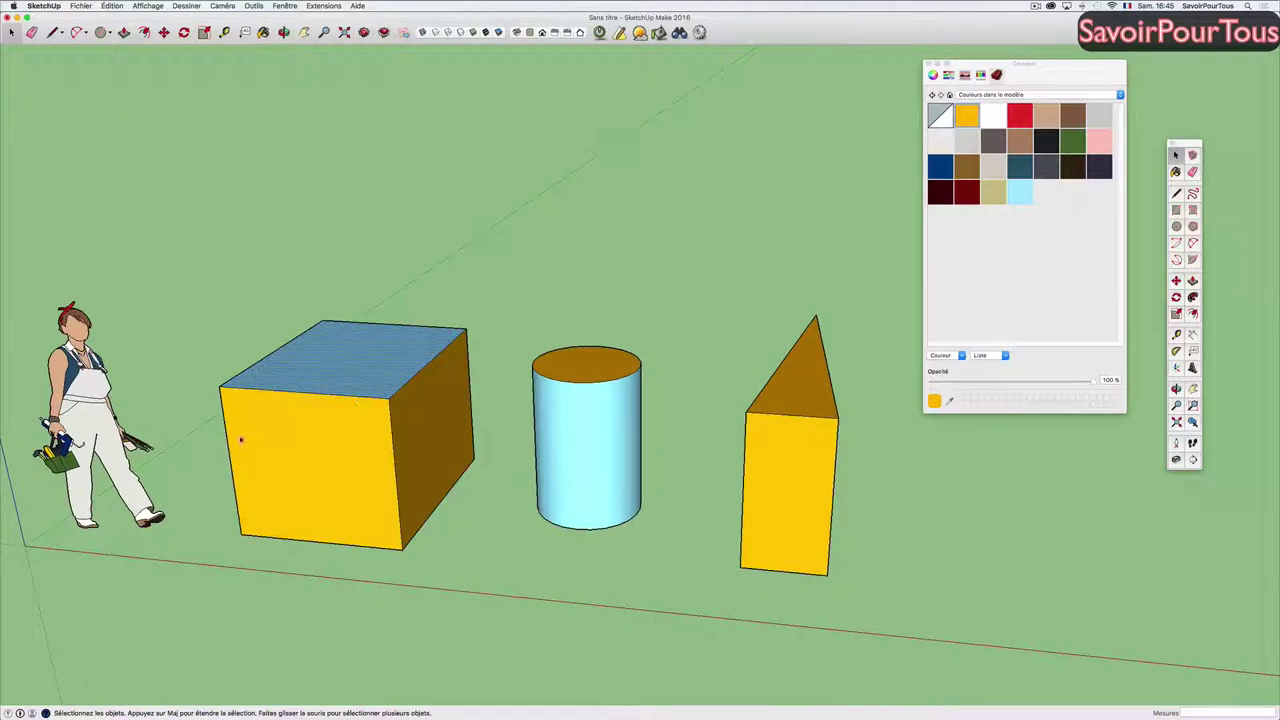
Step: Draw a rectangle on the ground beside the prism and pull it up into a box
mouse_move(241, 439)
middle_down()
mouse_move(386, 411)
mouse_move(323, 431)
mouse_move(569, 437)
mouse_move(351, 417)
middle_up()
key(r)
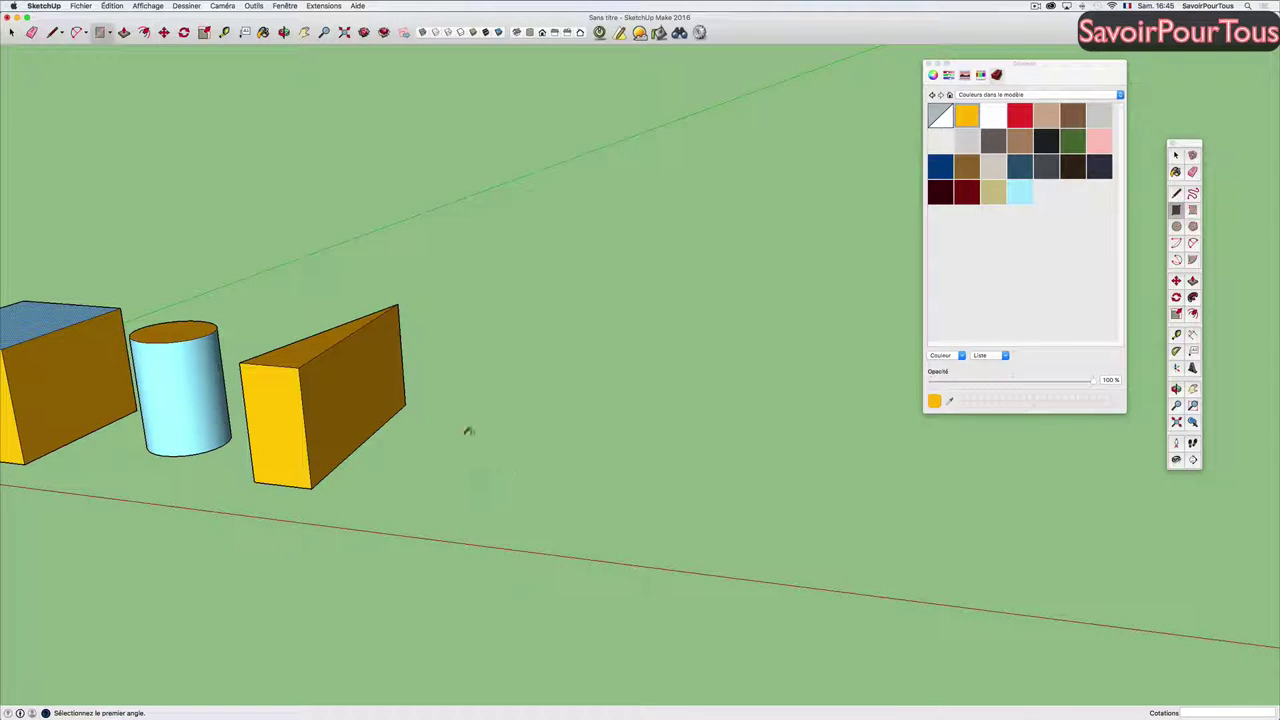
click(464, 436)
click(493, 522)
key(space)
click(477, 479)
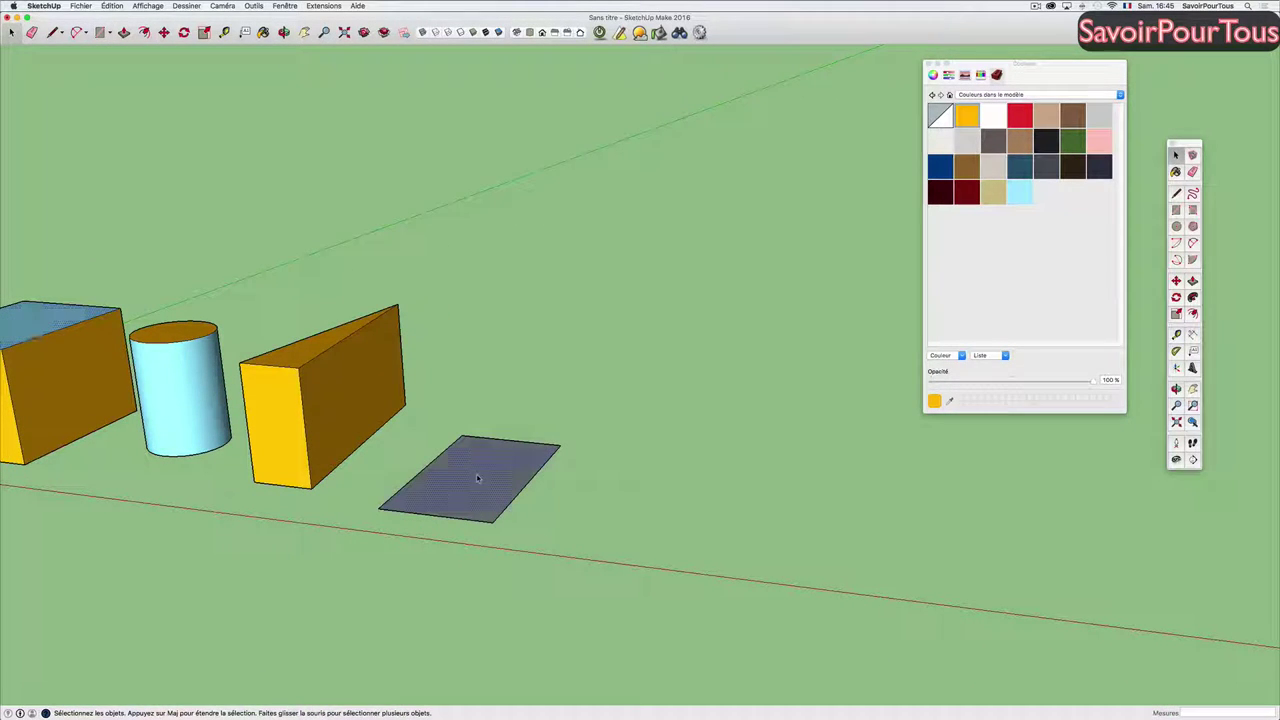
key(p)
drag(477, 479, 471, 406)
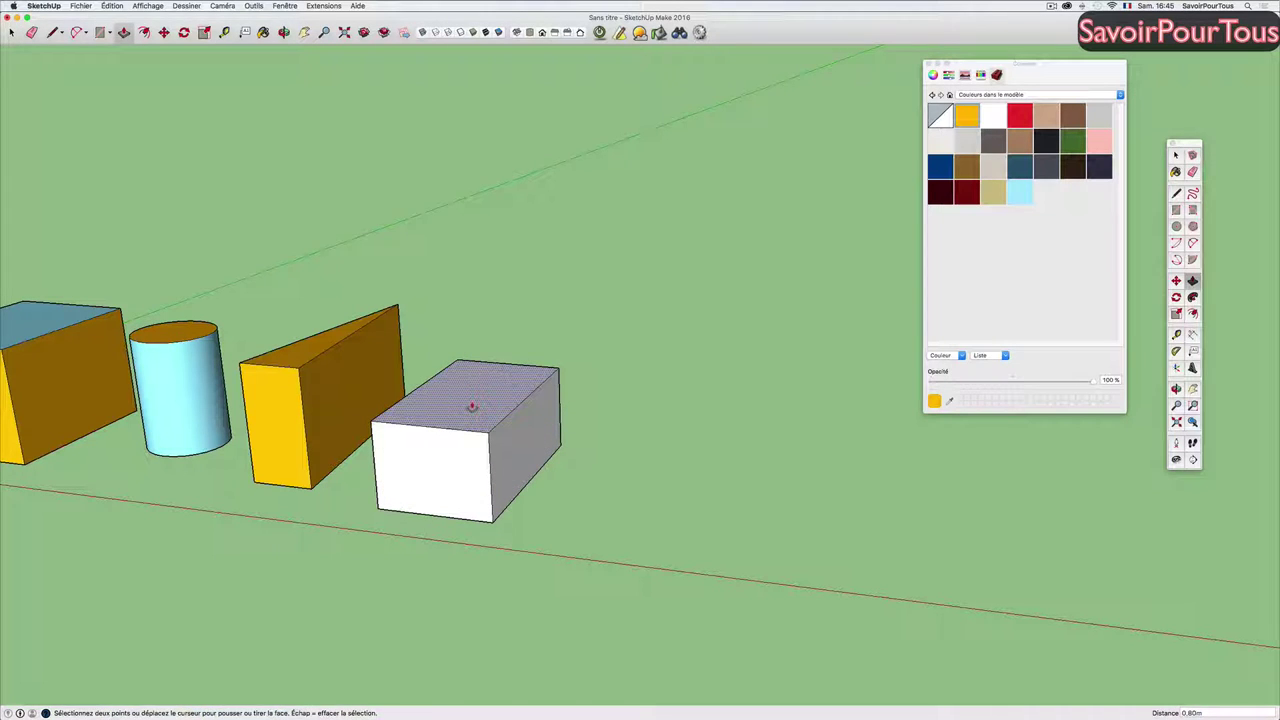
key(space)
Step: Make the new box a group and enter it for editing
triple_click(470, 427)
right_click(470, 422)
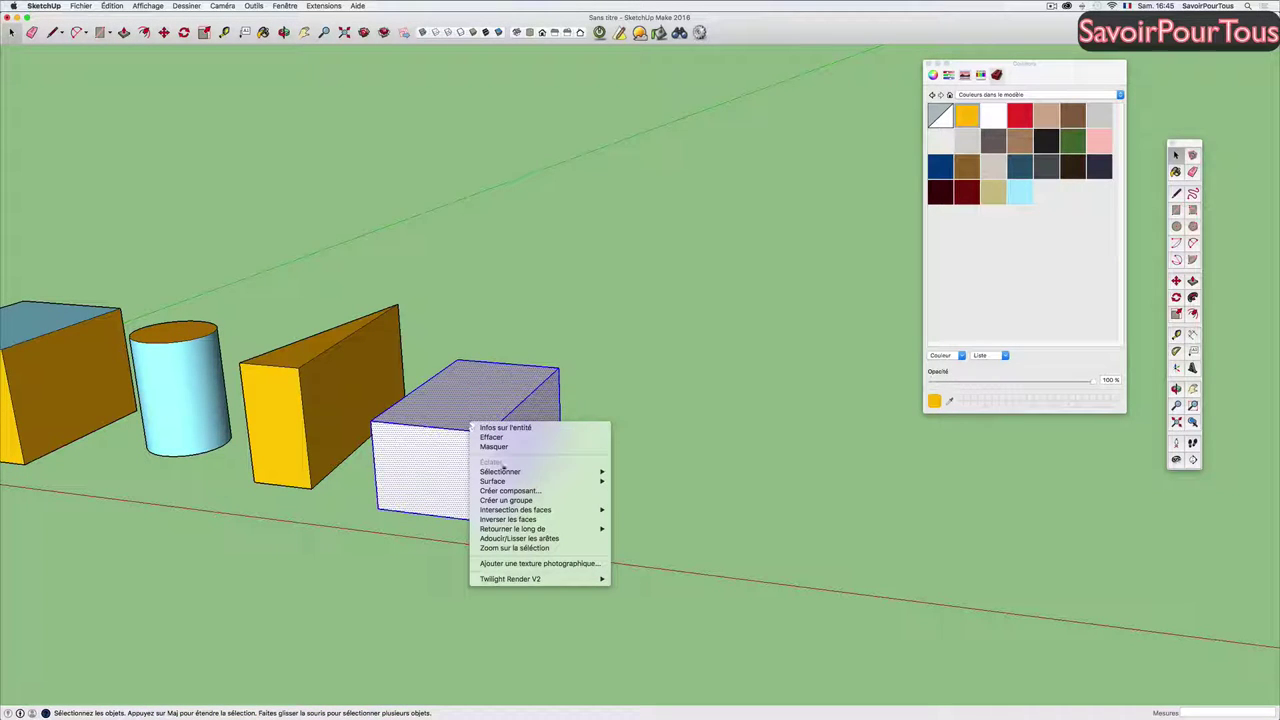
click(506, 500)
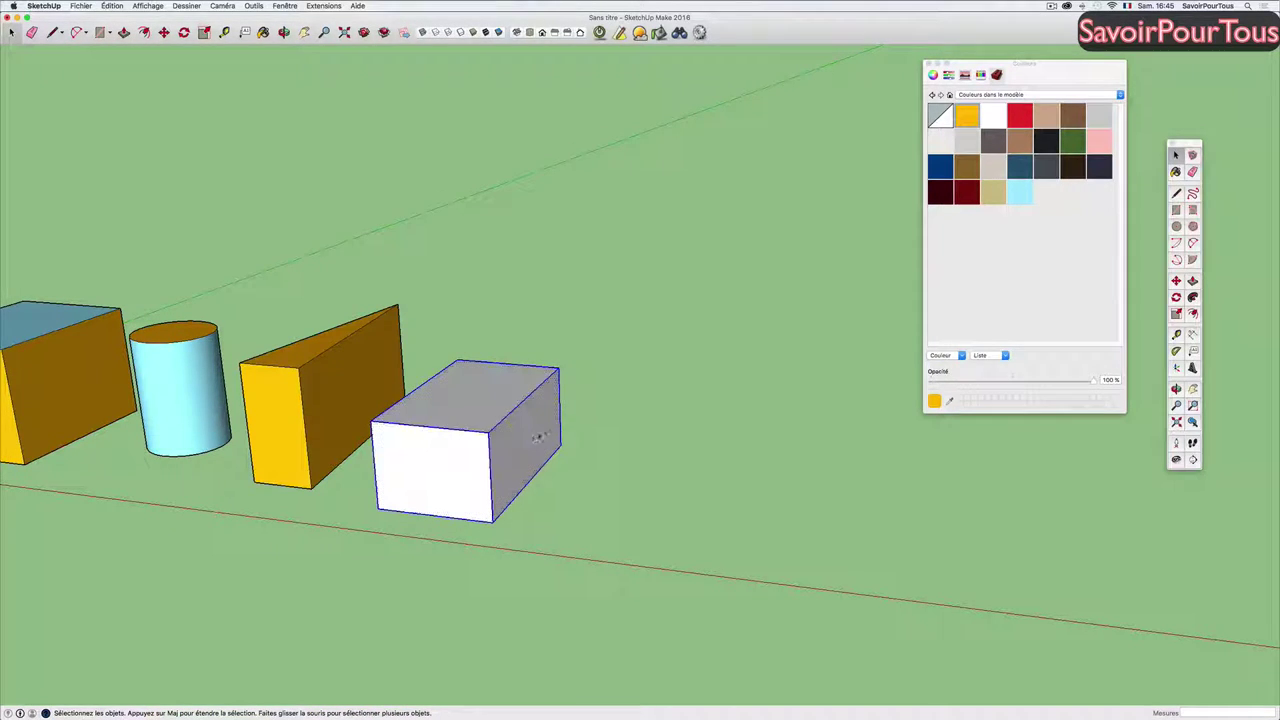
mouse_move(520, 500)
middle_down()
mouse_move(689, 455)
mouse_move(664, 455)
middle_up()
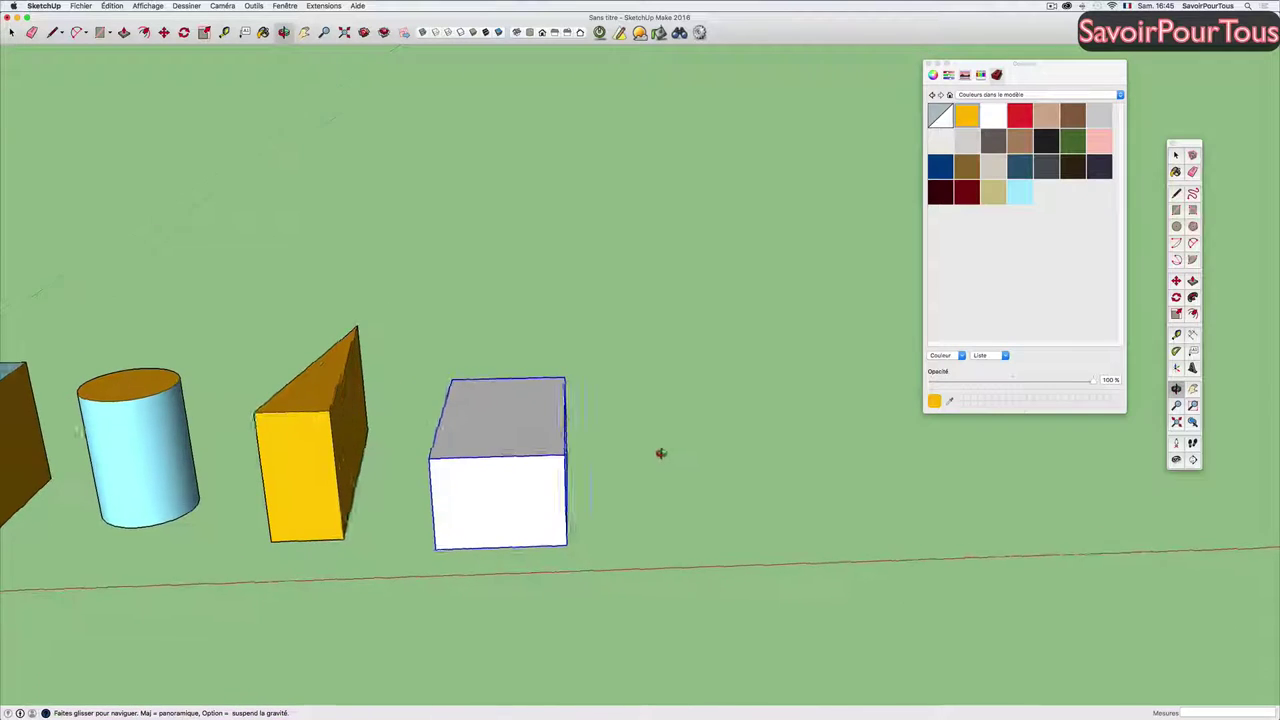
double_click(545, 443)
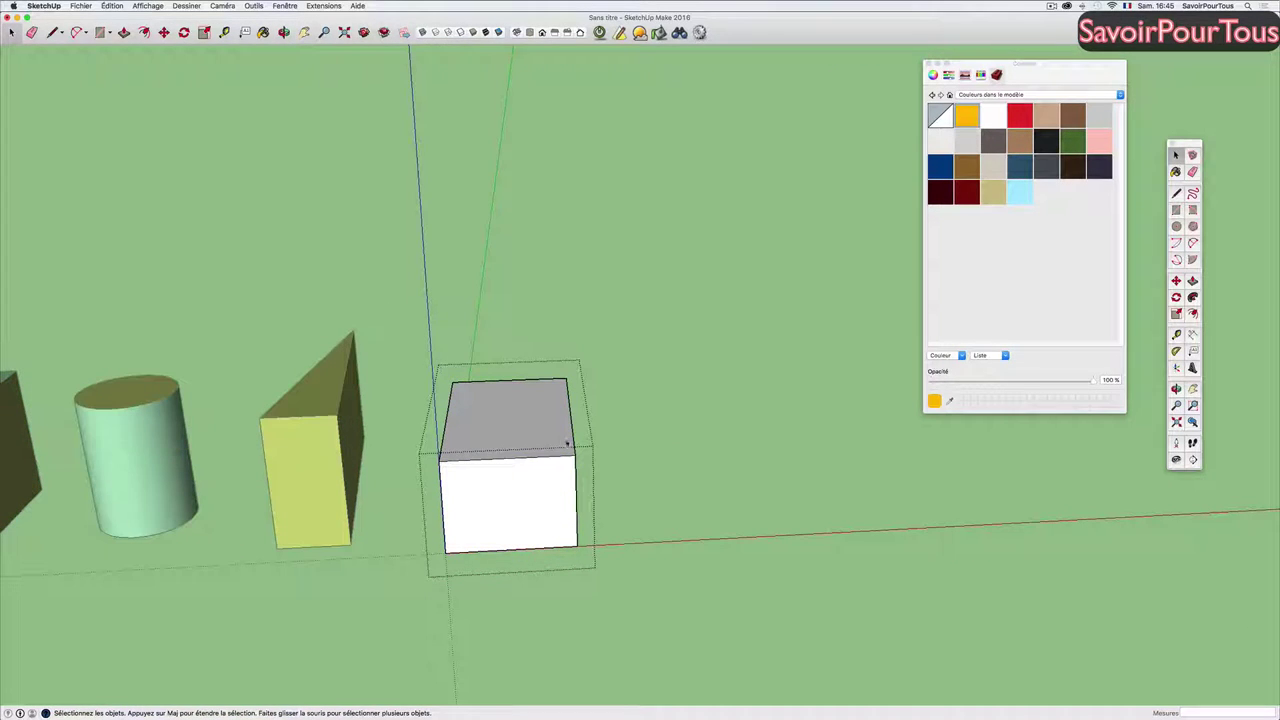
Step: Paint the whole new box group dark blue
click(644, 414)
key(b)
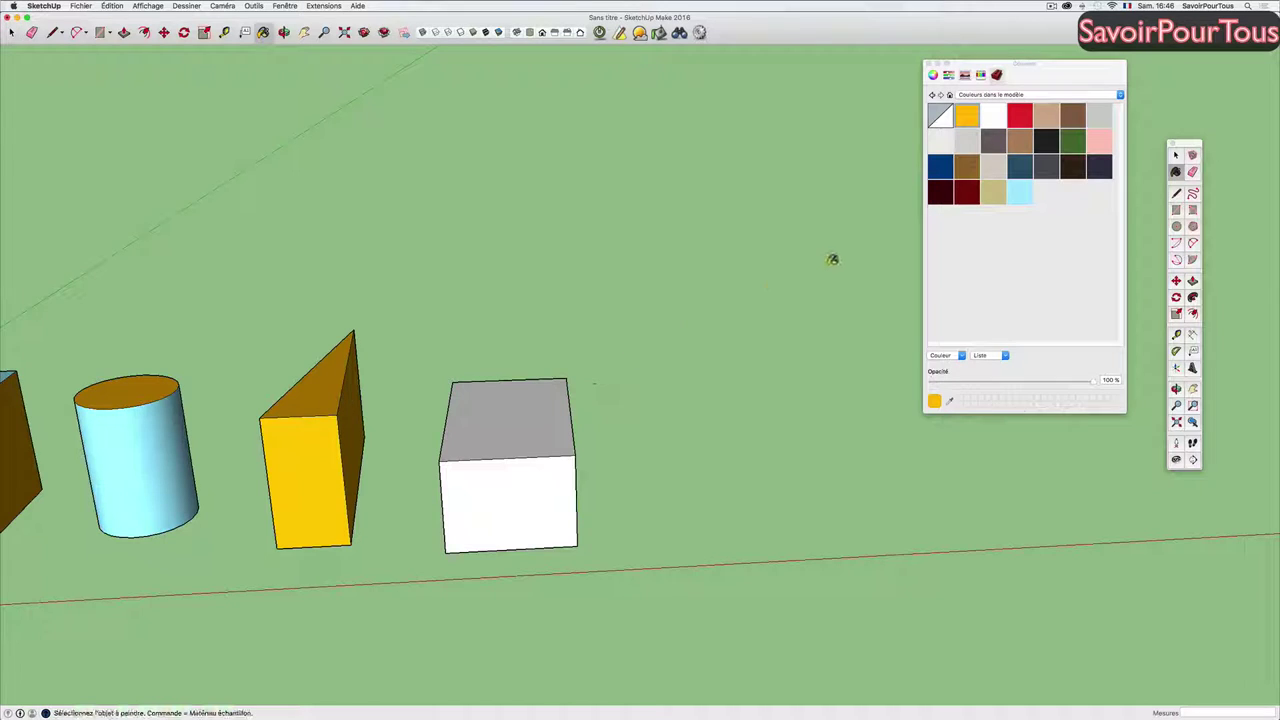
click(939, 172)
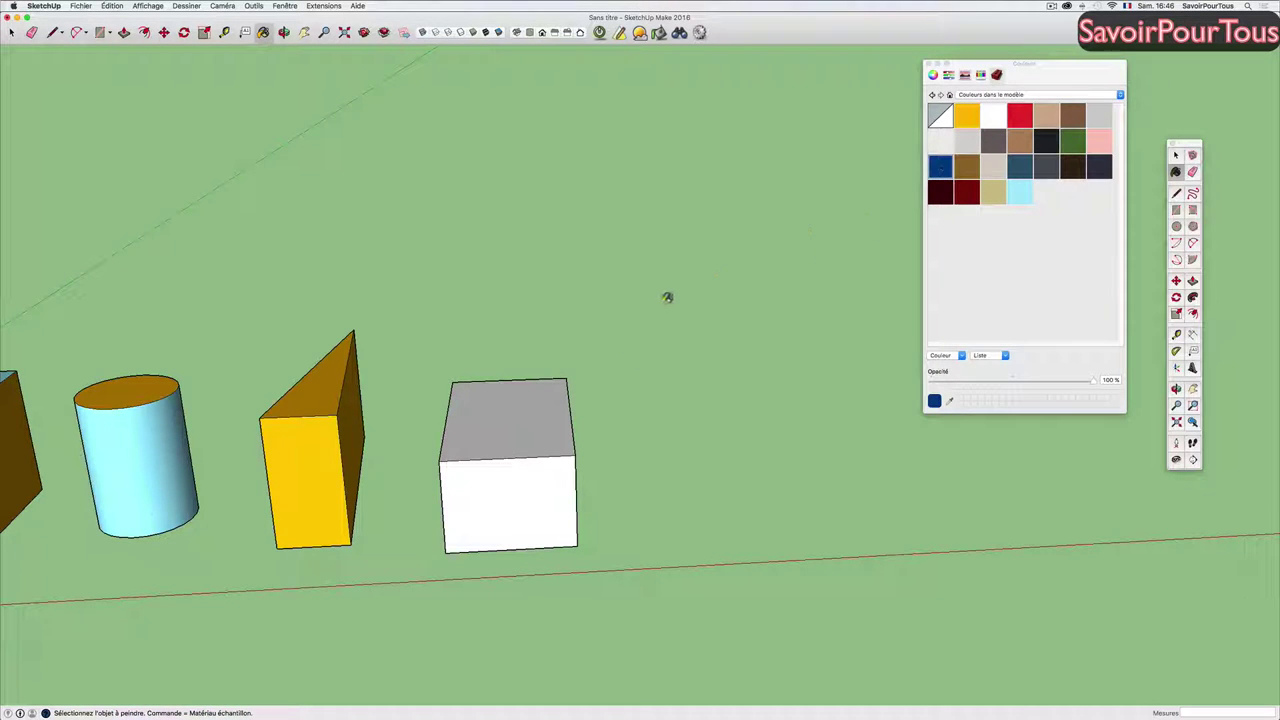
click(511, 423)
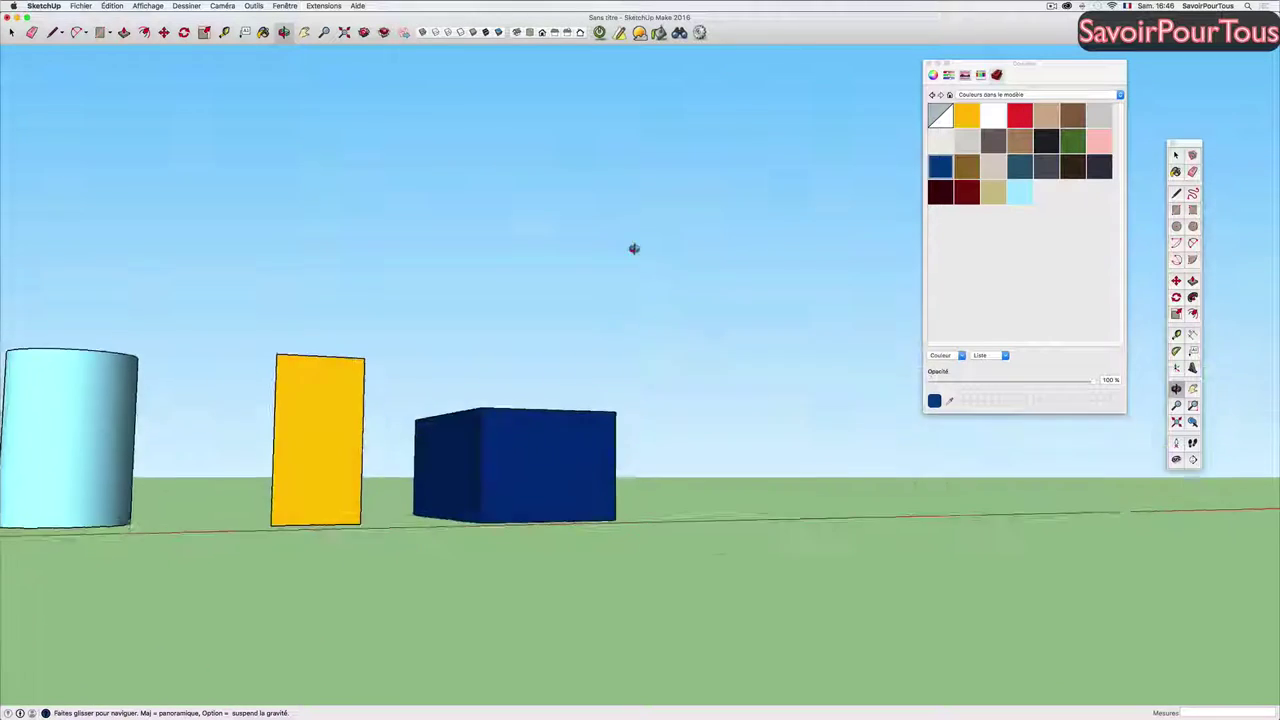
mouse_move(633, 248)
mouse_down()
mouse_move(514, 371)
mouse_move(420, 351)
mouse_move(557, 380)
mouse_up()
key(b)
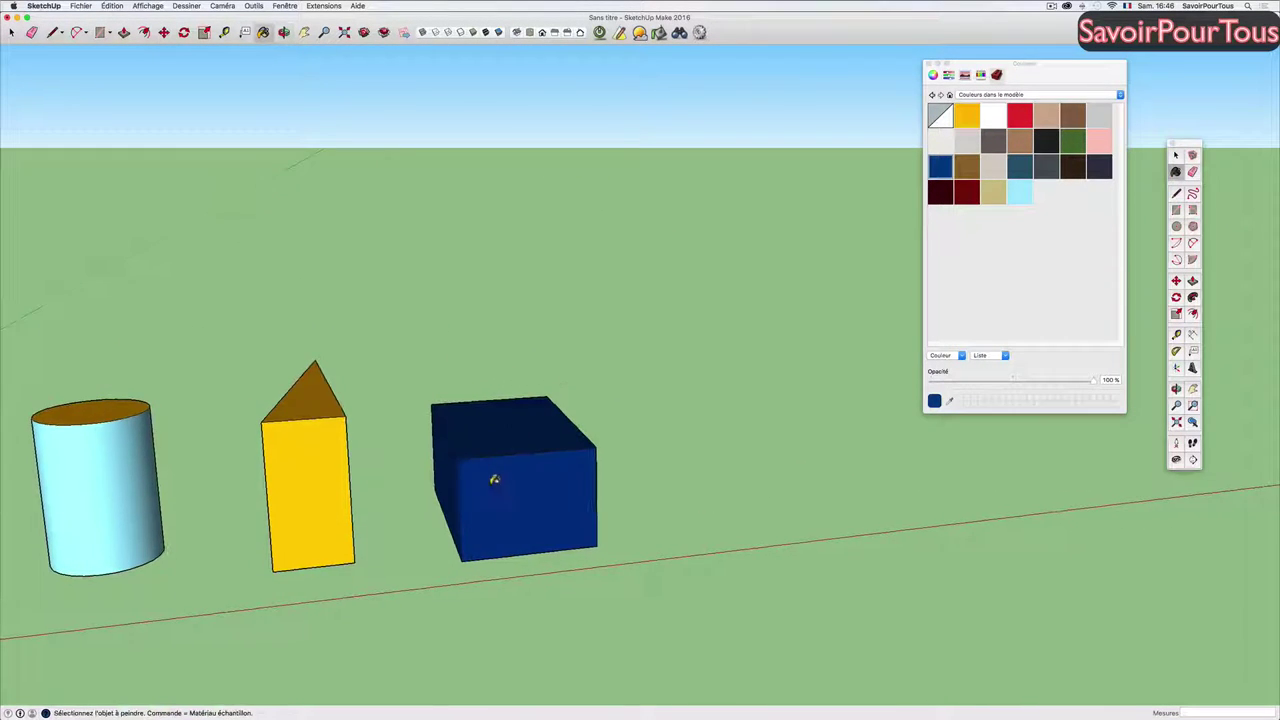
scroll(494, 480, up, 2)
scroll(492, 482, down, 1)
scroll(492, 482, down, 2)
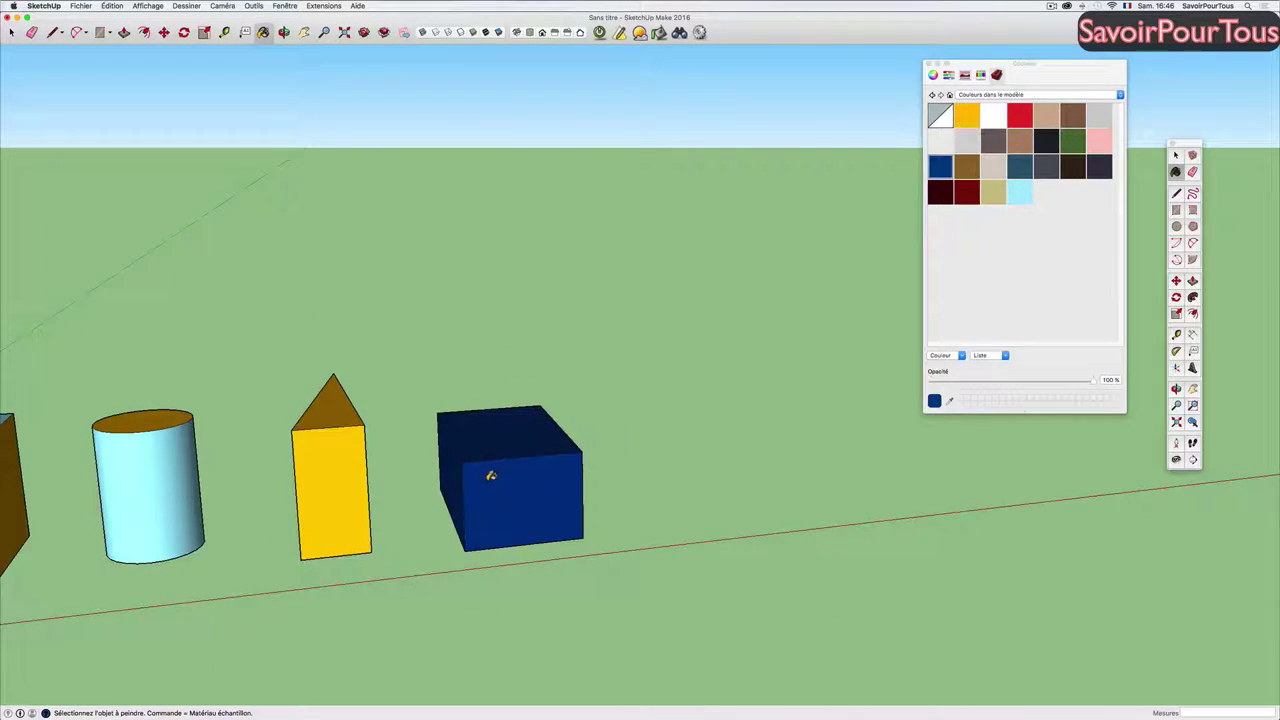
key(space)
Step: Inside the group, paint the box's top face dark green, then close the group
double_click(504, 457)
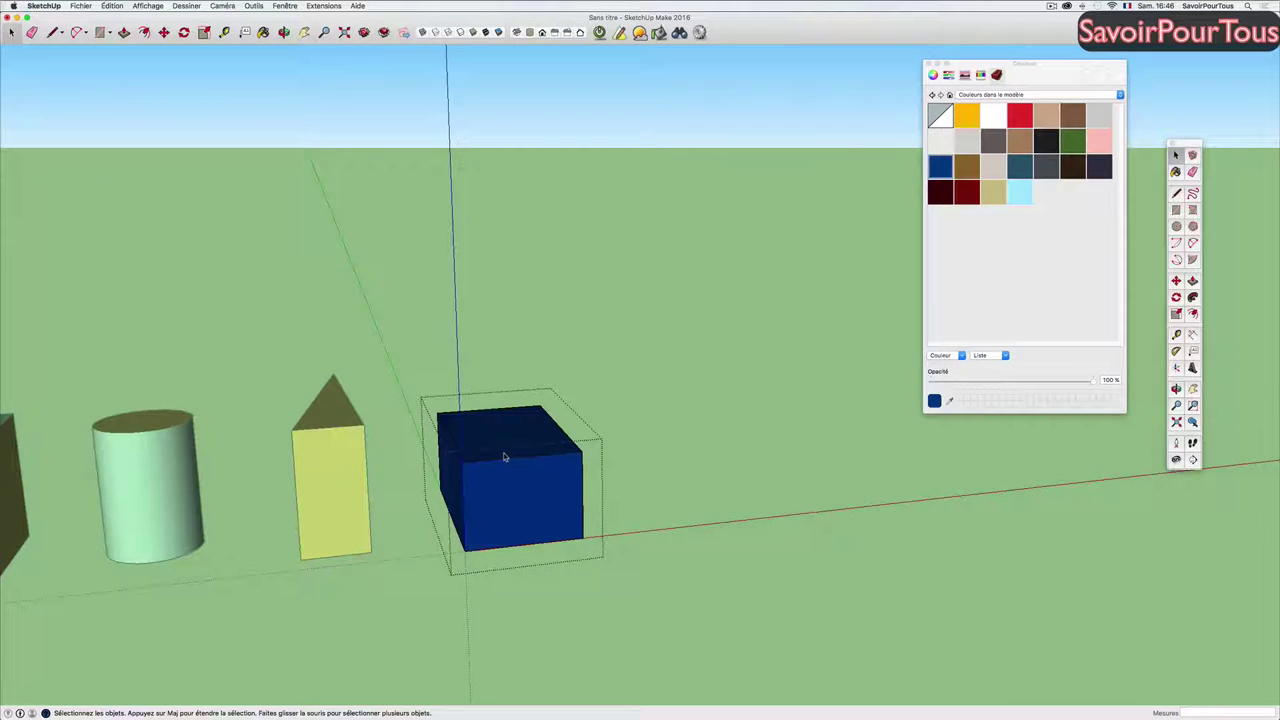
click(1067, 141)
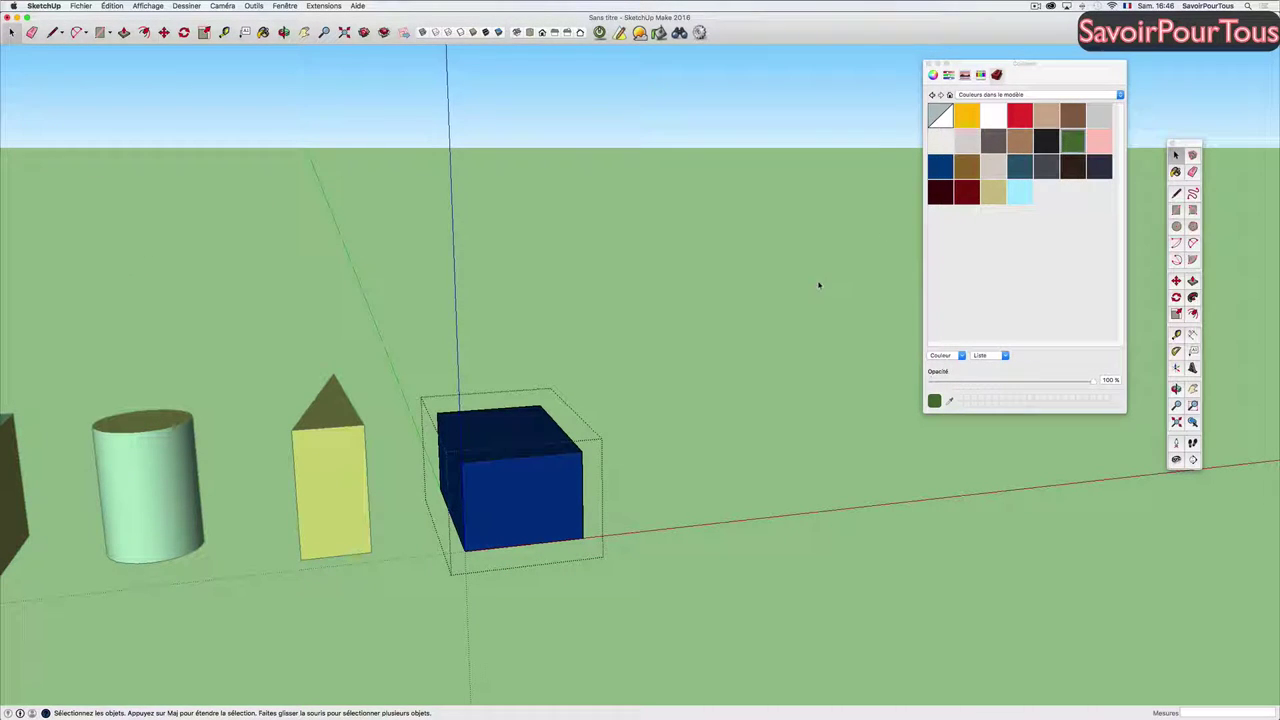
click(504, 437)
scroll(534, 437, up, 3)
scroll(537, 434, up, 3)
scroll(537, 435, up, 3)
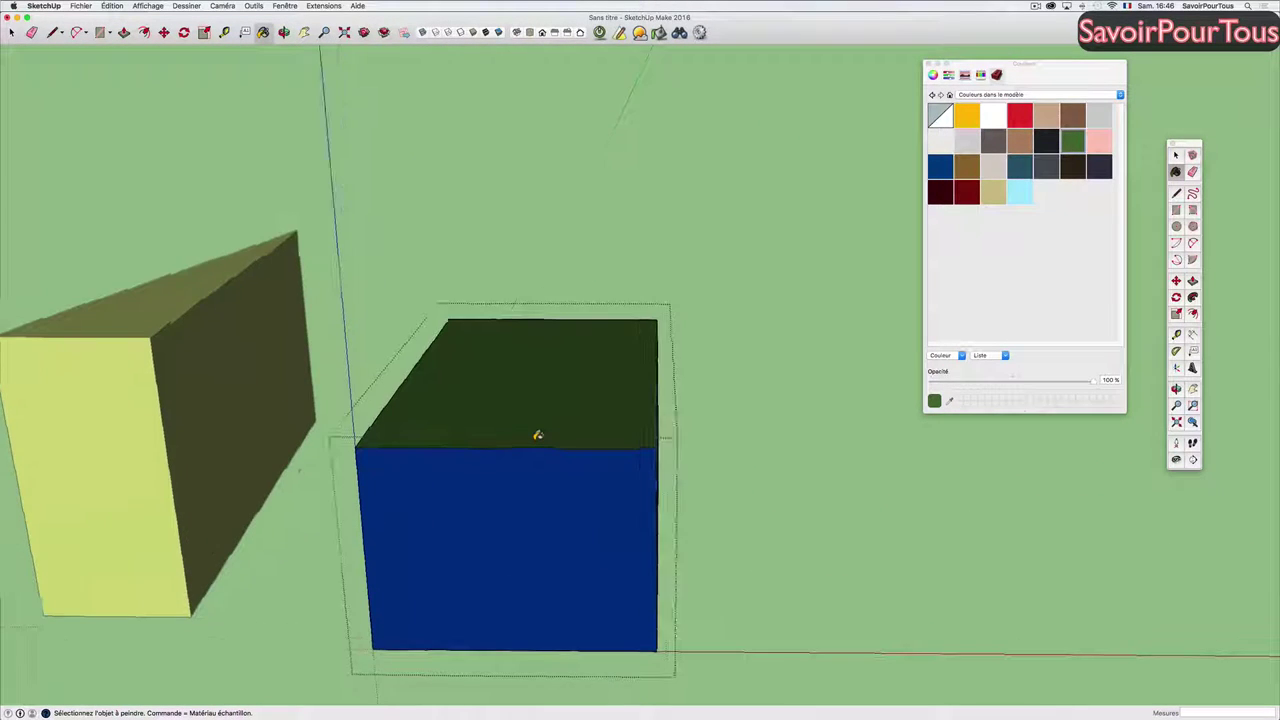
scroll(537, 435, down, 3)
scroll(537, 435, down, 3)
key(space)
click(672, 433)
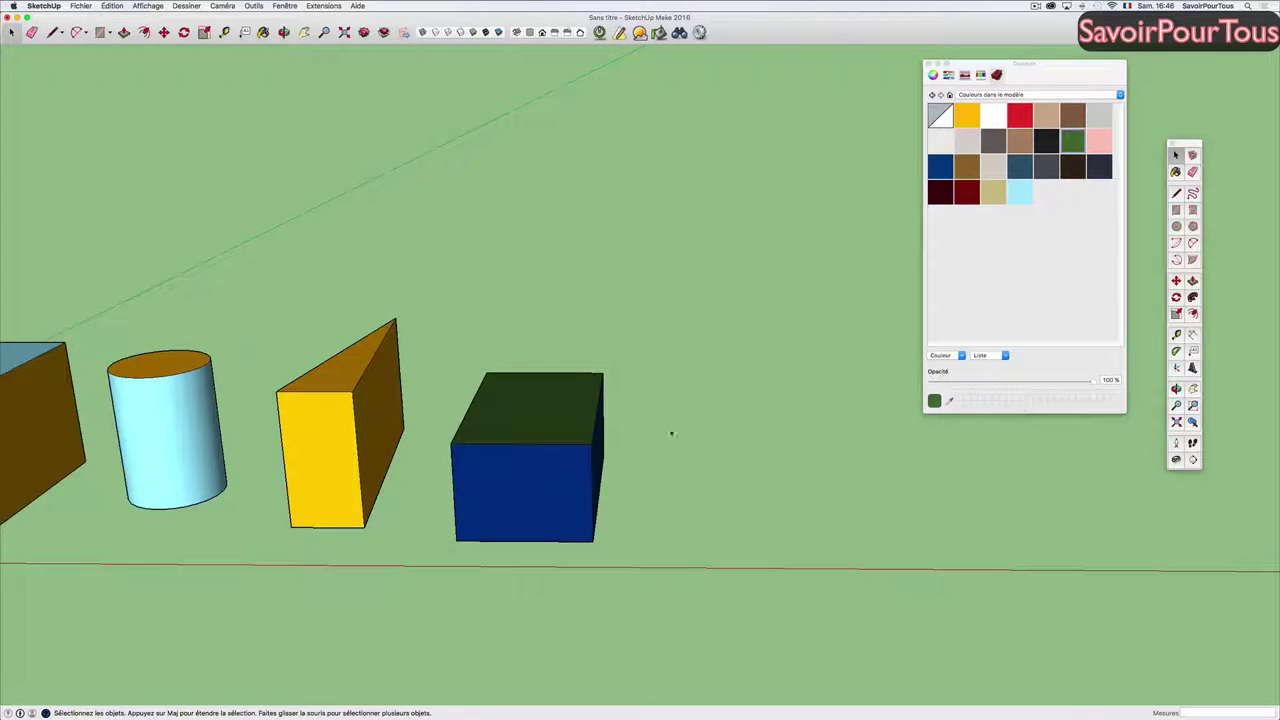
Step: Open the colour wheel and sample a grey colour from the screen
click(933, 75)
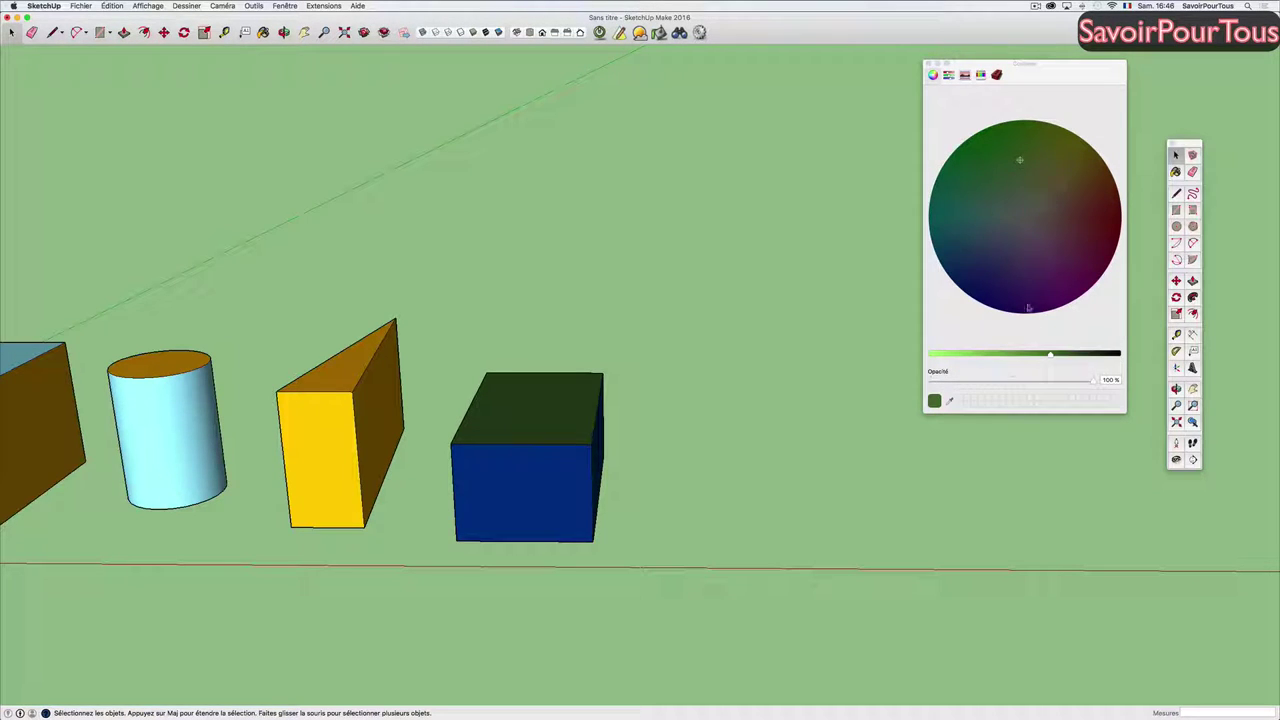
click(950, 400)
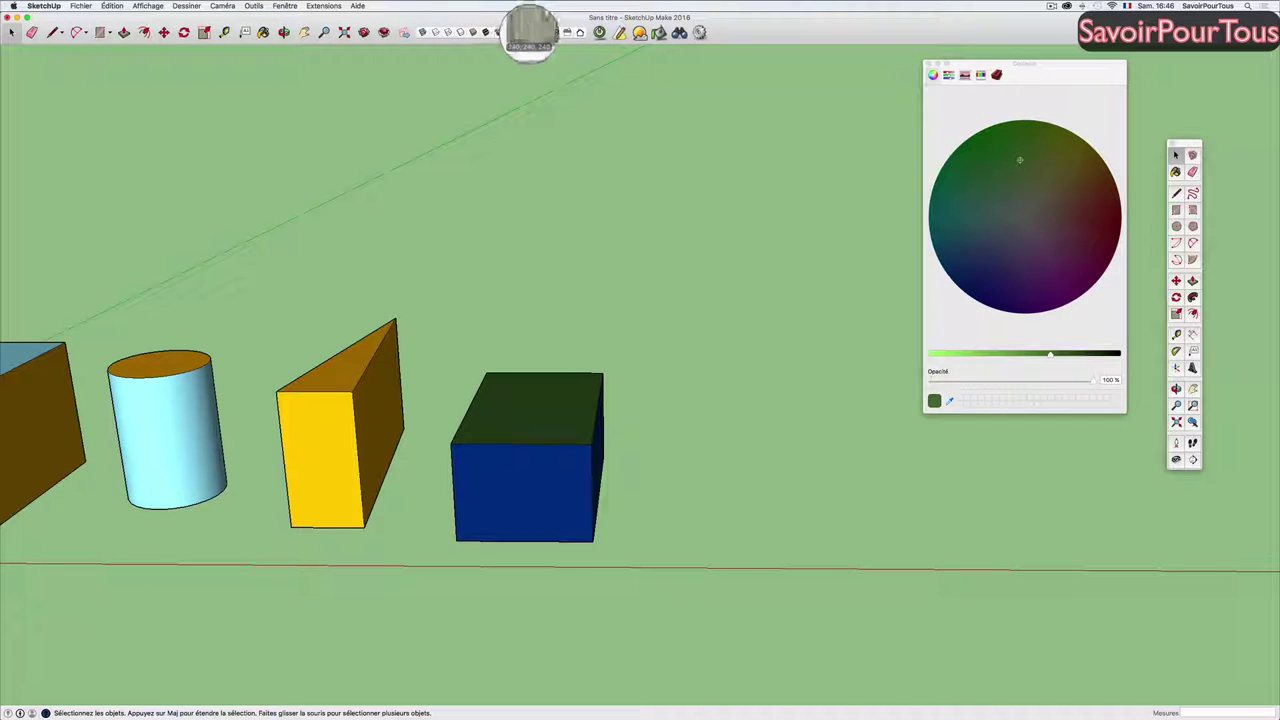
click(529, 33)
key(b)
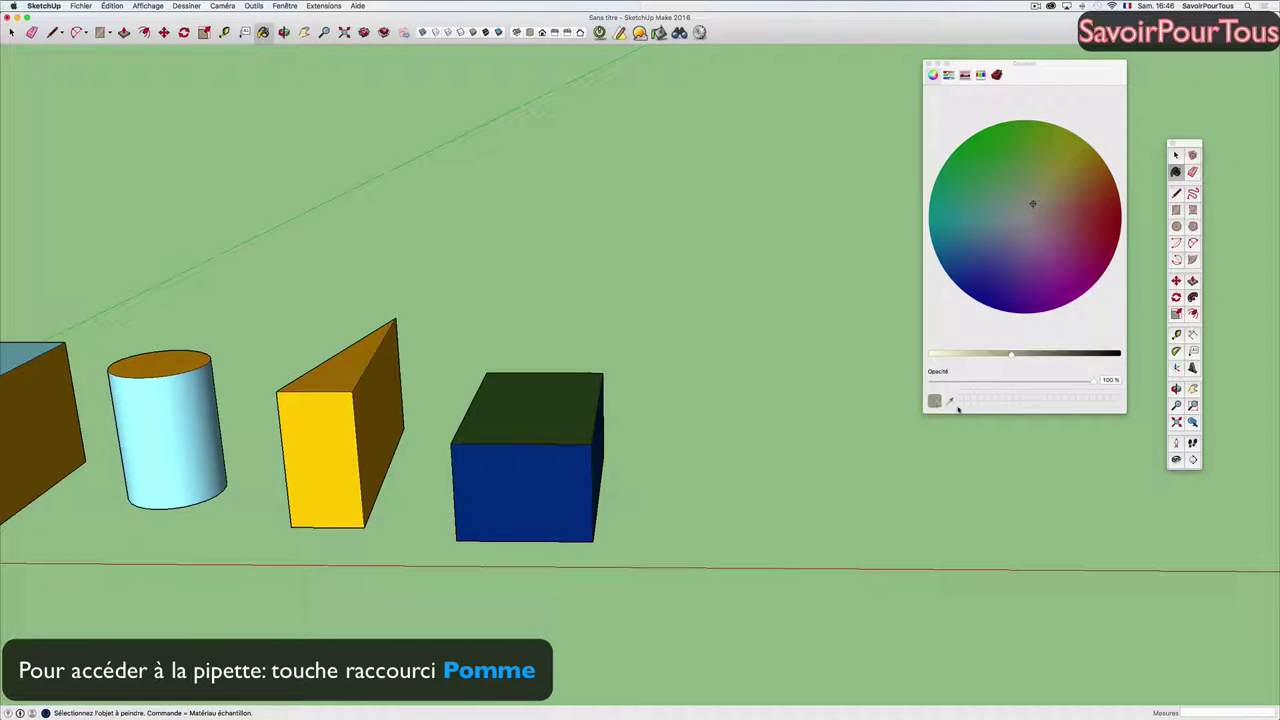
Step: Set a red at 60% opacity and paint the prism's front face with it
click(959, 405)
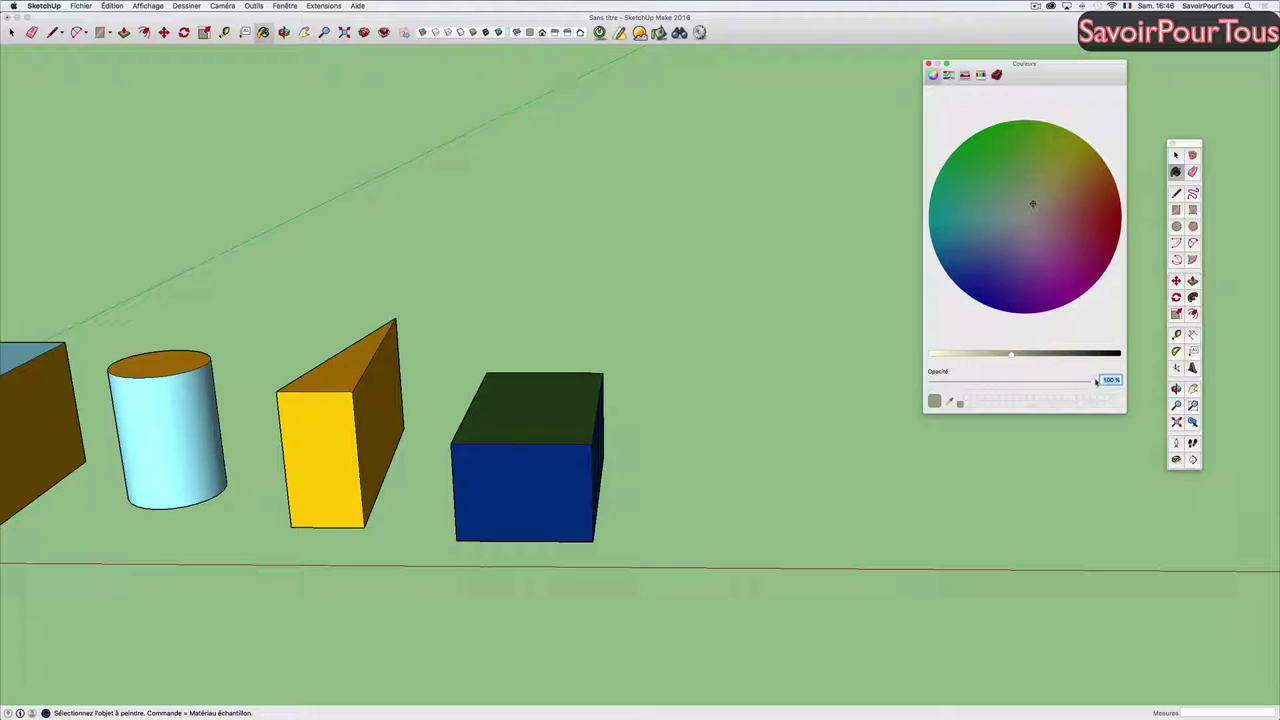
drag(1095, 382, 1030, 385)
drag(1033, 205, 1108, 227)
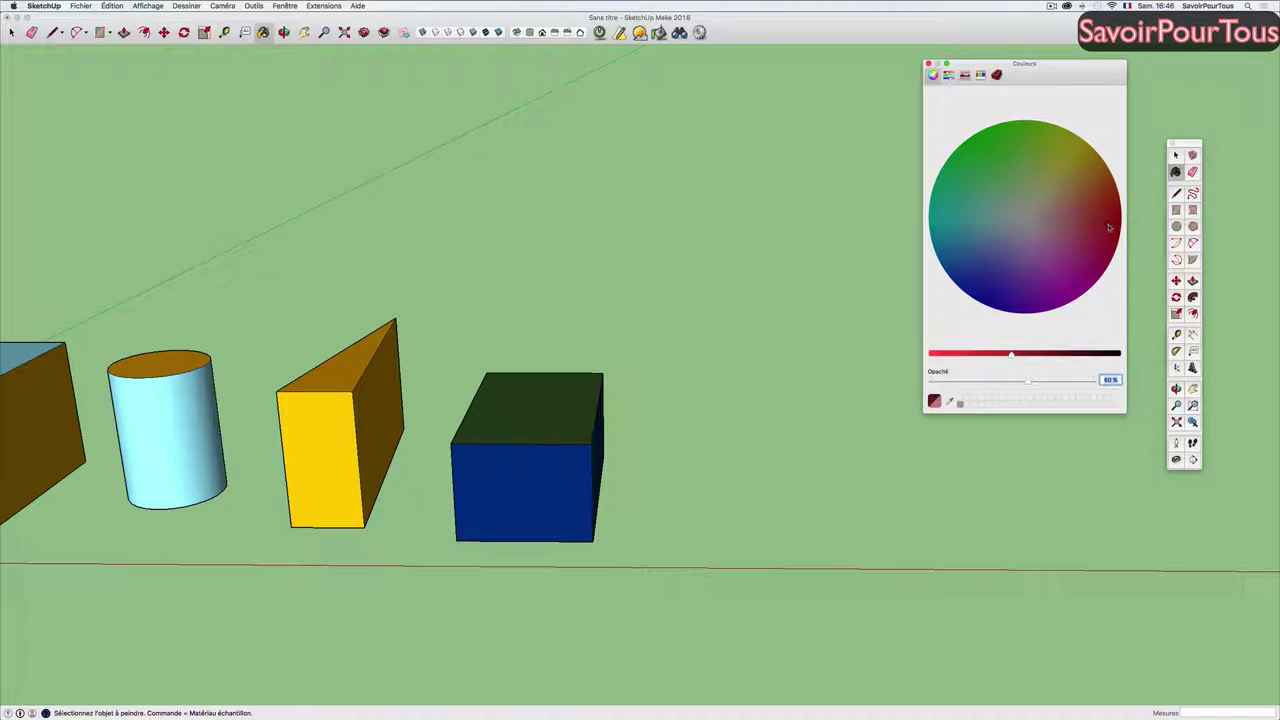
drag(1011, 354, 955, 356)
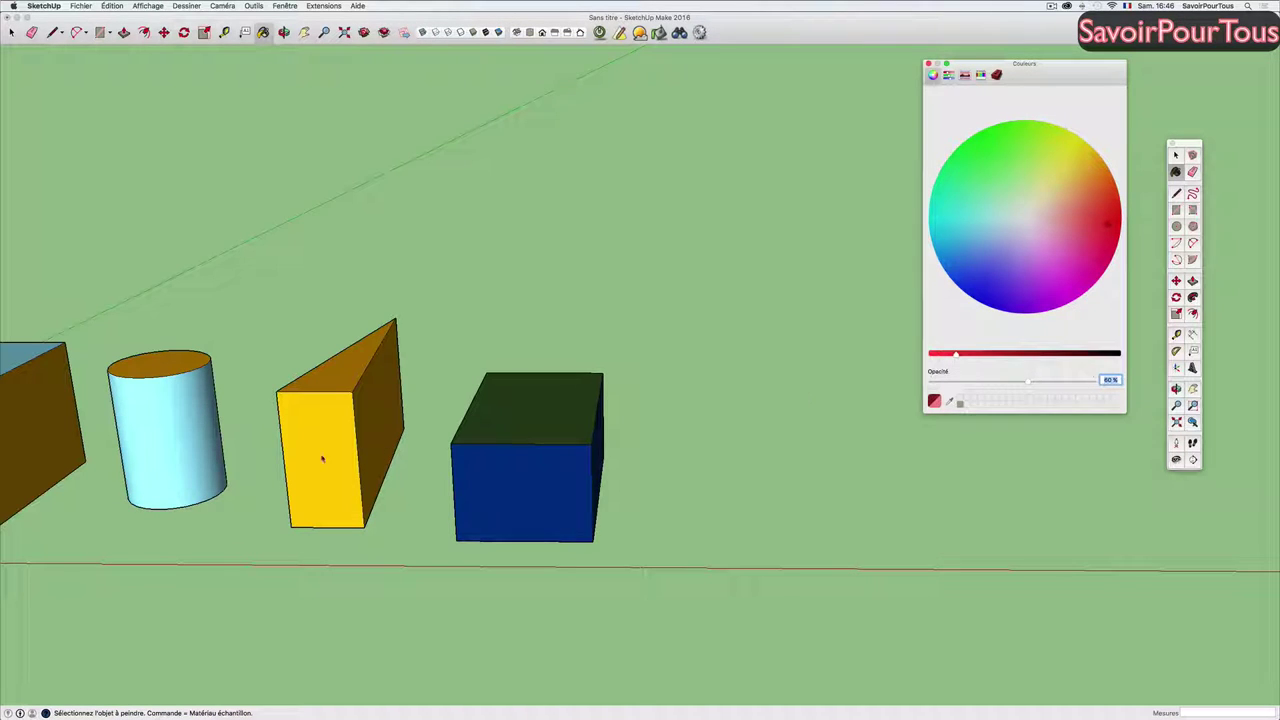
text(6)
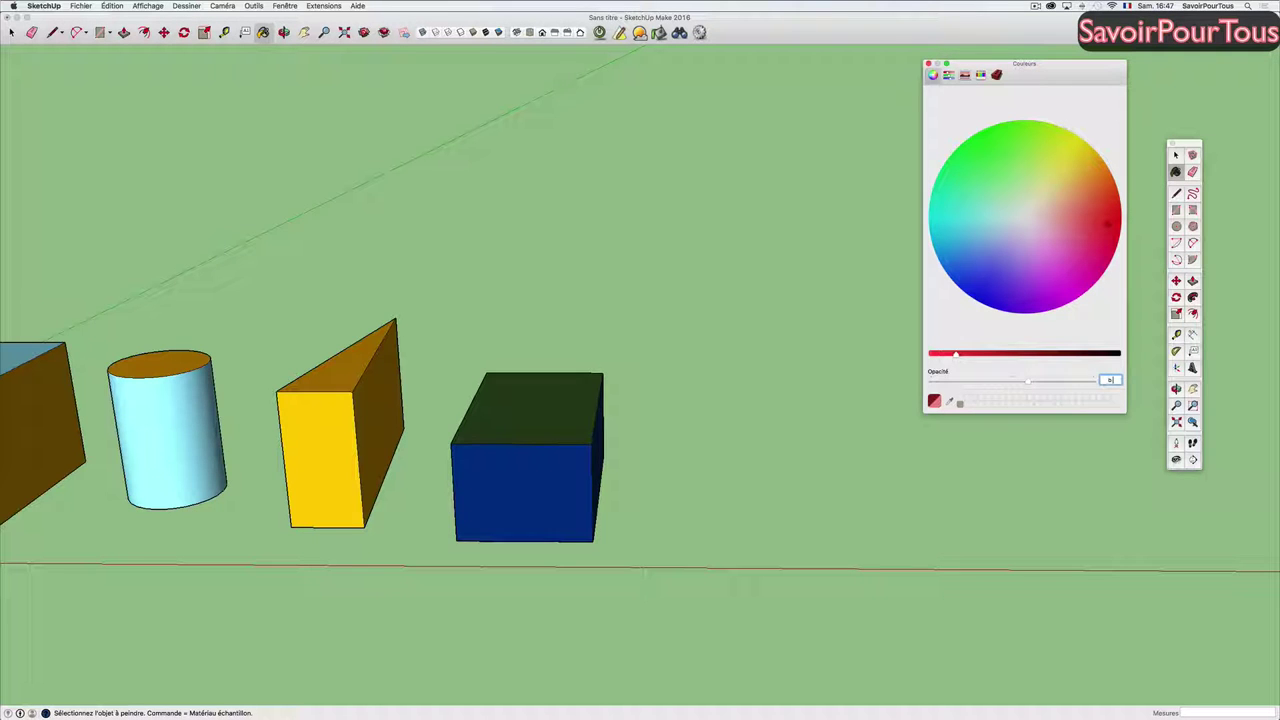
click(331, 449)
mouse_move(343, 448)
middle_down()
mouse_move(546, 407)
mouse_move(380, 503)
mouse_move(434, 480)
mouse_move(477, 417)
mouse_move(264, 487)
mouse_move(371, 477)
mouse_move(471, 443)
middle_up()
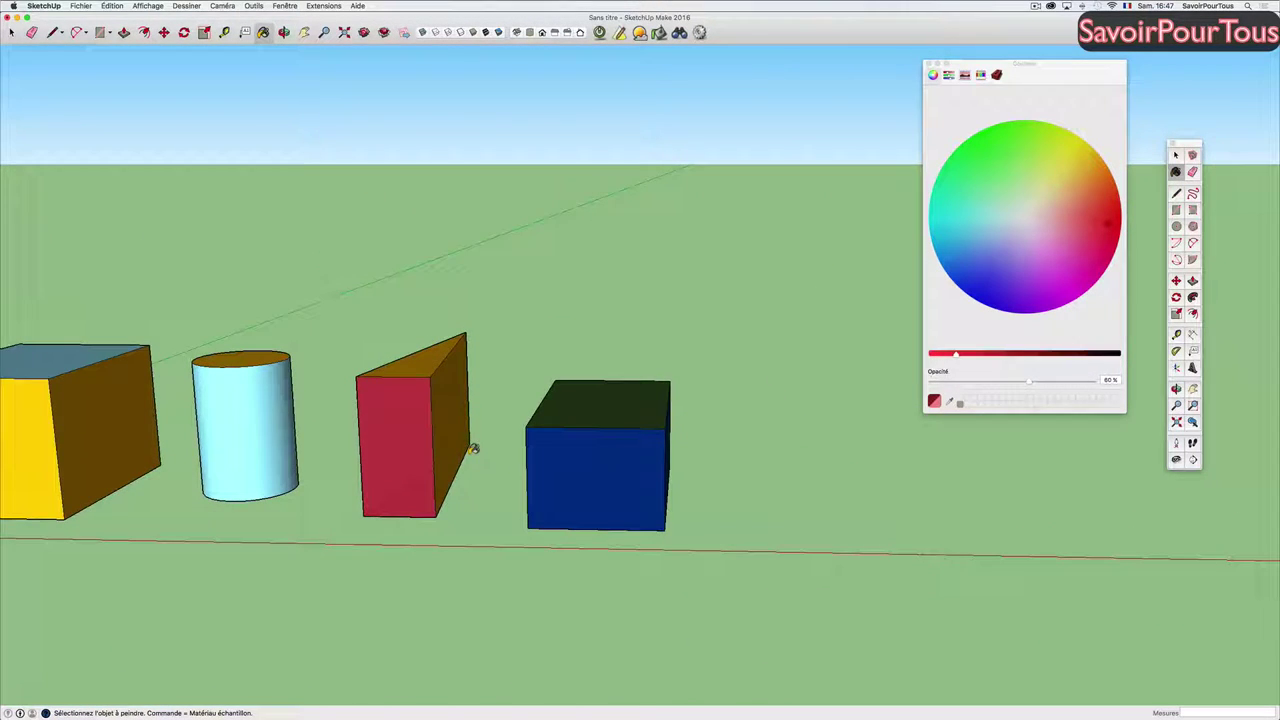
Step: Switch to greyscale sliders, lower luminosity to about 74%, and choose a different grey profile
click(948, 74)
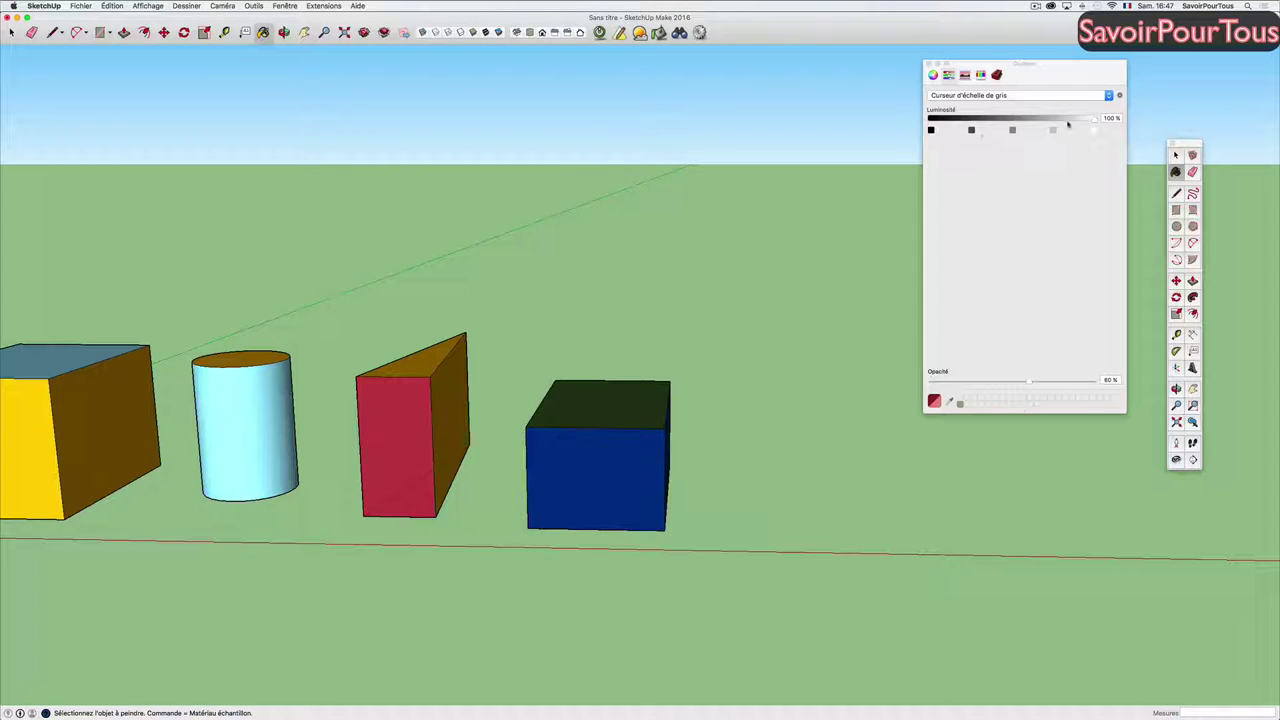
mouse_move(1094, 121)
mouse_down()
mouse_move(1037, 122)
mouse_move(1062, 123)
mouse_up()
drag(1066, 122, 1043, 121)
click(1119, 96)
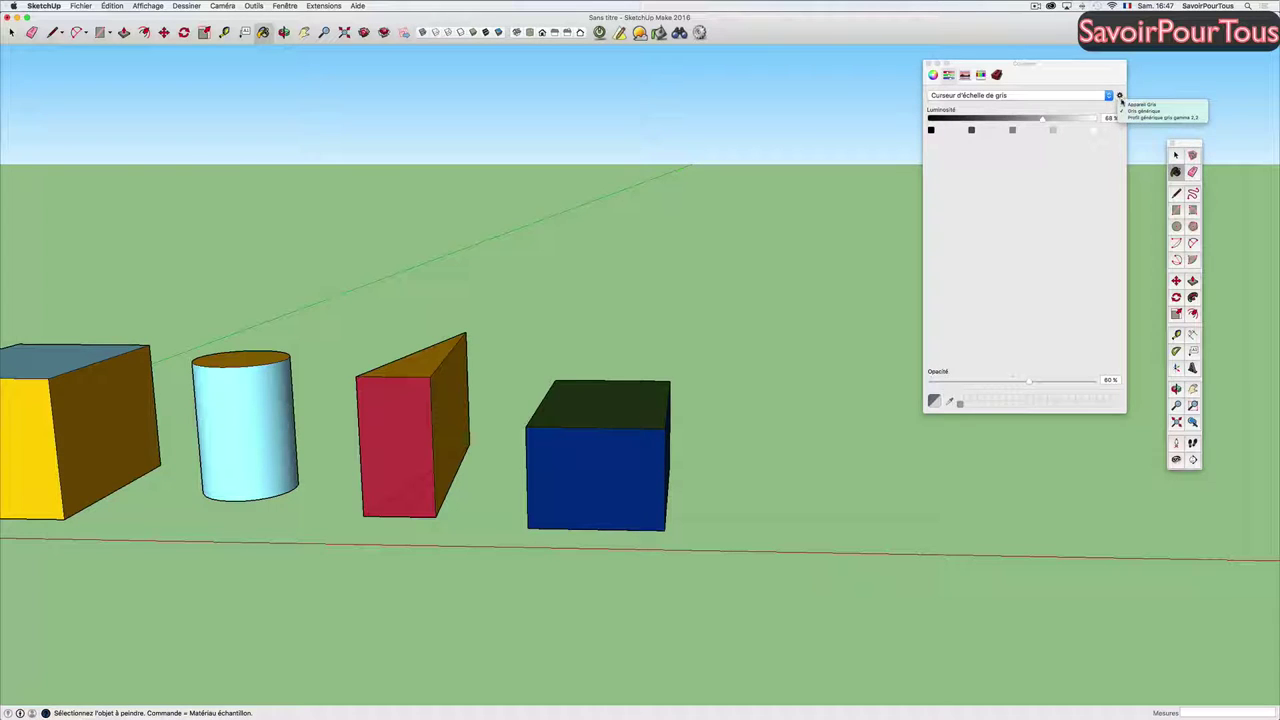
click(1130, 104)
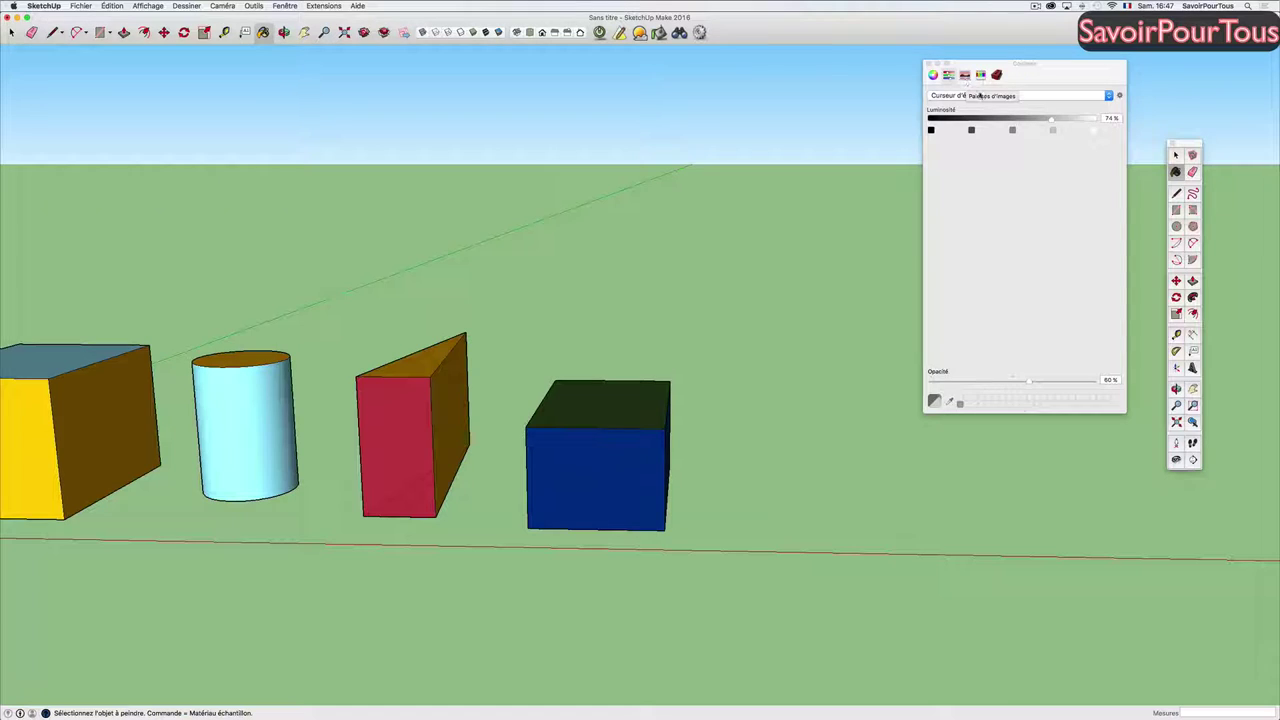
click(984, 96)
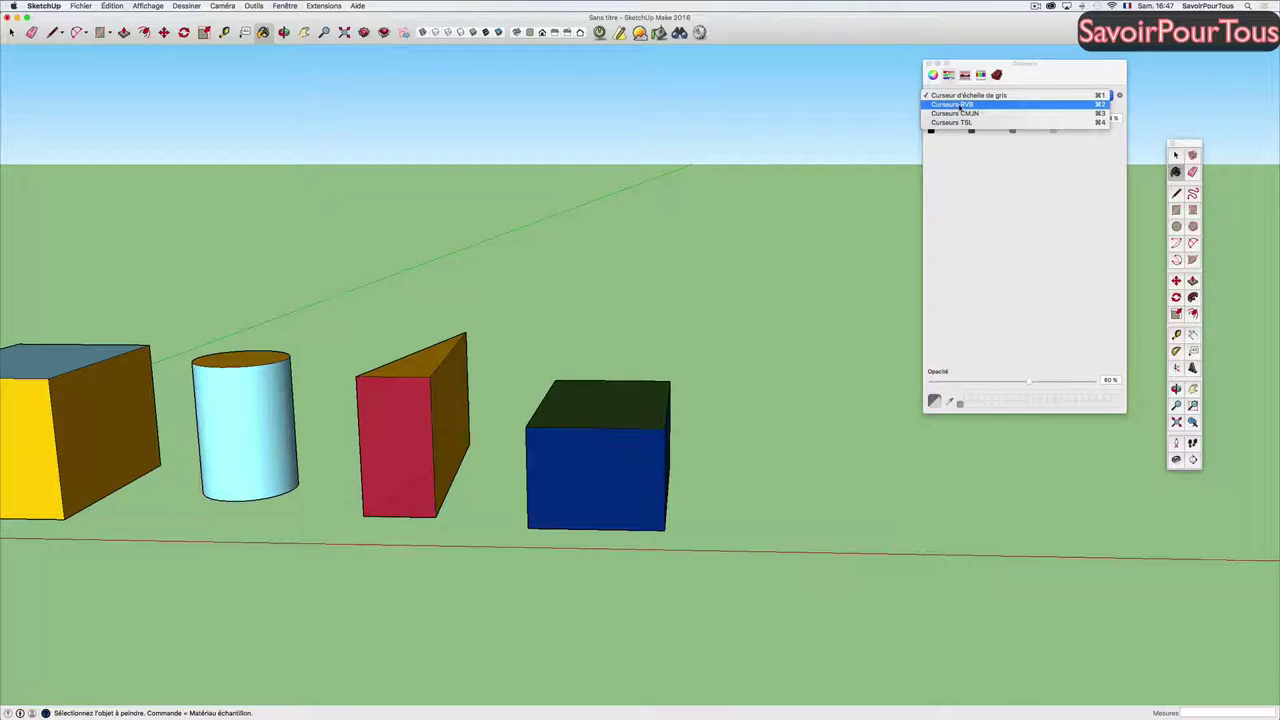
Step: Switch to RGB sliders and adjust red to get red 127, green 93, blue 203 (7F5DCB)
click(968, 106)
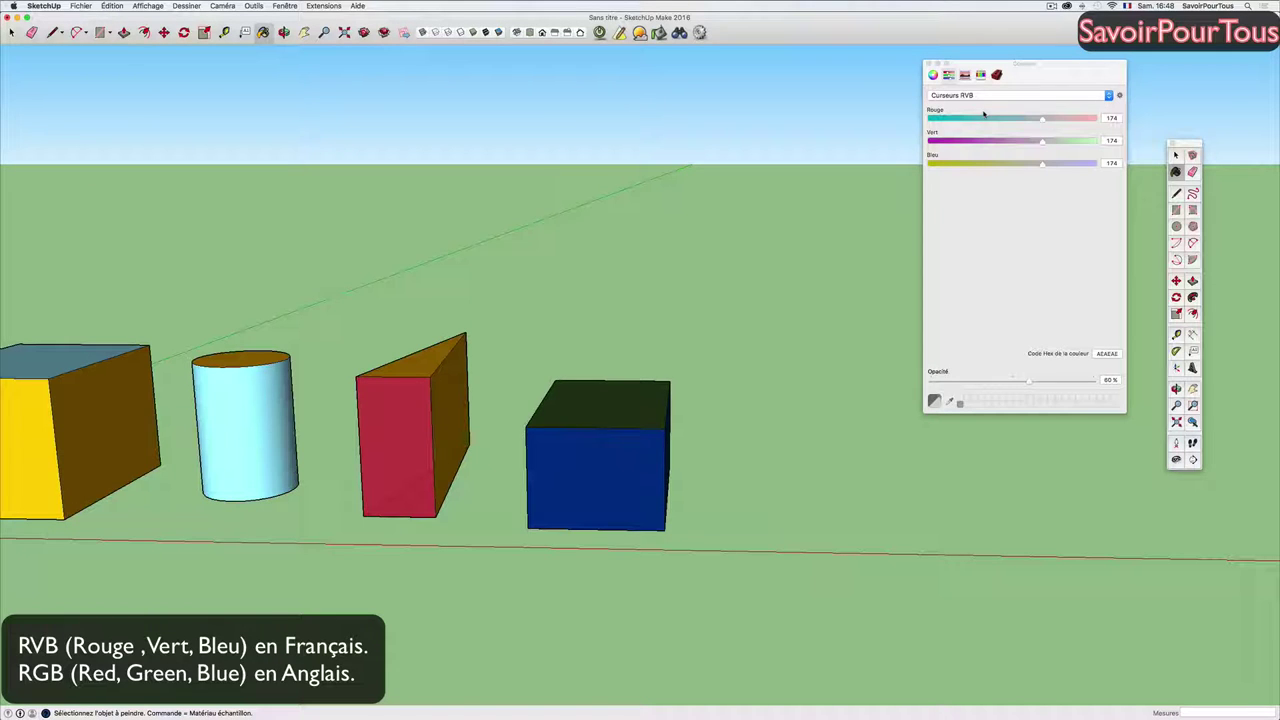
mouse_move(1042, 118)
mouse_down()
mouse_move(996, 119)
mouse_move(1012, 120)
mouse_move(1014, 143)
mouse_move(991, 143)
mouse_move(1060, 163)
mouse_up()
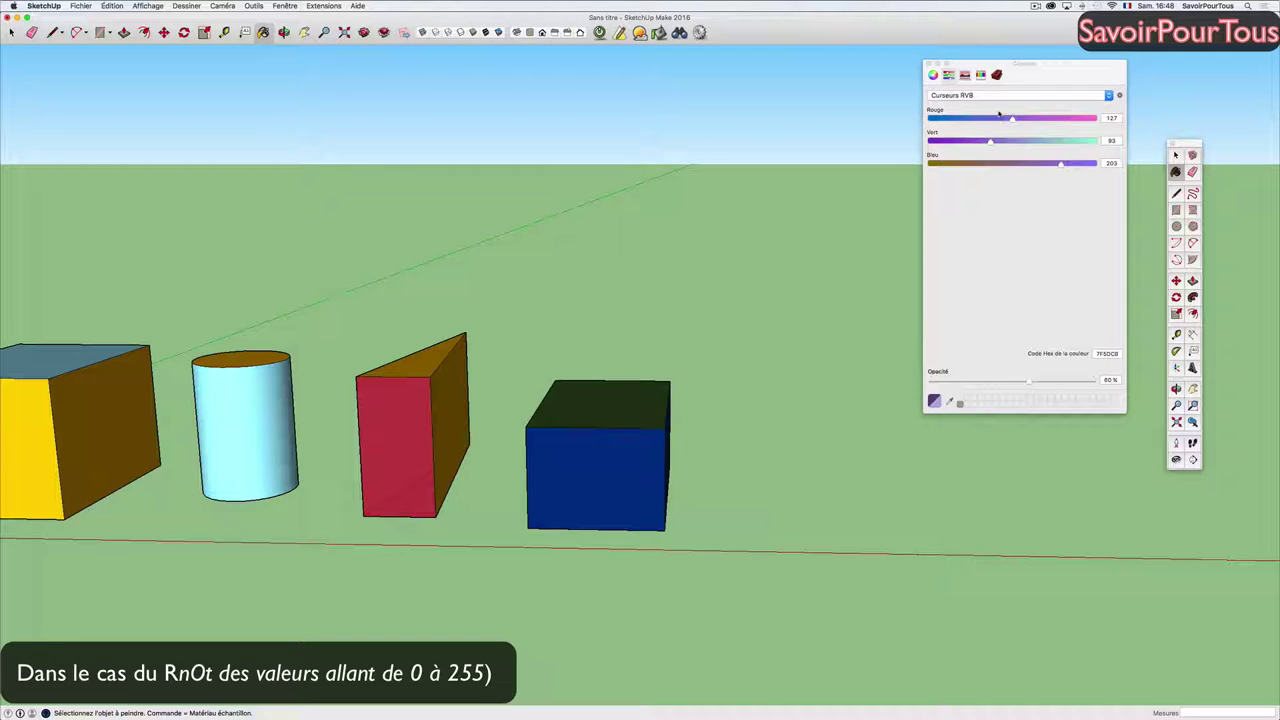
click(985, 95)
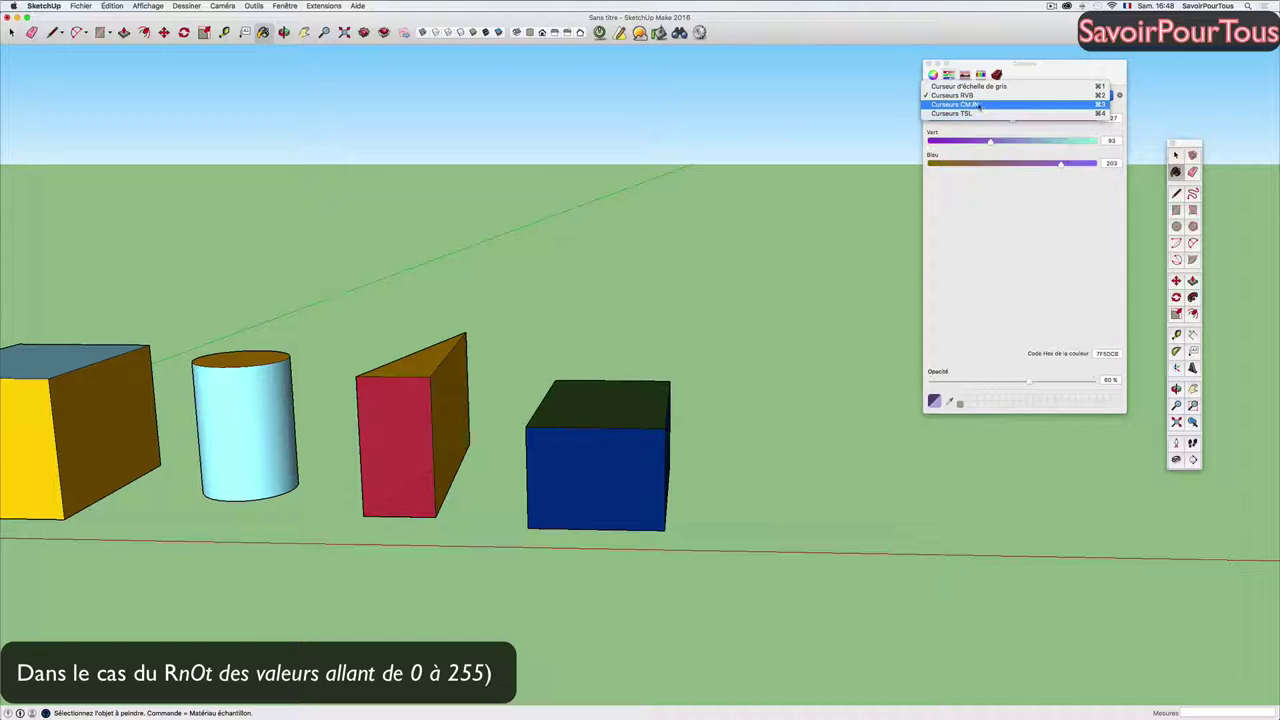
Step: Show the purple on CMYK sliders, then on HSB sliders at 259°, 54%, 80%
click(984, 105)
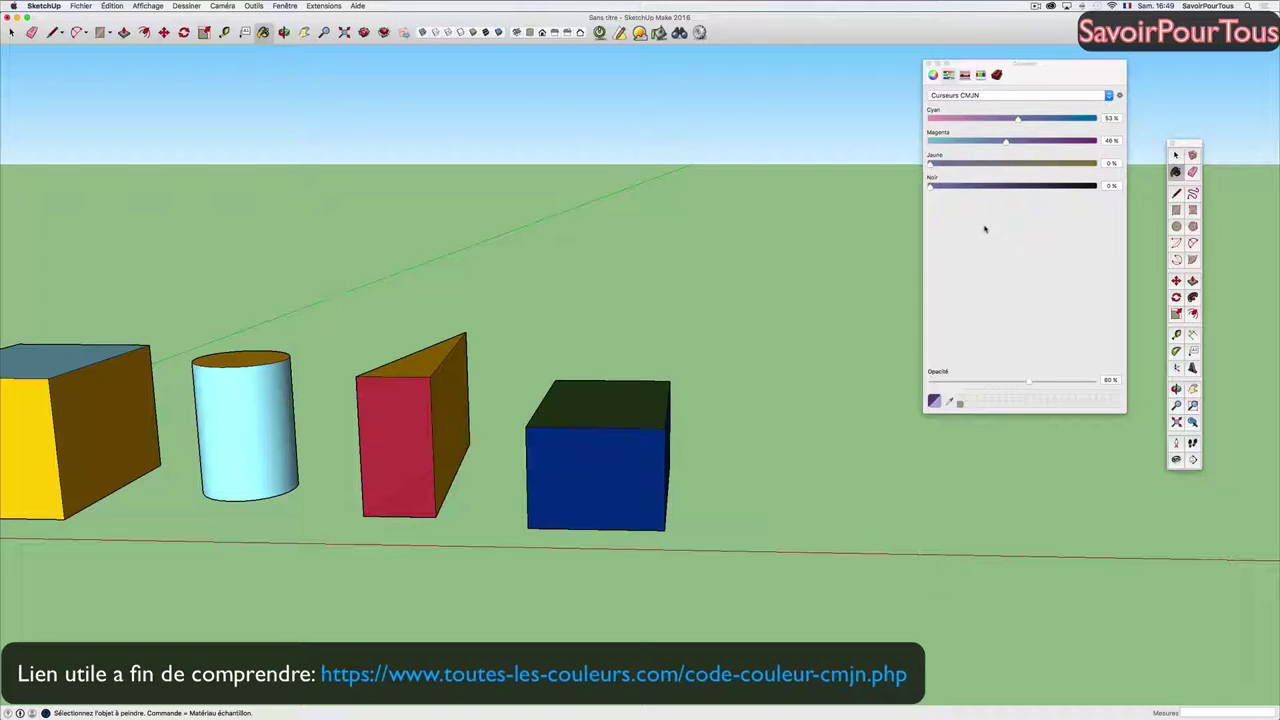
click(996, 96)
click(995, 104)
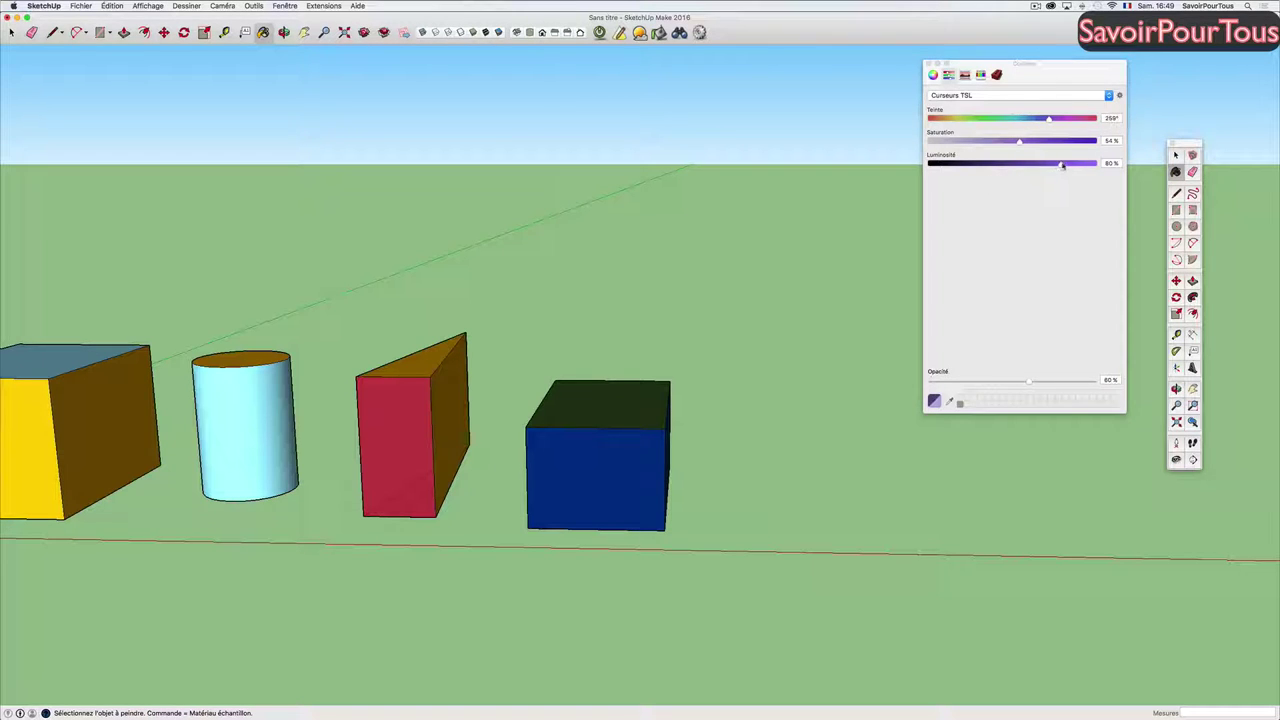
Step: Pick a yellow colour from the Spectre colour spectrum
mouse_move(1061, 163)
mouse_down()
mouse_move(981, 166)
mouse_move(1029, 121)
mouse_up()
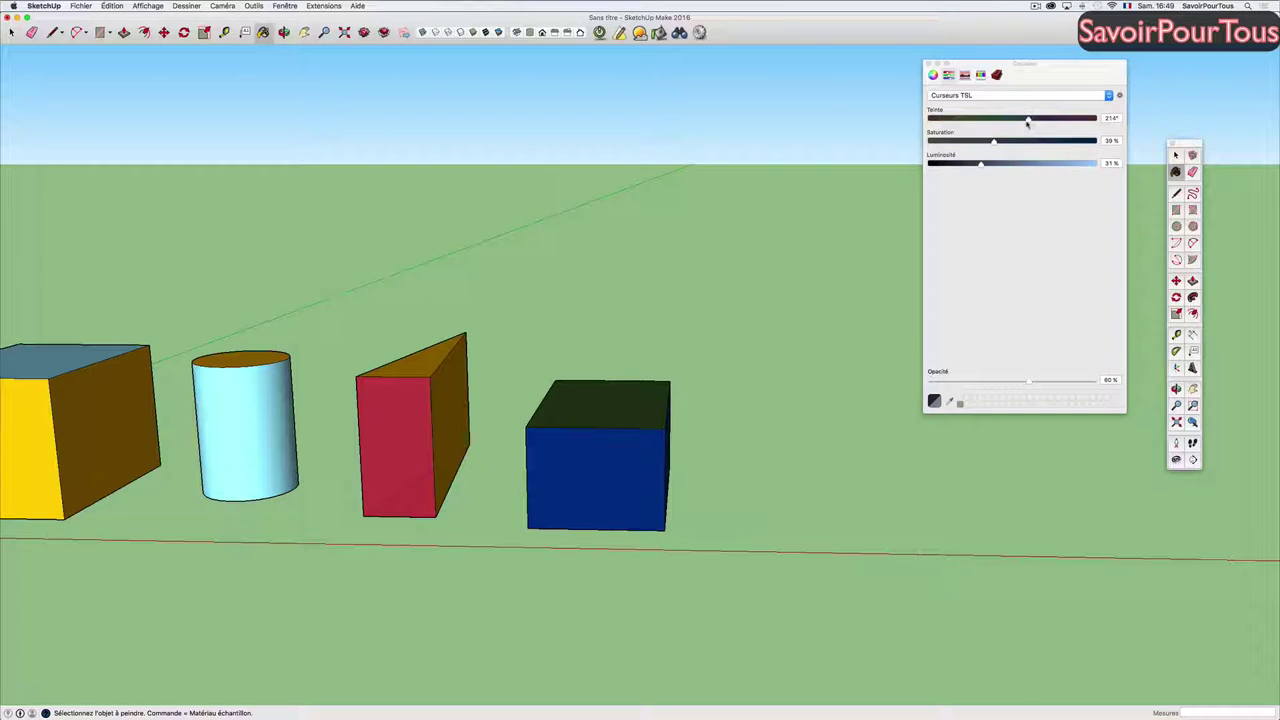
click(965, 75)
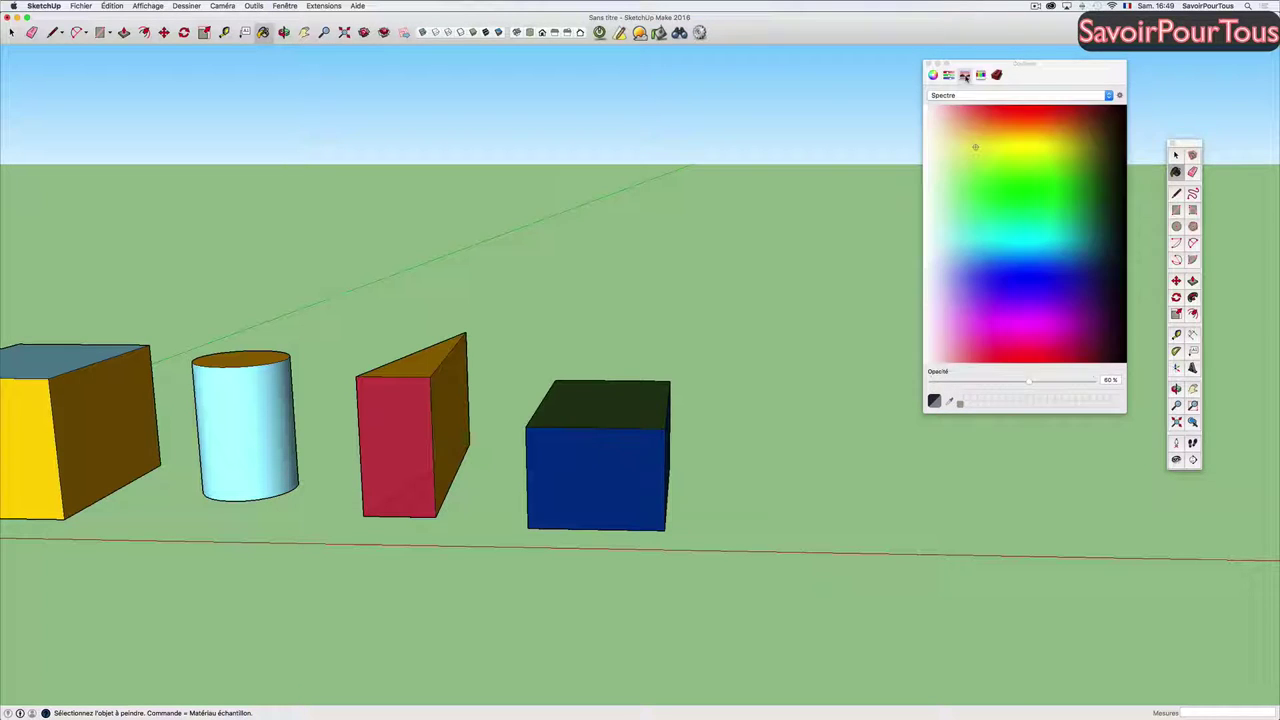
mouse_move(970, 150)
mouse_down()
mouse_move(1014, 166)
mouse_move(986, 147)
mouse_up()
click(1026, 137)
Step: Check the spectrum's gear settings menu, then dismiss it
click(1108, 95)
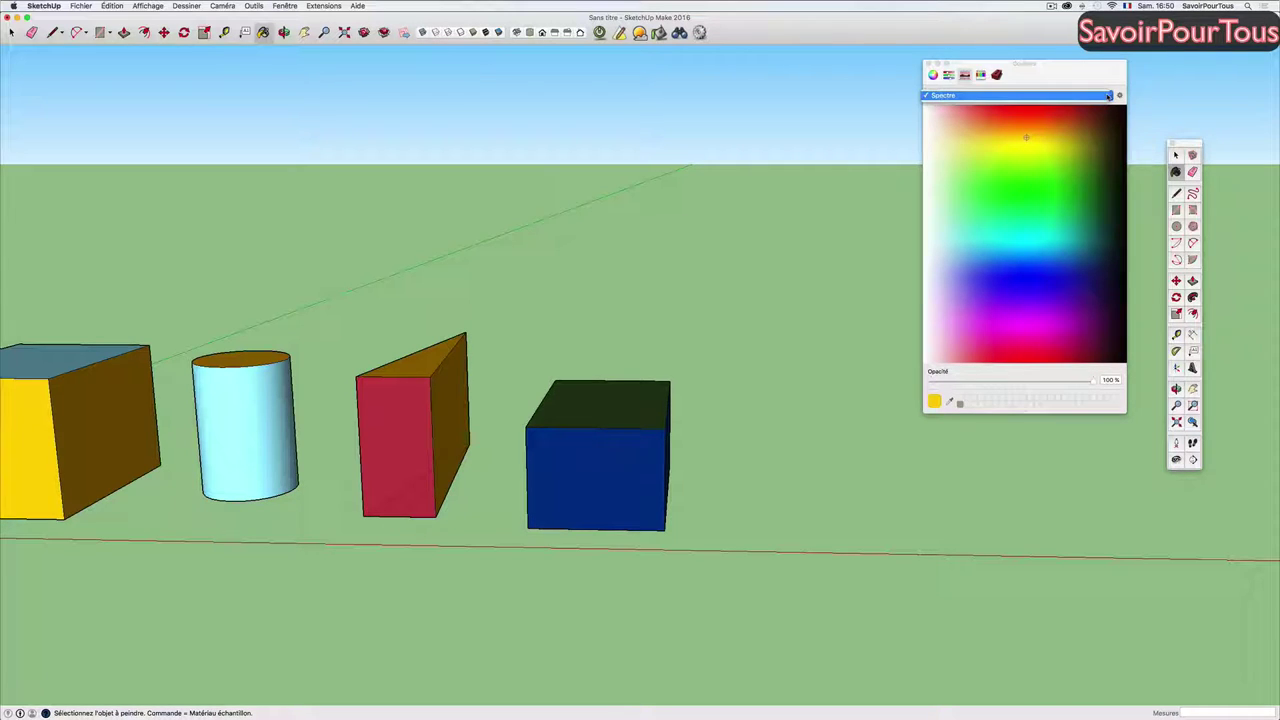
click(1108, 95)
click(1119, 95)
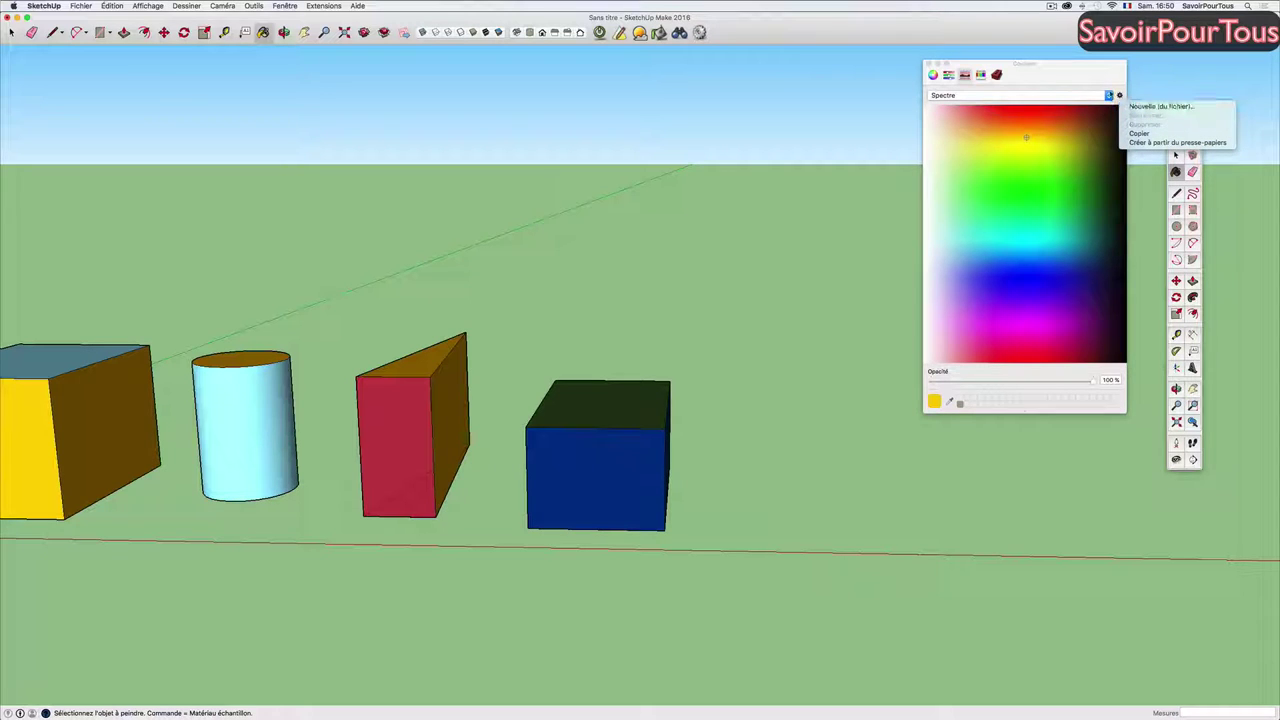
click(1112, 86)
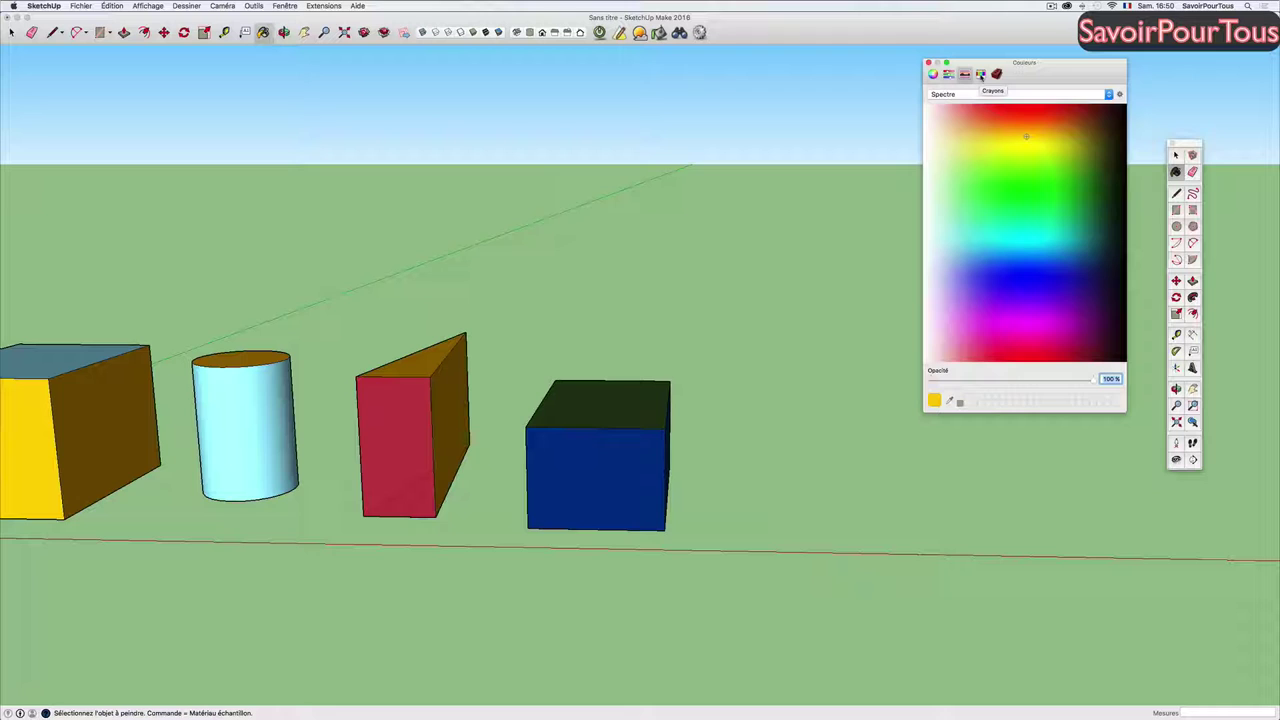
Step: Choose the Citron vert lime green crayon and show the colours used in the model
click(981, 75)
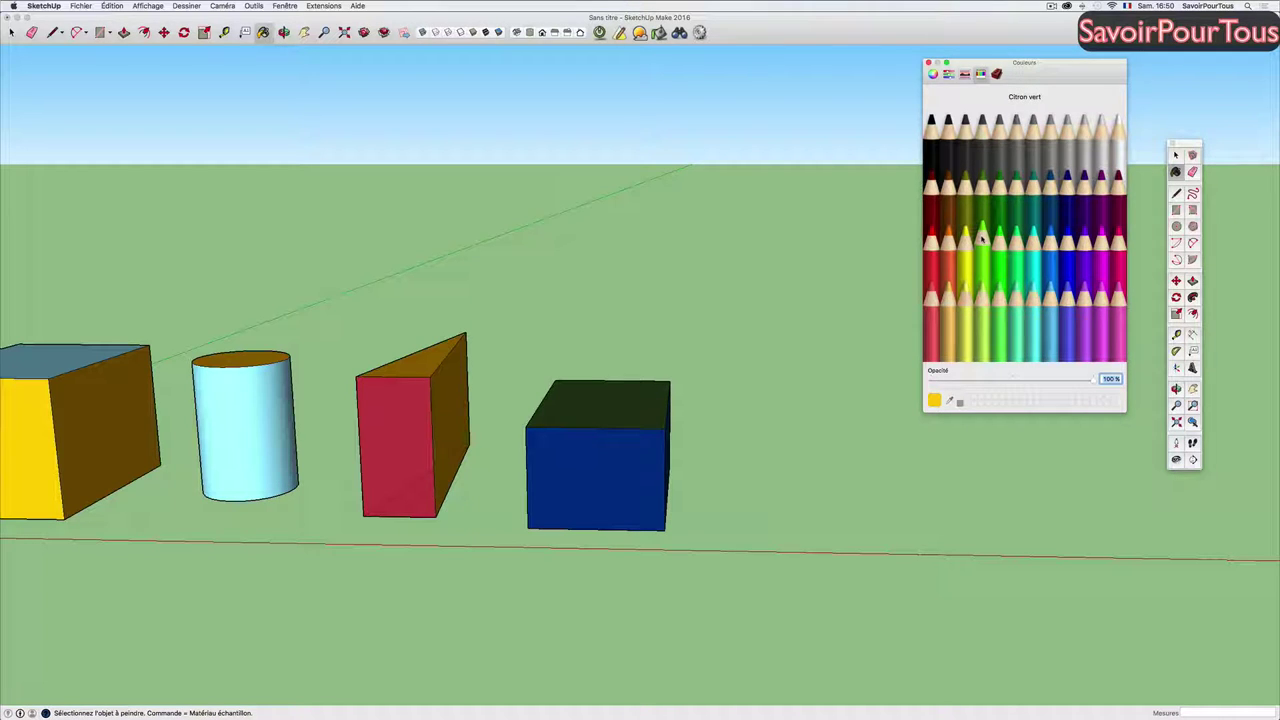
click(981, 236)
click(996, 74)
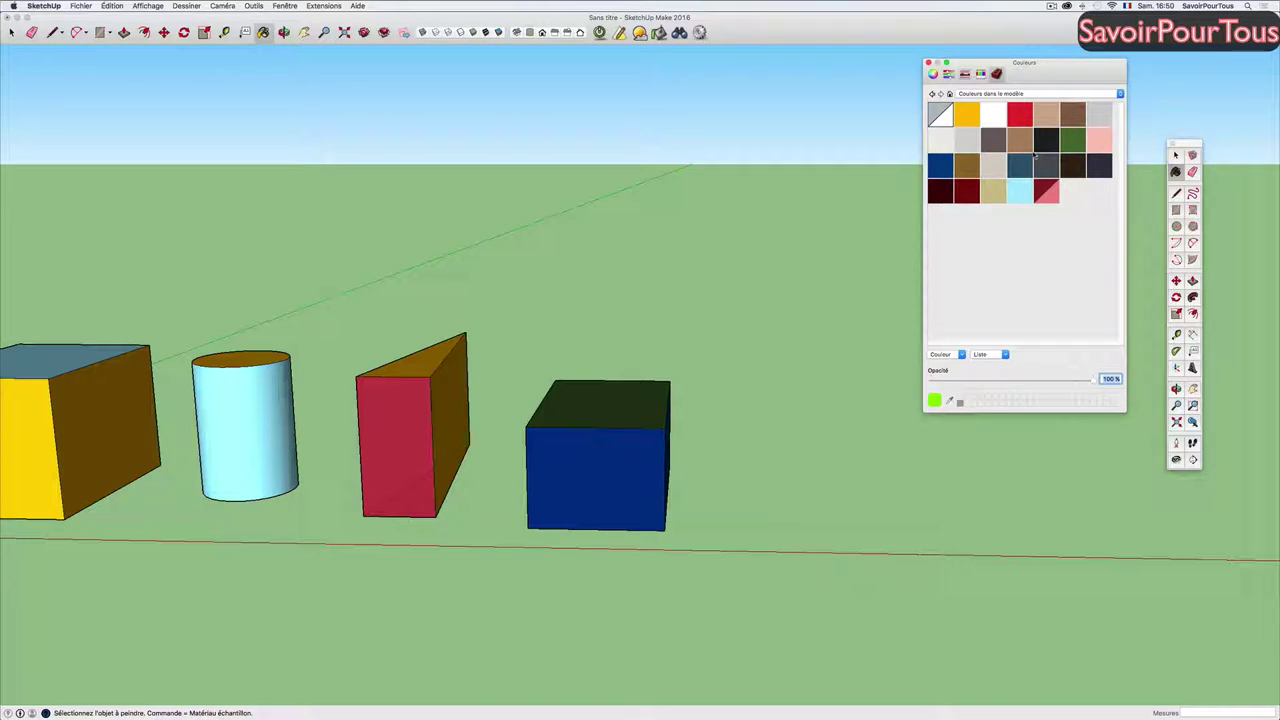
Step: Zoom in on the figure and the yellow cube
scroll(617, 326, down, 3)
scroll(618, 325, down, 3)
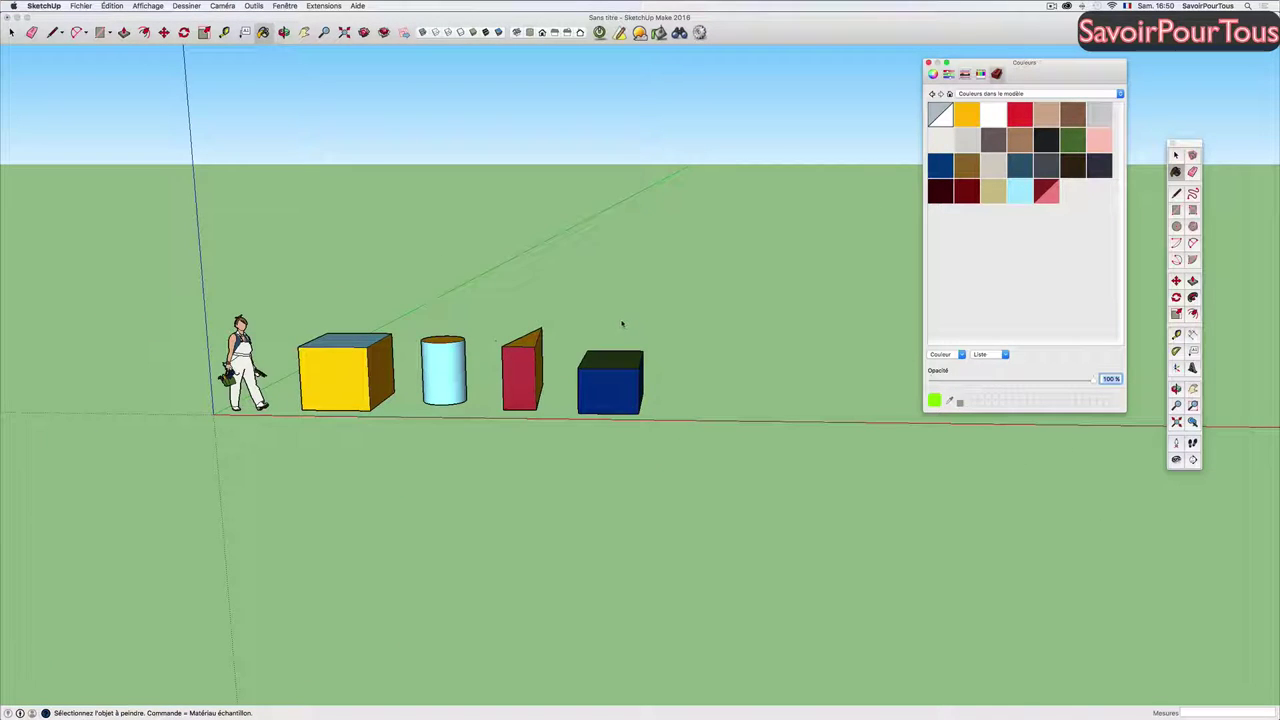
scroll(452, 372, up, 3)
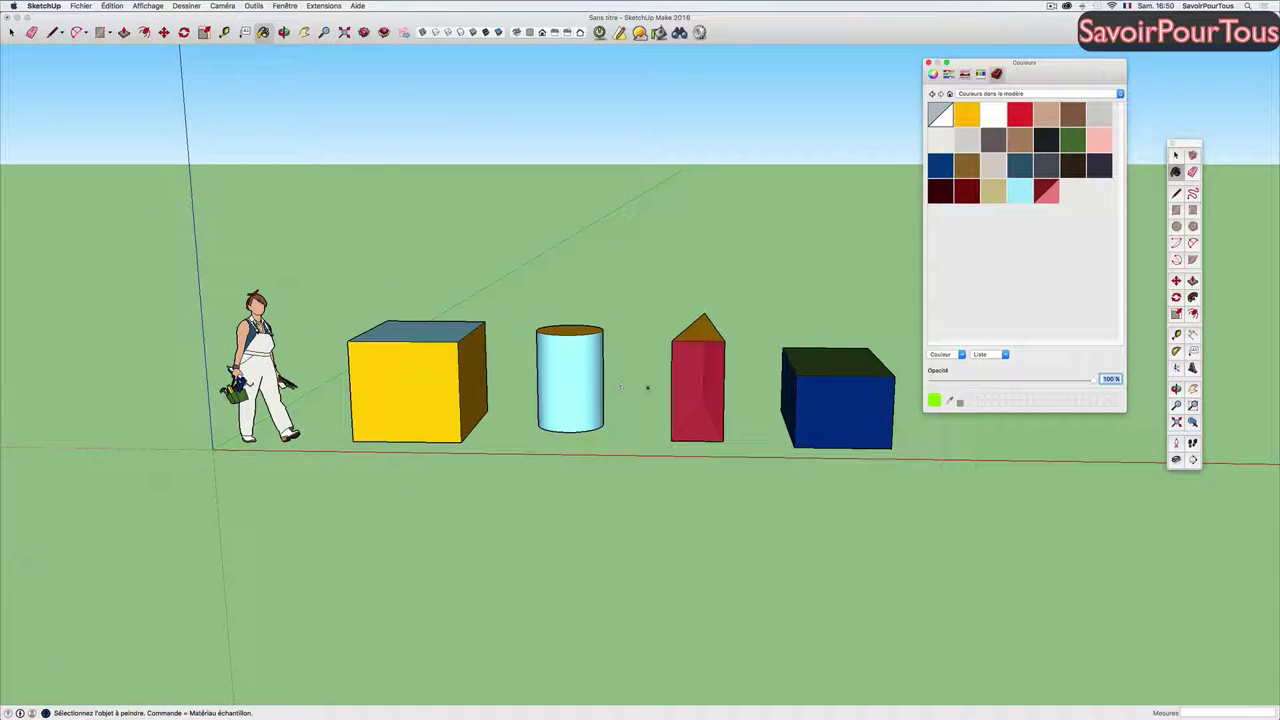
scroll(240, 330, up, 2)
scroll(240, 330, up, 2)
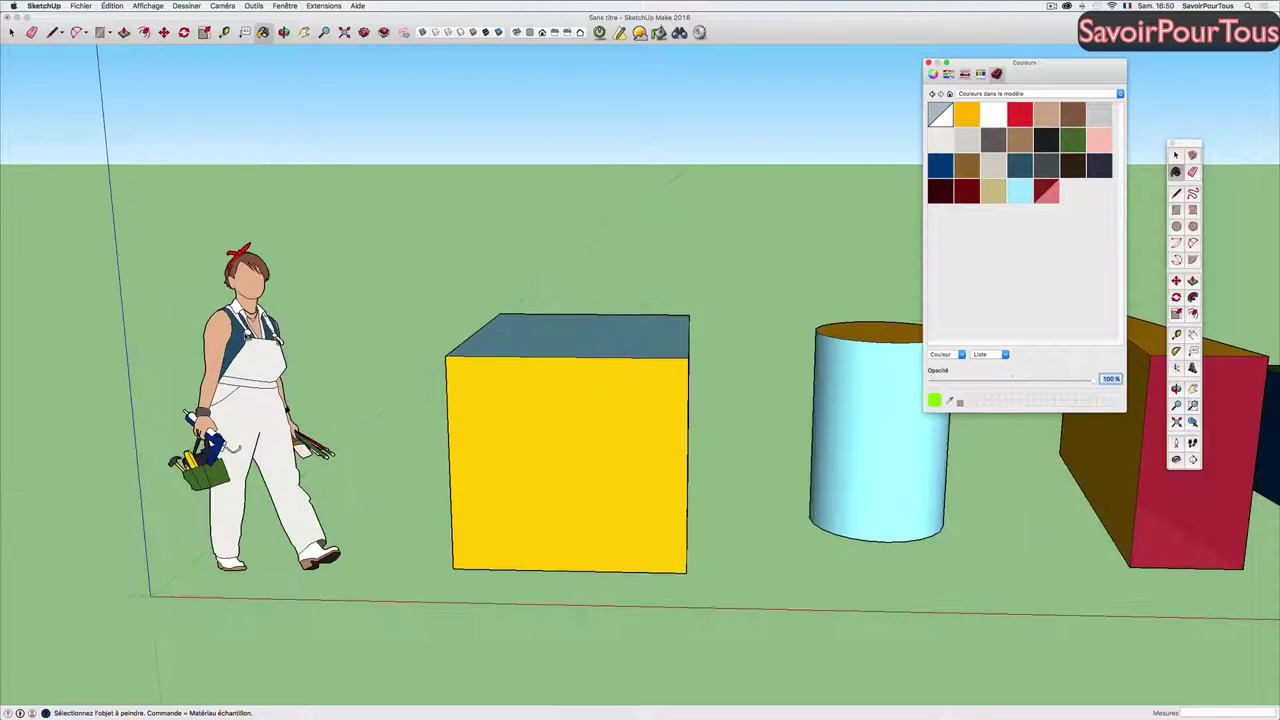
scroll(240, 330, up, 2)
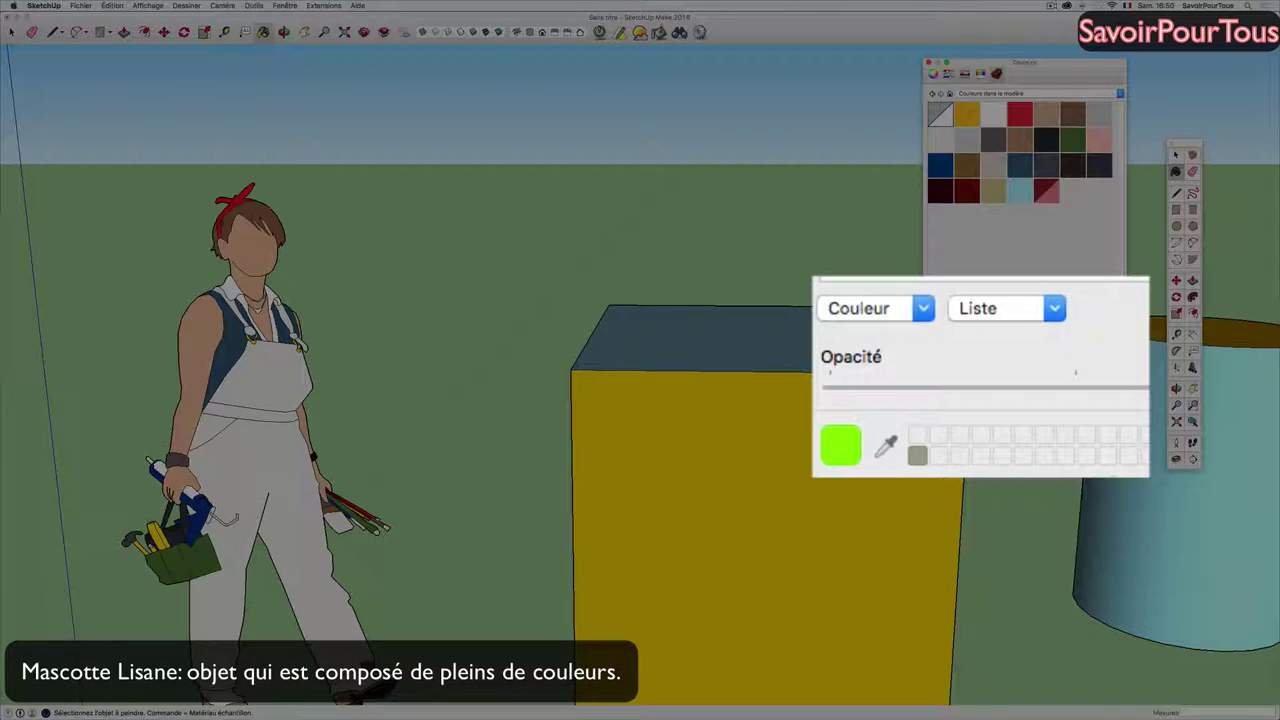
Step: Delete all model materials with Liste > Tout supprimer, then pick the Myrtille blue crayon
click(1057, 309)
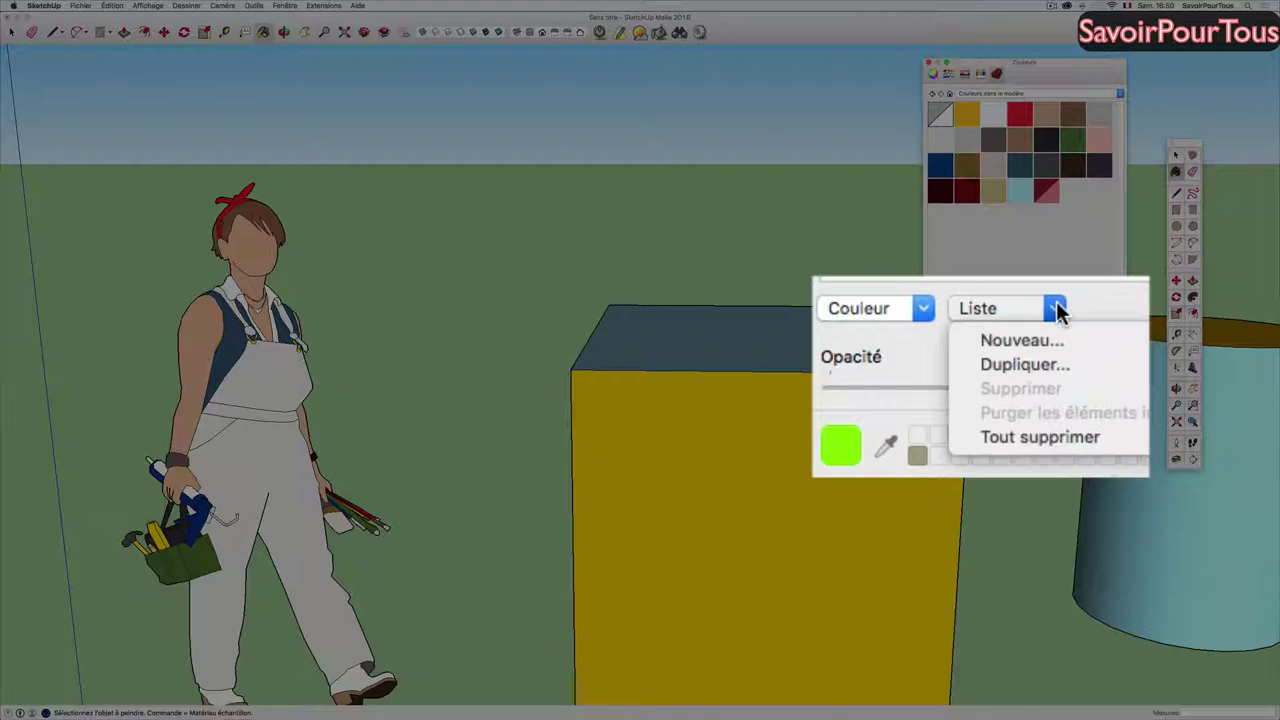
click(1053, 438)
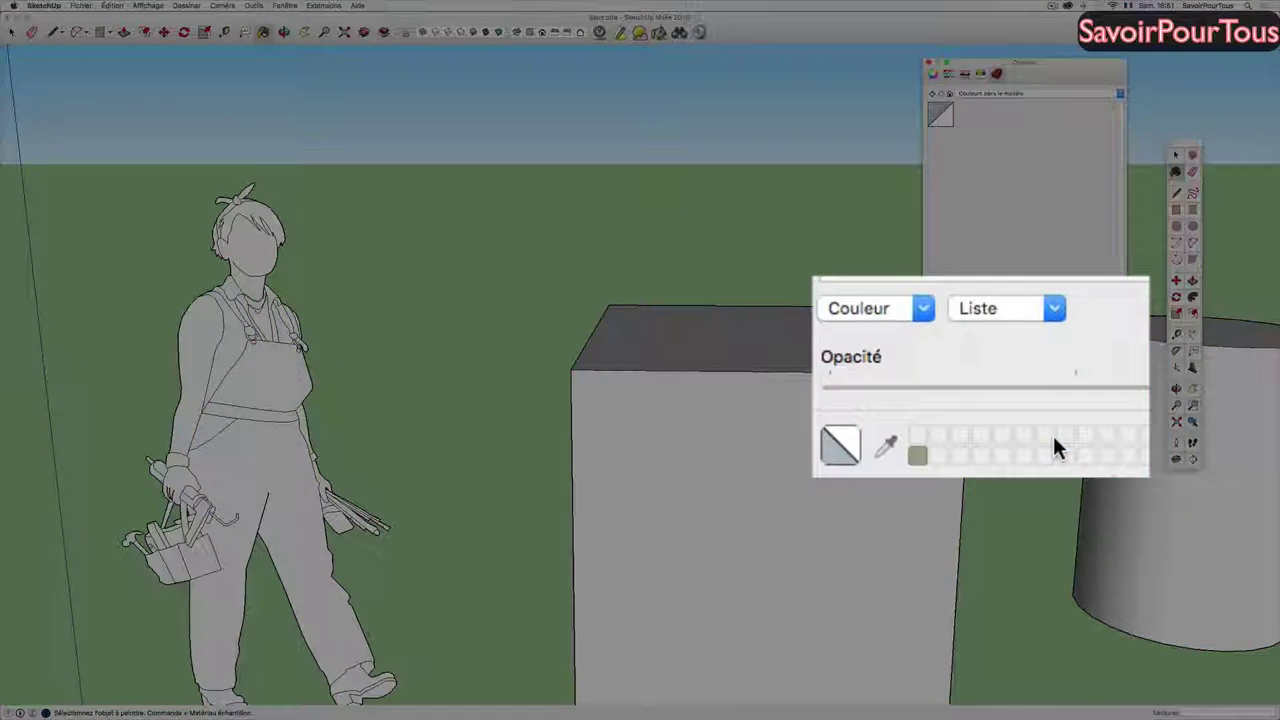
scroll(865, 171, down, 3)
scroll(865, 171, up, 2)
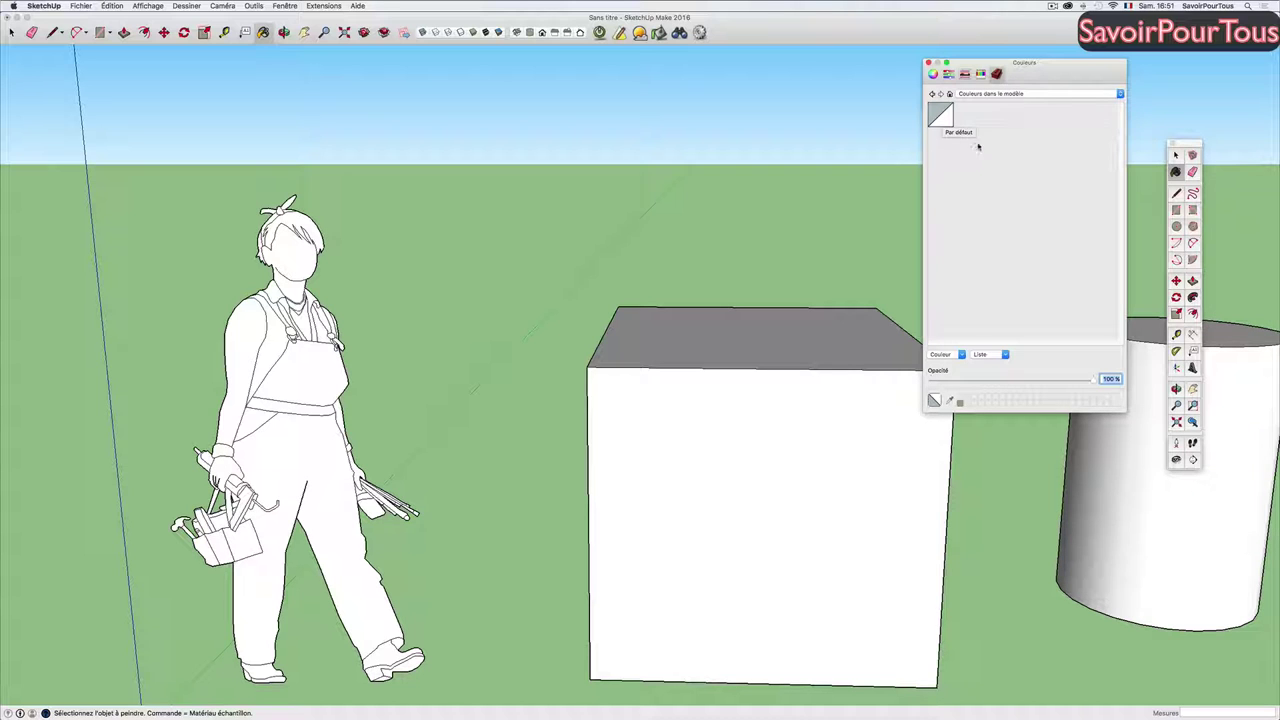
click(980, 74)
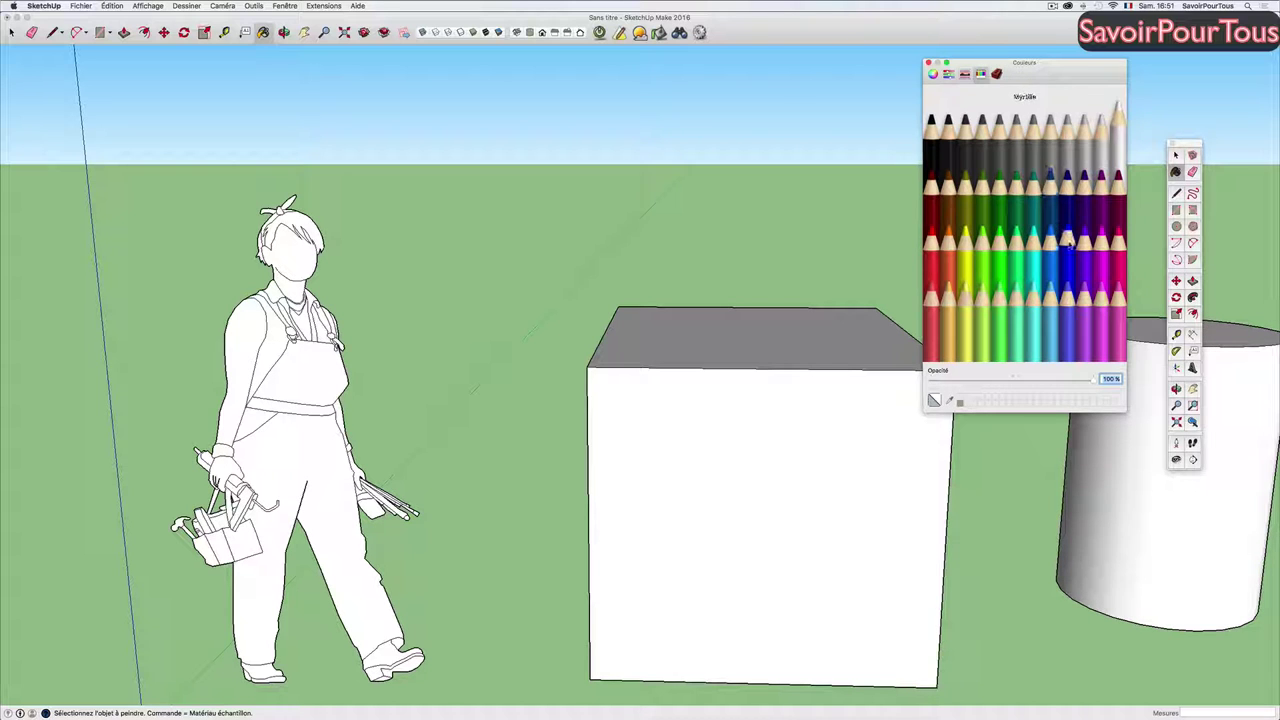
click(1065, 228)
Step: Paint the cube's front face Myrtille blue and open Matière1's edit settings
click(763, 424)
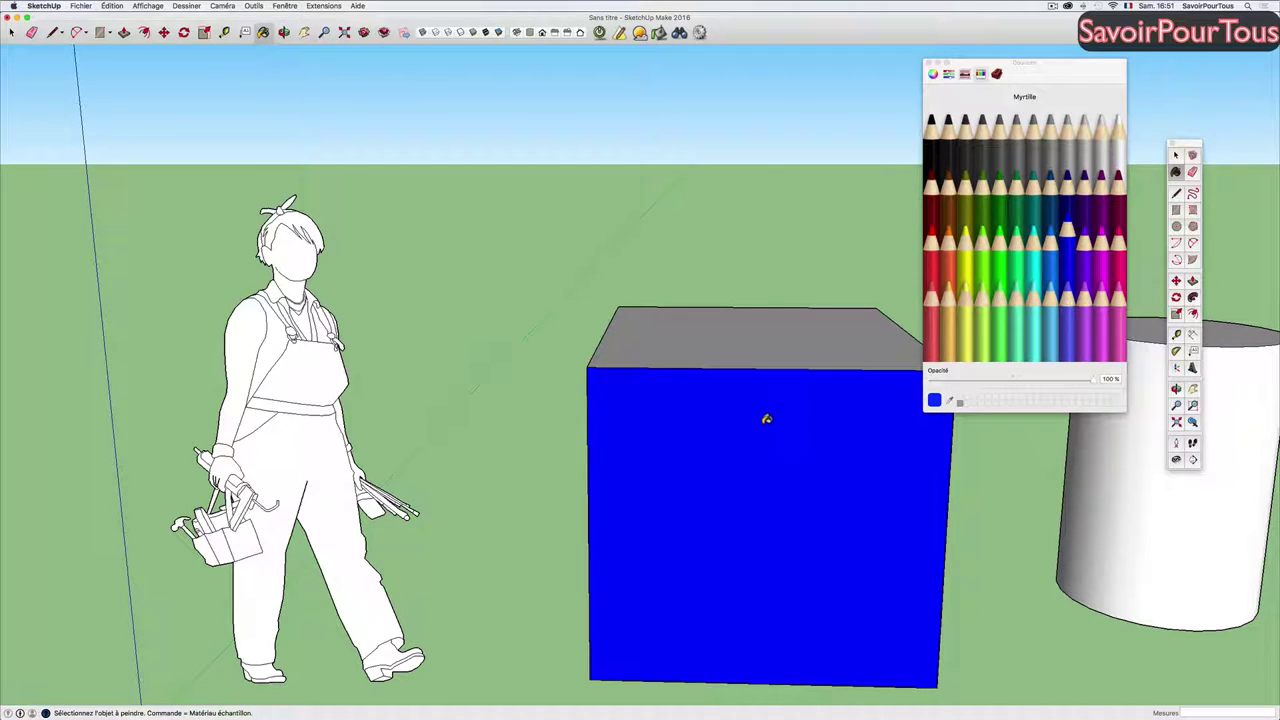
middle_drag(811, 363, 849, 297)
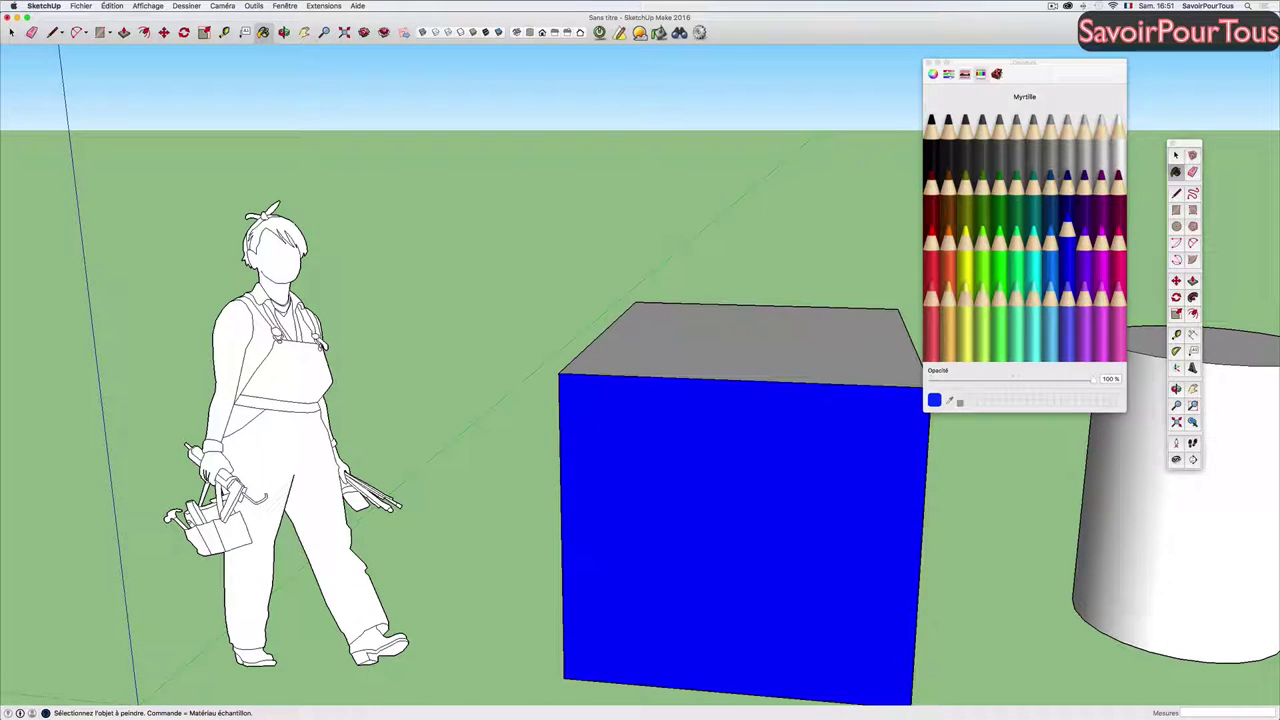
click(997, 74)
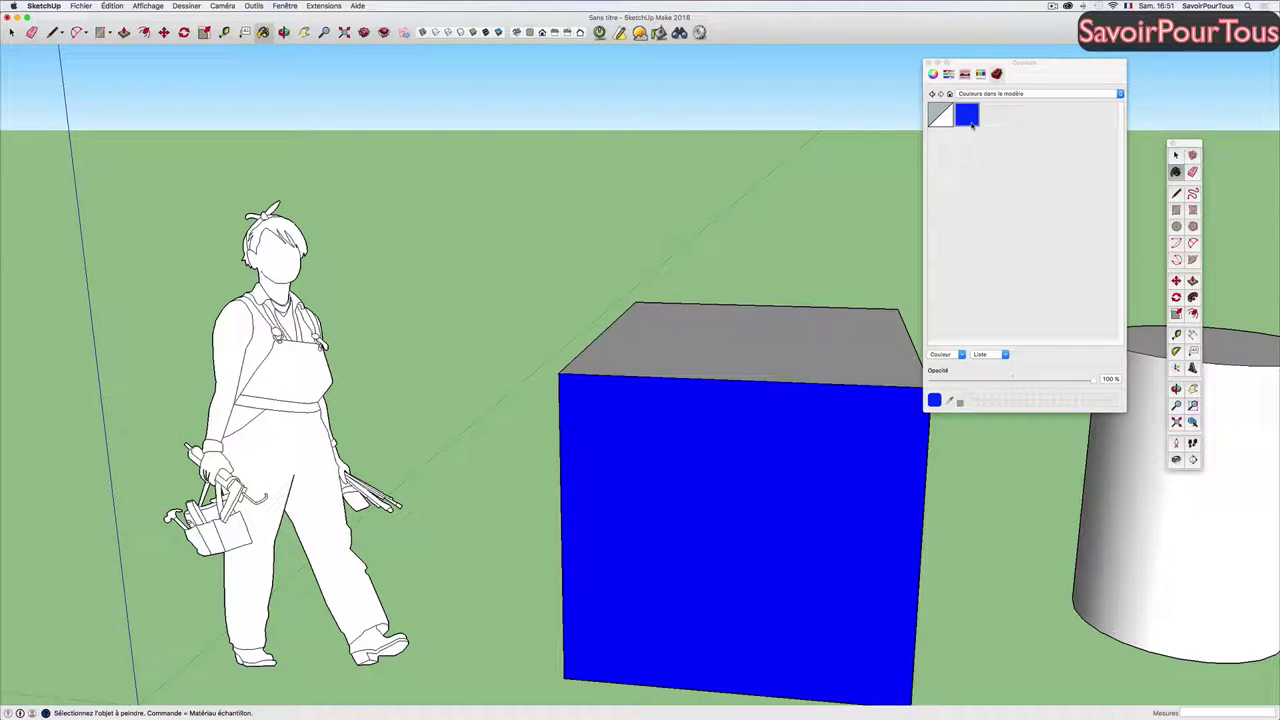
click(960, 355)
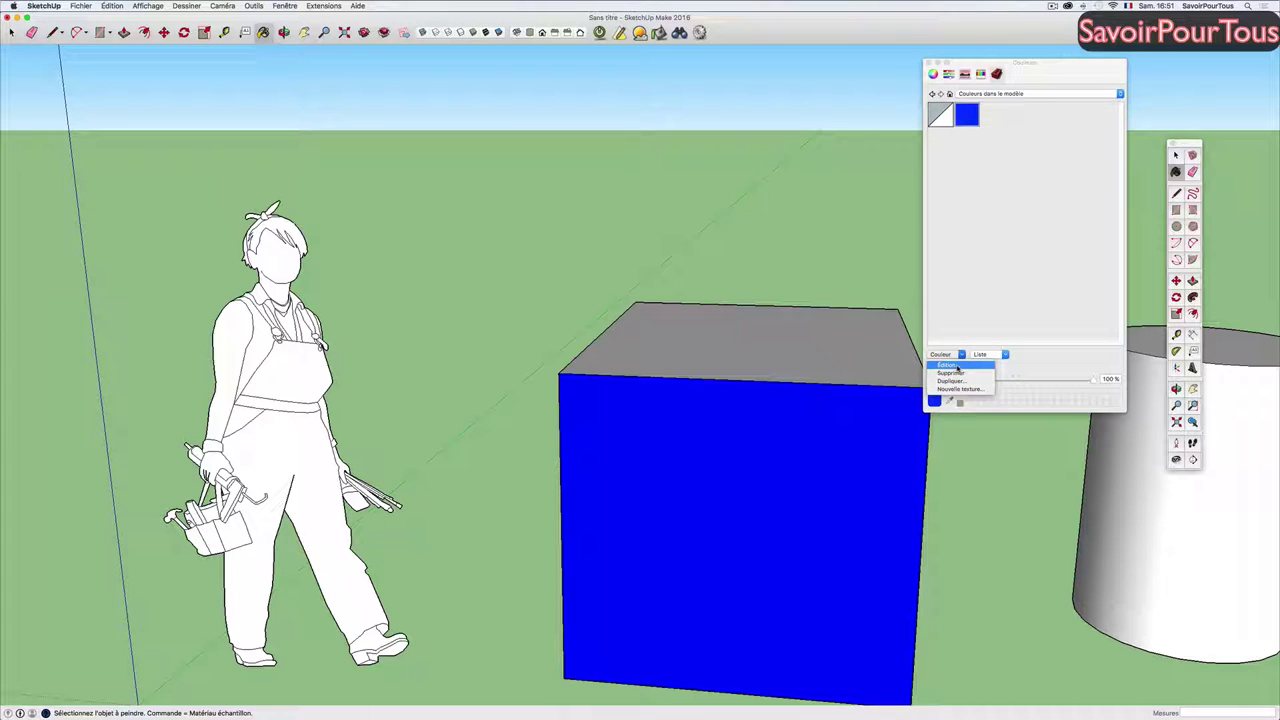
click(957, 367)
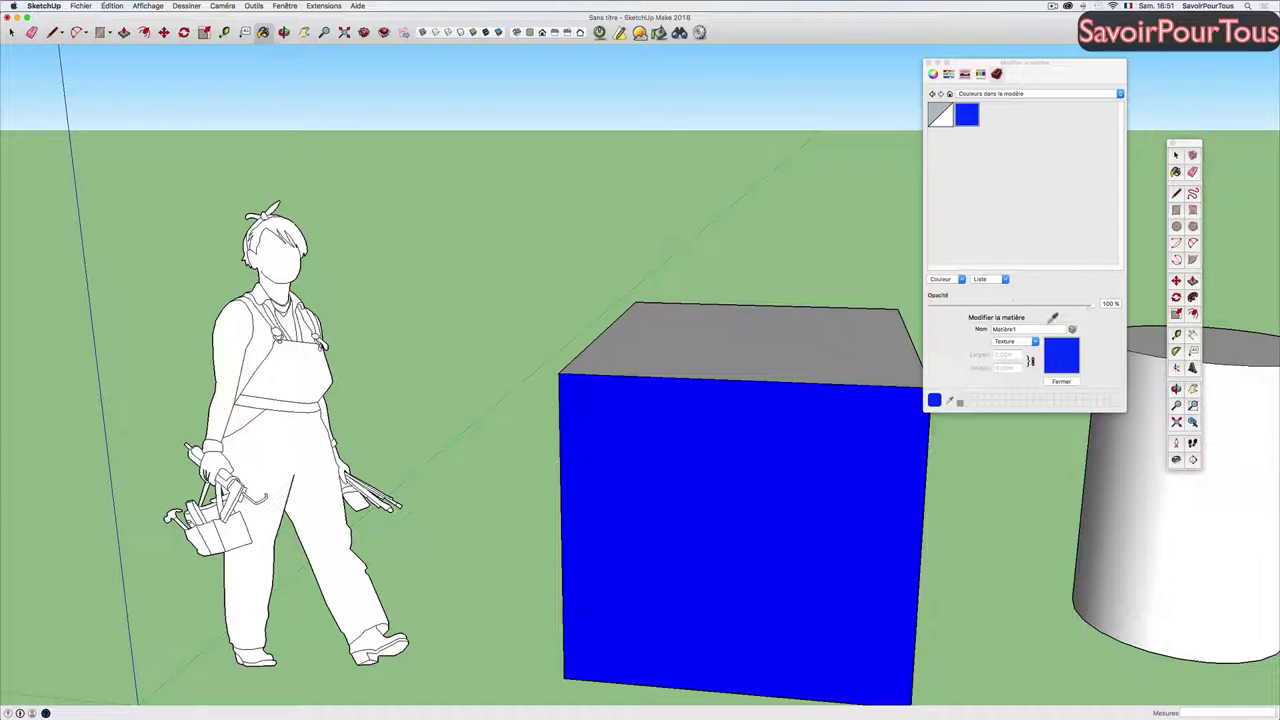
Step: Change Matière1 to the Écume bright green crayon at 100% opacity and close the editor
click(1025, 330)
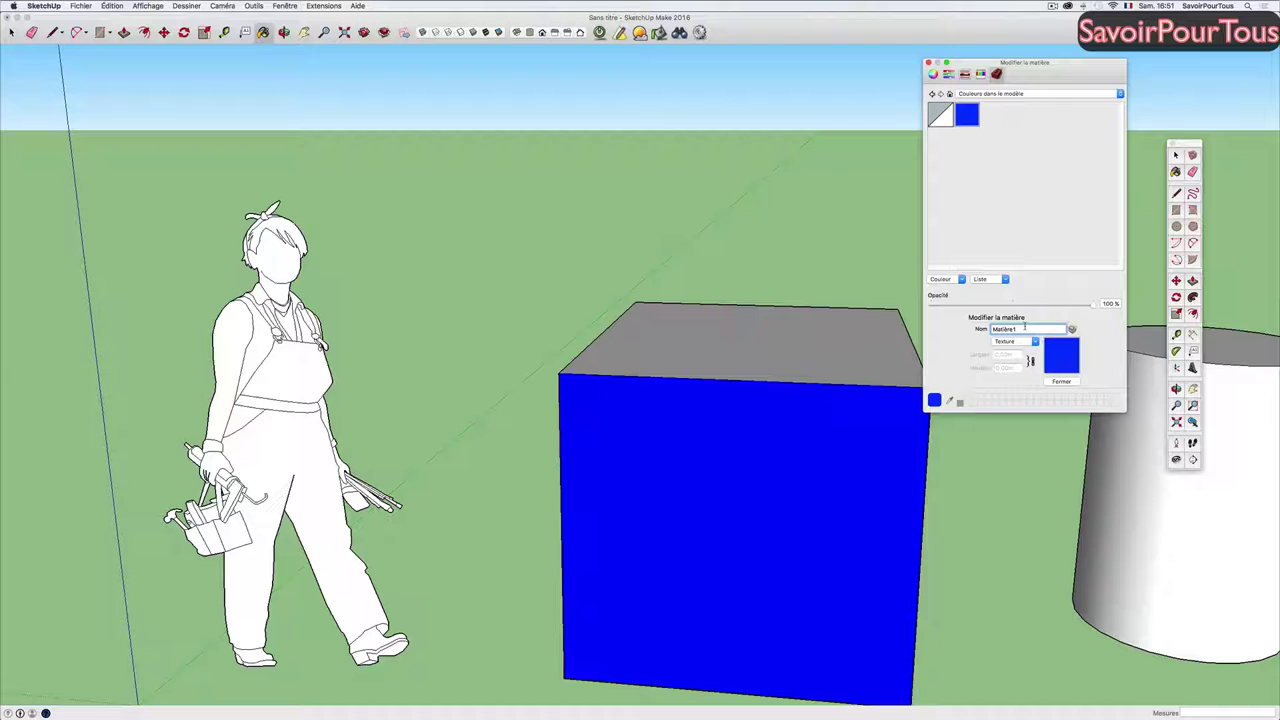
drag(1087, 306, 1031, 316)
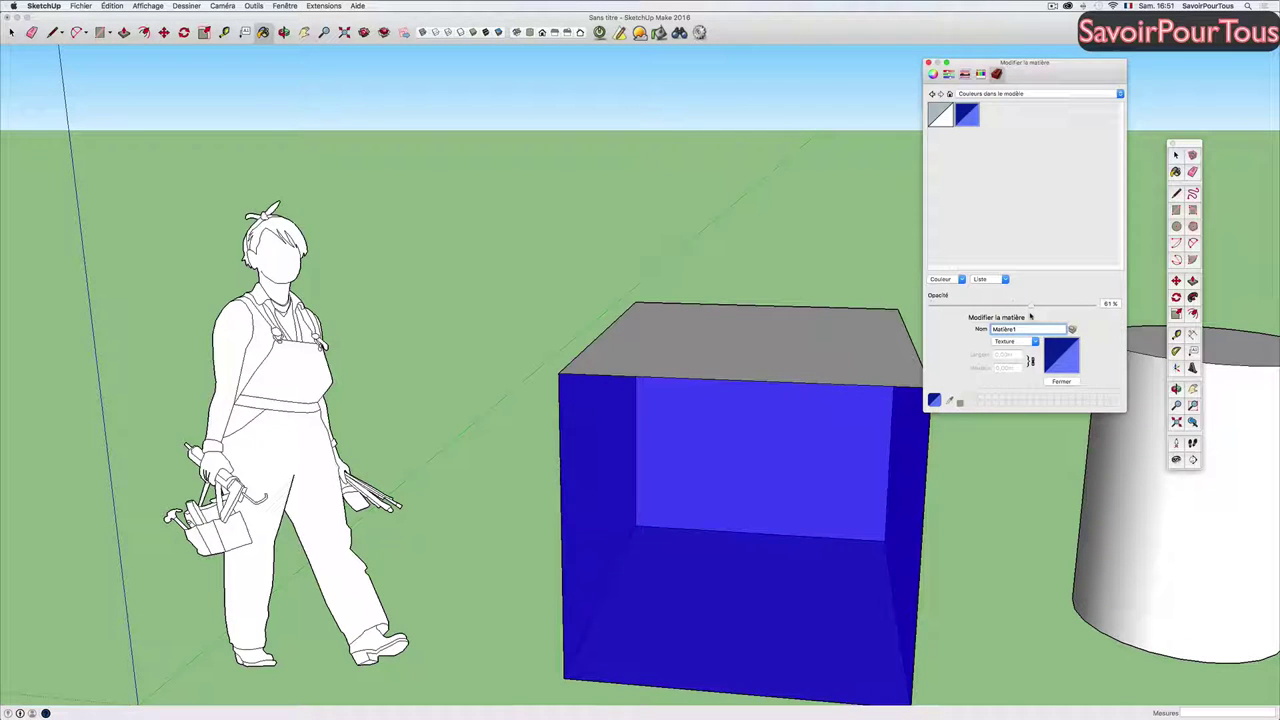
mouse_move(866, 331)
middle_down()
mouse_move(727, 326)
mouse_move(831, 343)
middle_up()
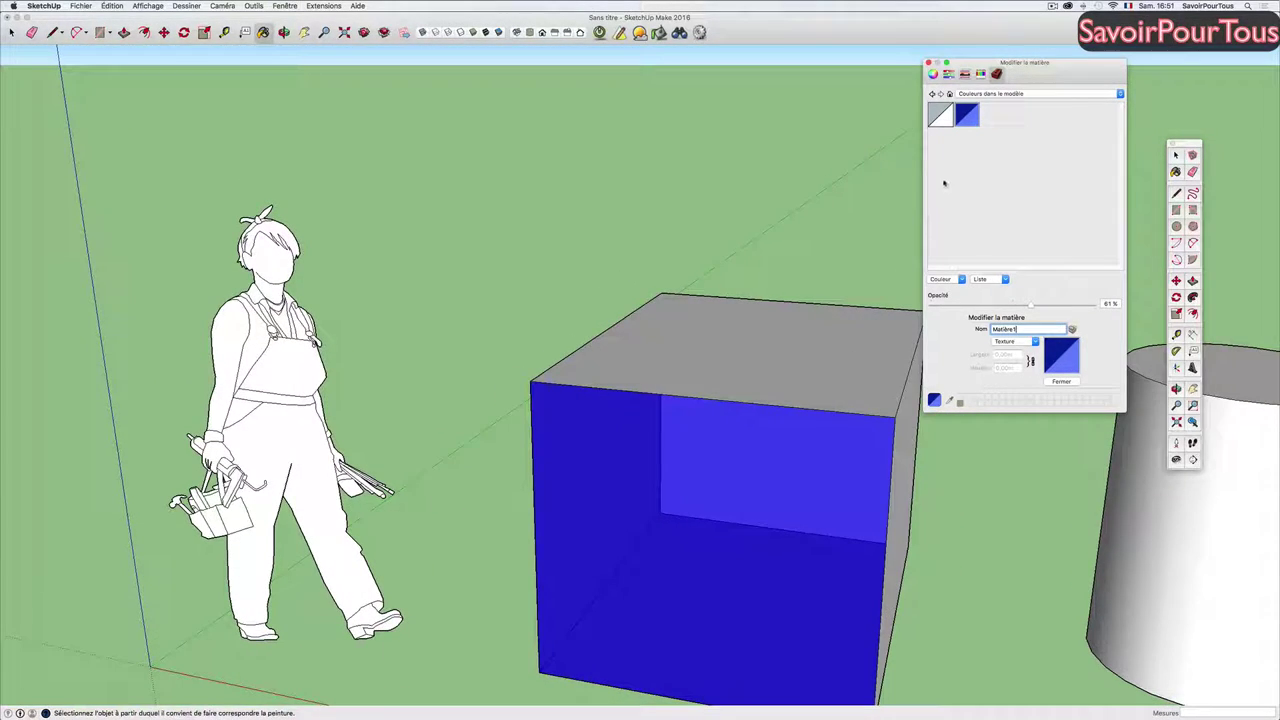
click(981, 74)
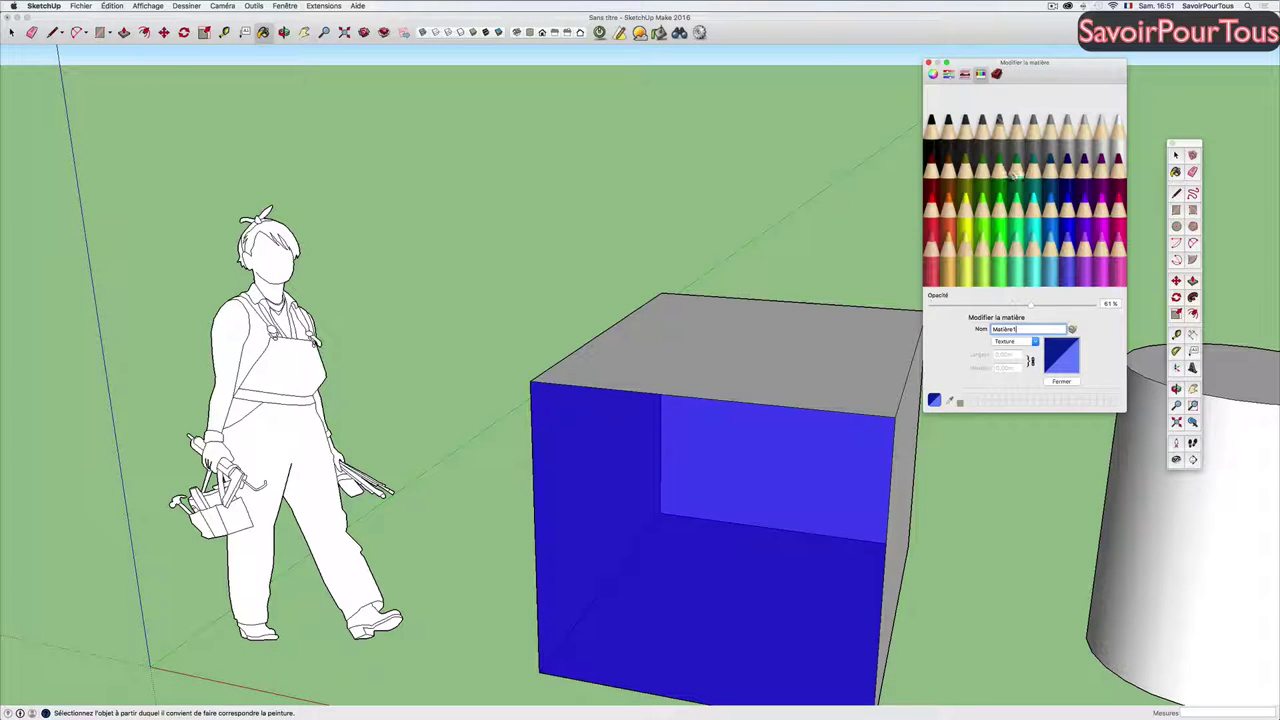
click(1016, 205)
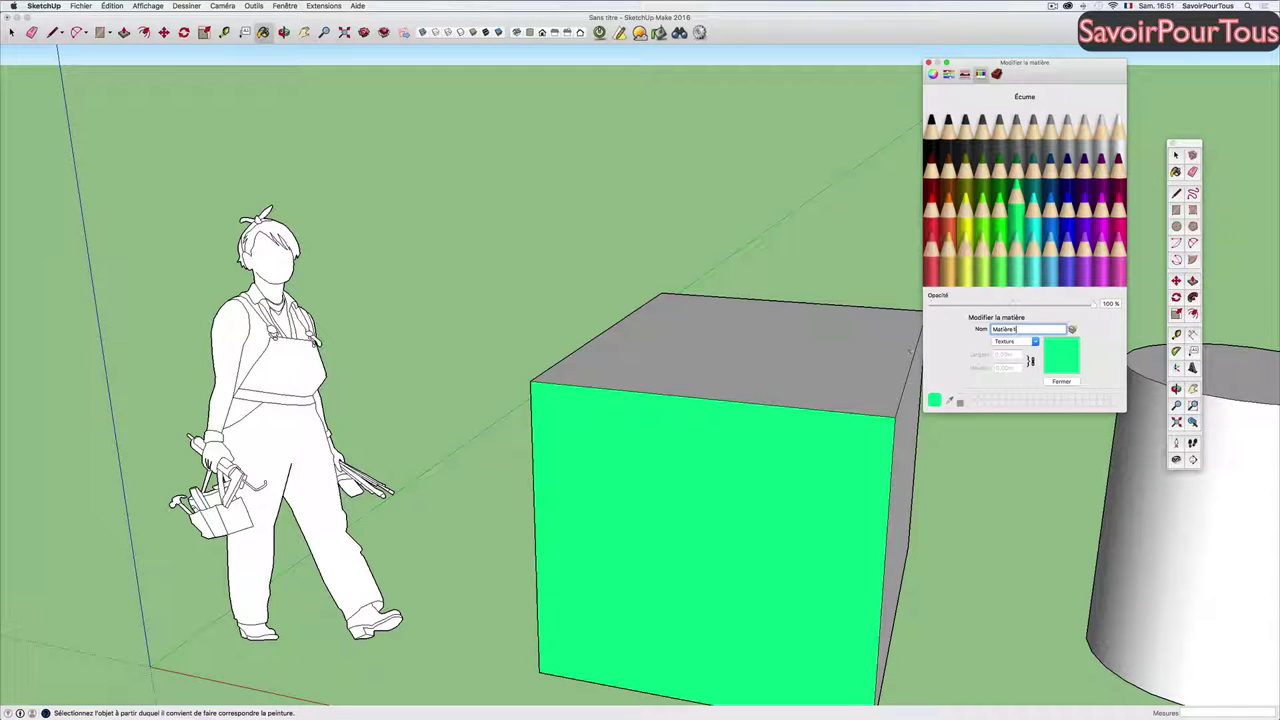
key(BackSpace)
click(1061, 381)
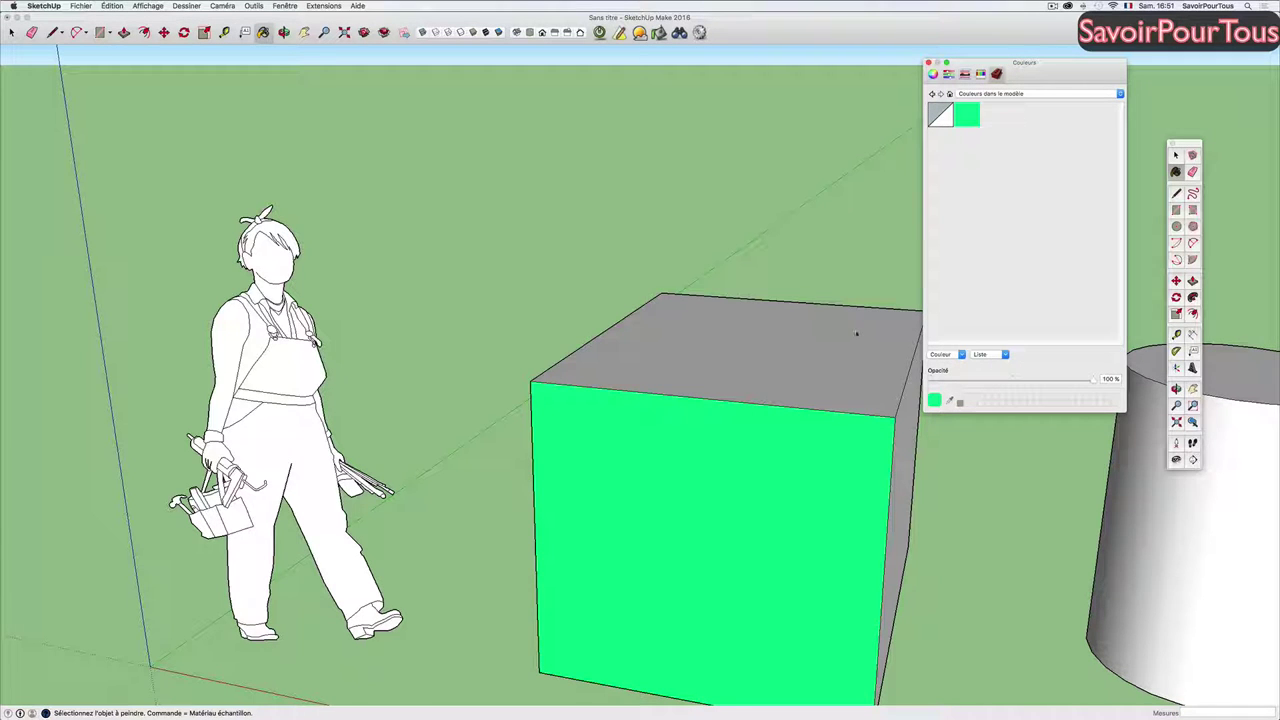
Step: Paint the cube's top face green and open the material collections list
click(774, 320)
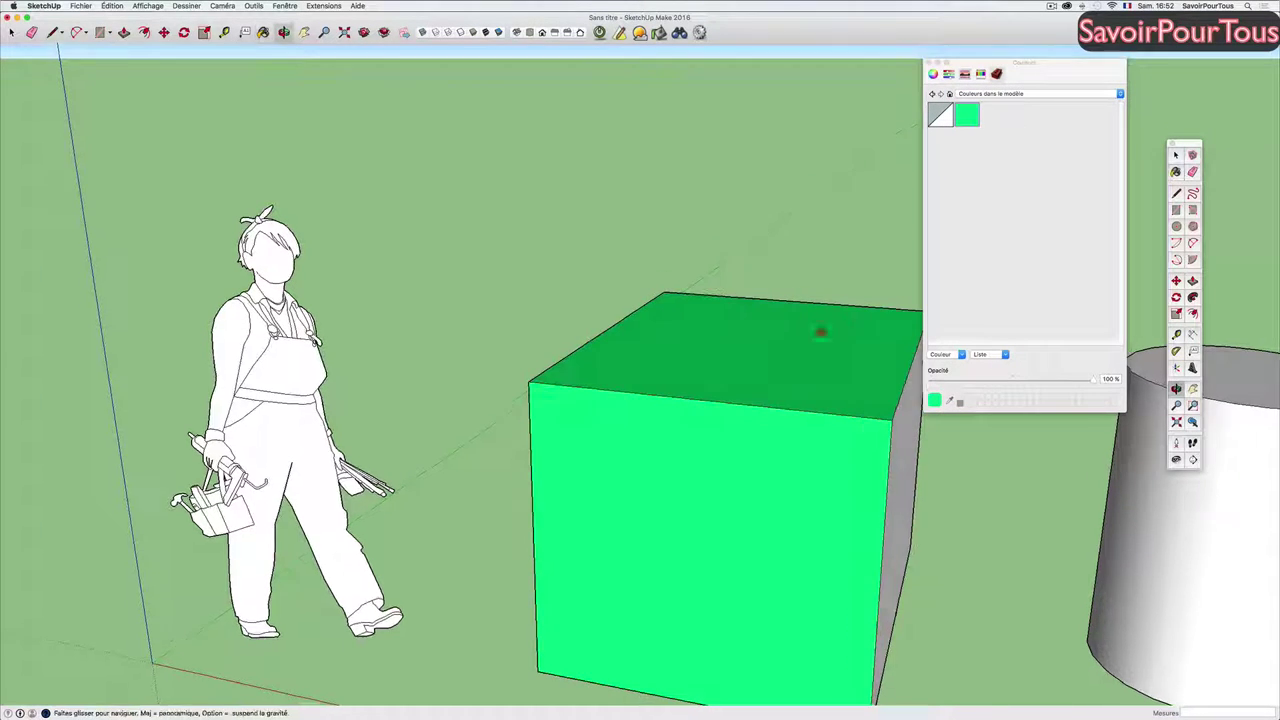
middle_drag(823, 331, 714, 354)
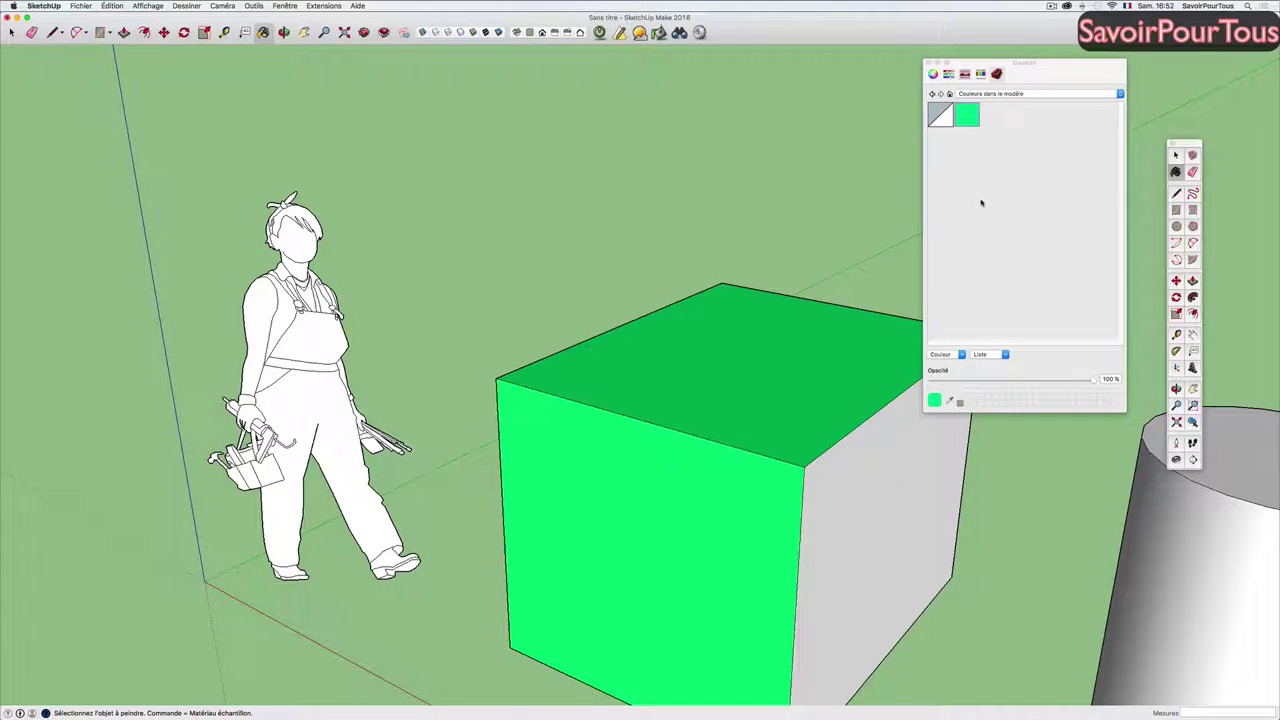
click(999, 94)
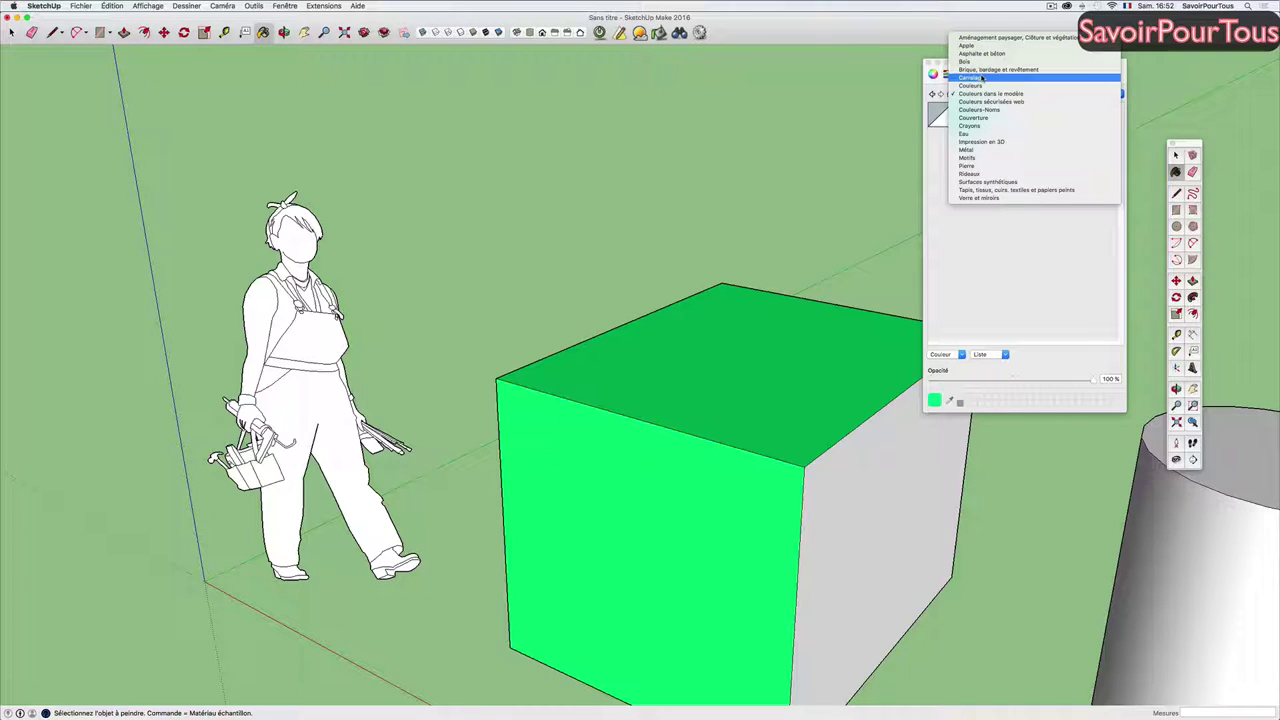
Step: Select a beige tile from the Carrelage collection and turn the view toward the box's white side
key(Escape)
click(983, 76)
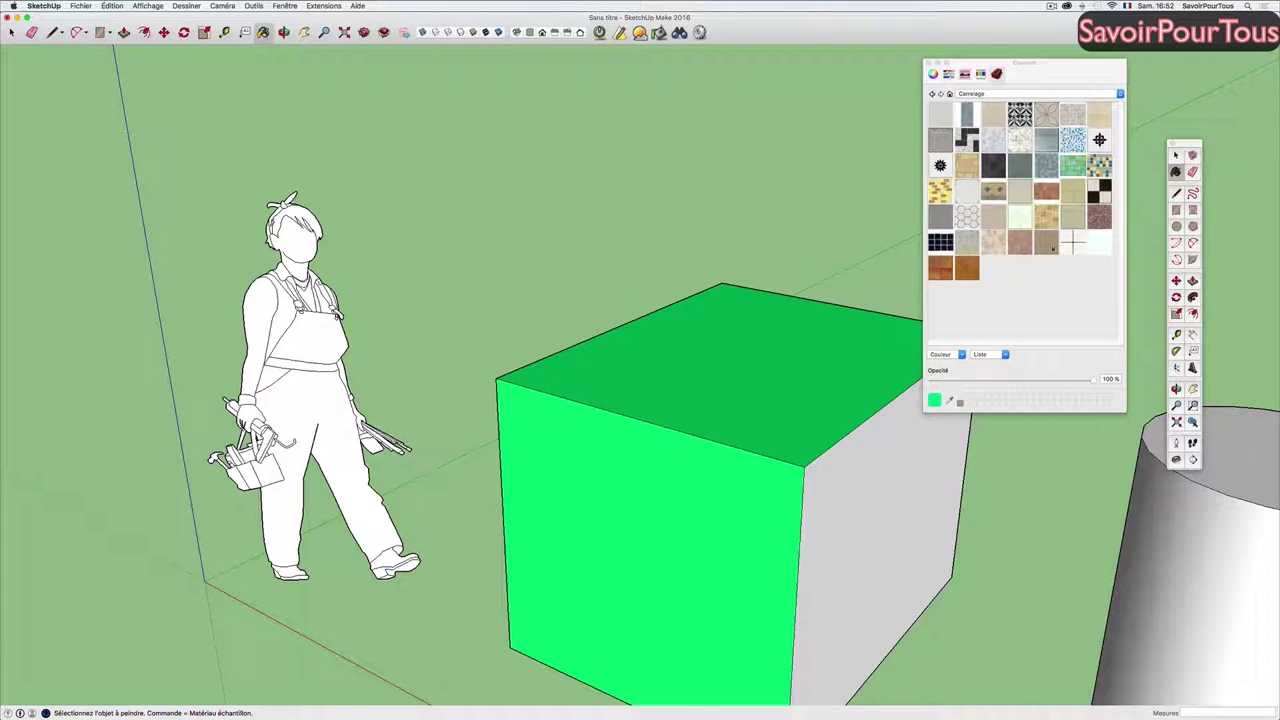
click(1048, 216)
middle_drag(866, 266, 738, 226)
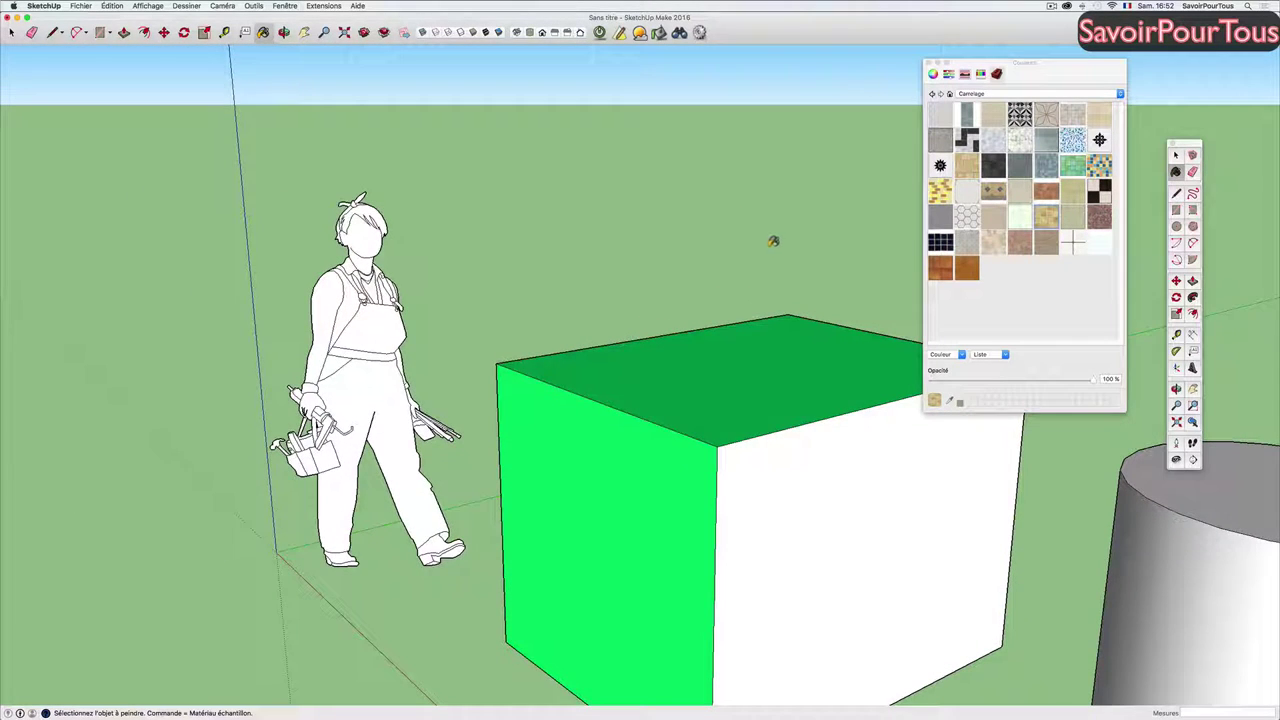
scroll(771, 240, down, 3)
scroll(820, 407, up, 2)
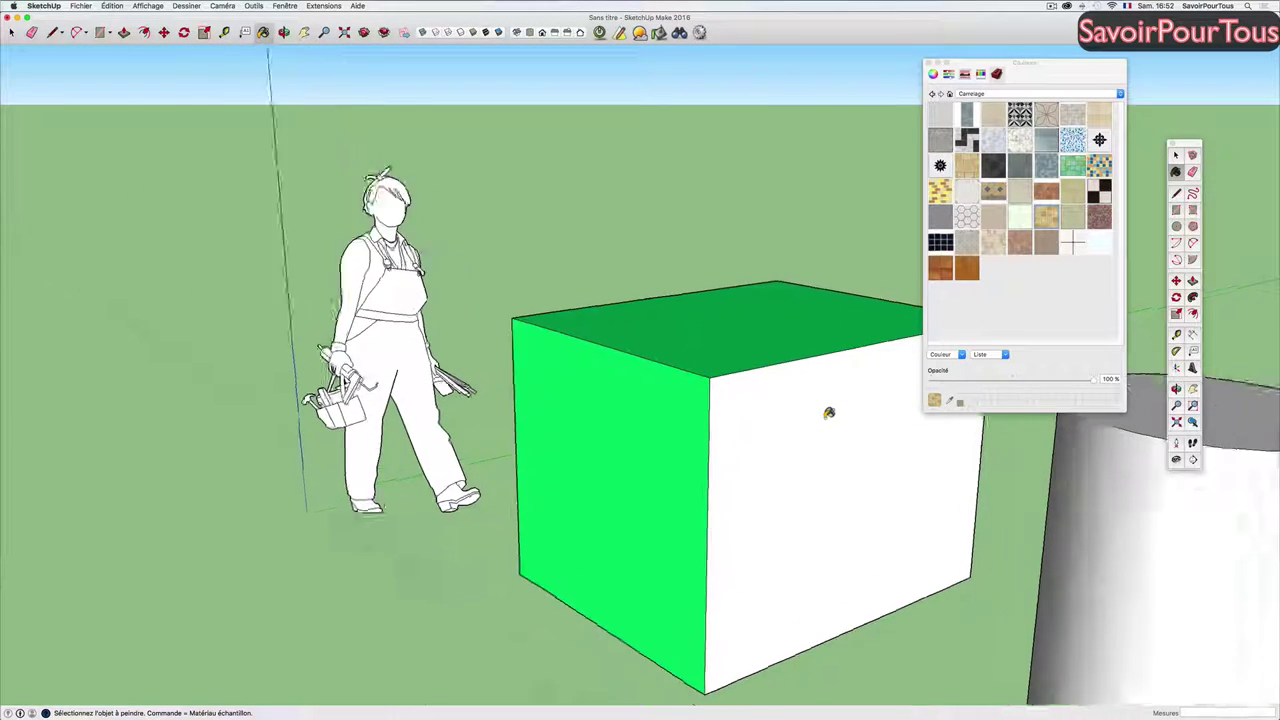
scroll(822, 407, up, 2)
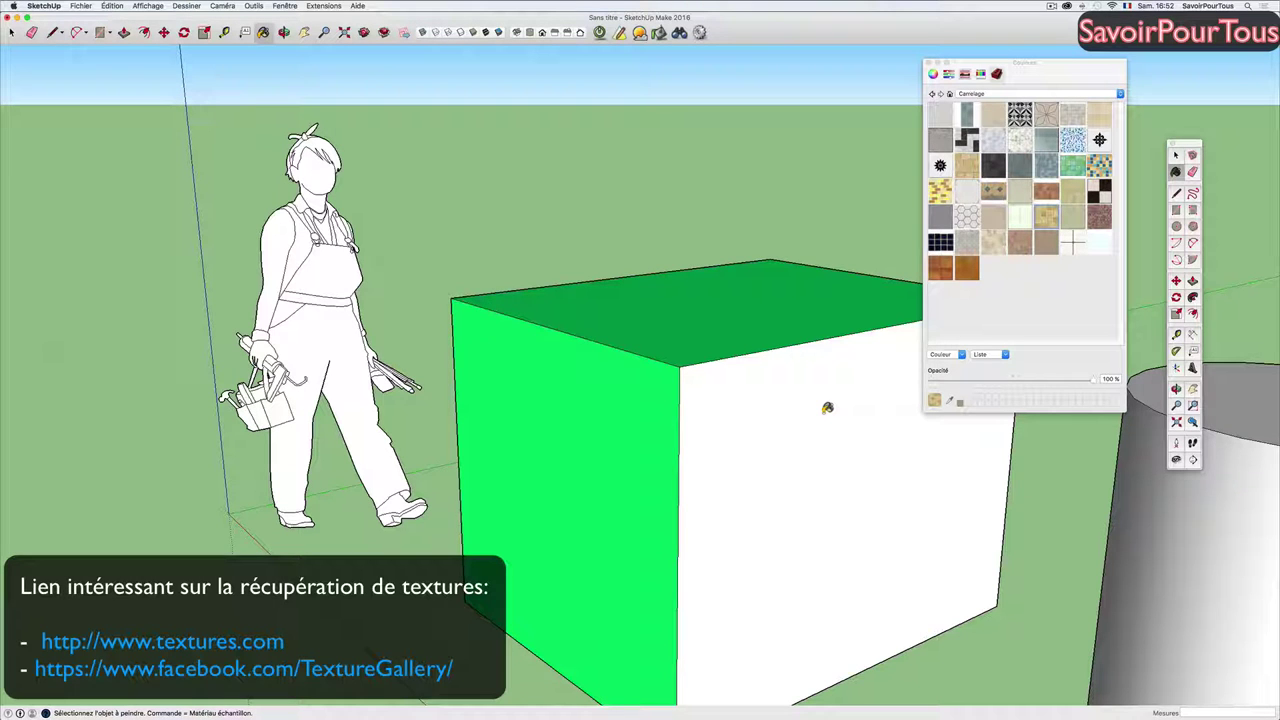
scroll(827, 408, up, 2)
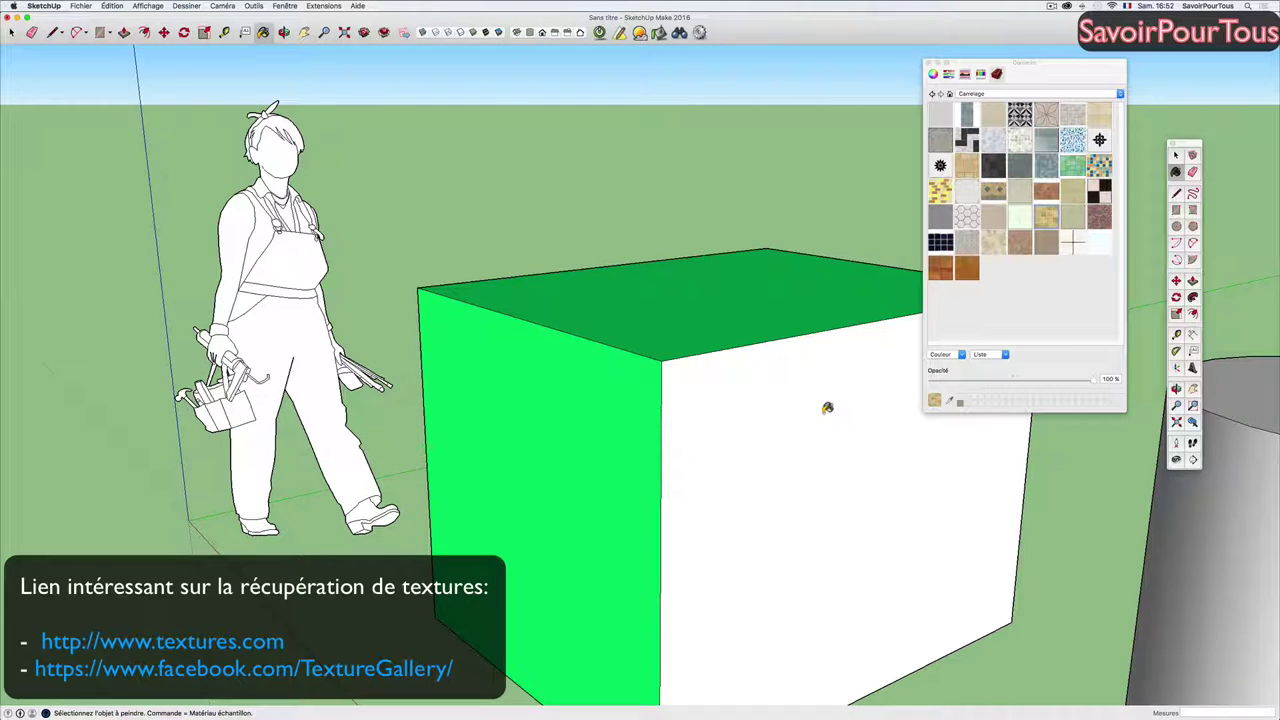
scroll(827, 408, down, 2)
scroll(827, 408, up, 2)
scroll(827, 408, up, 1)
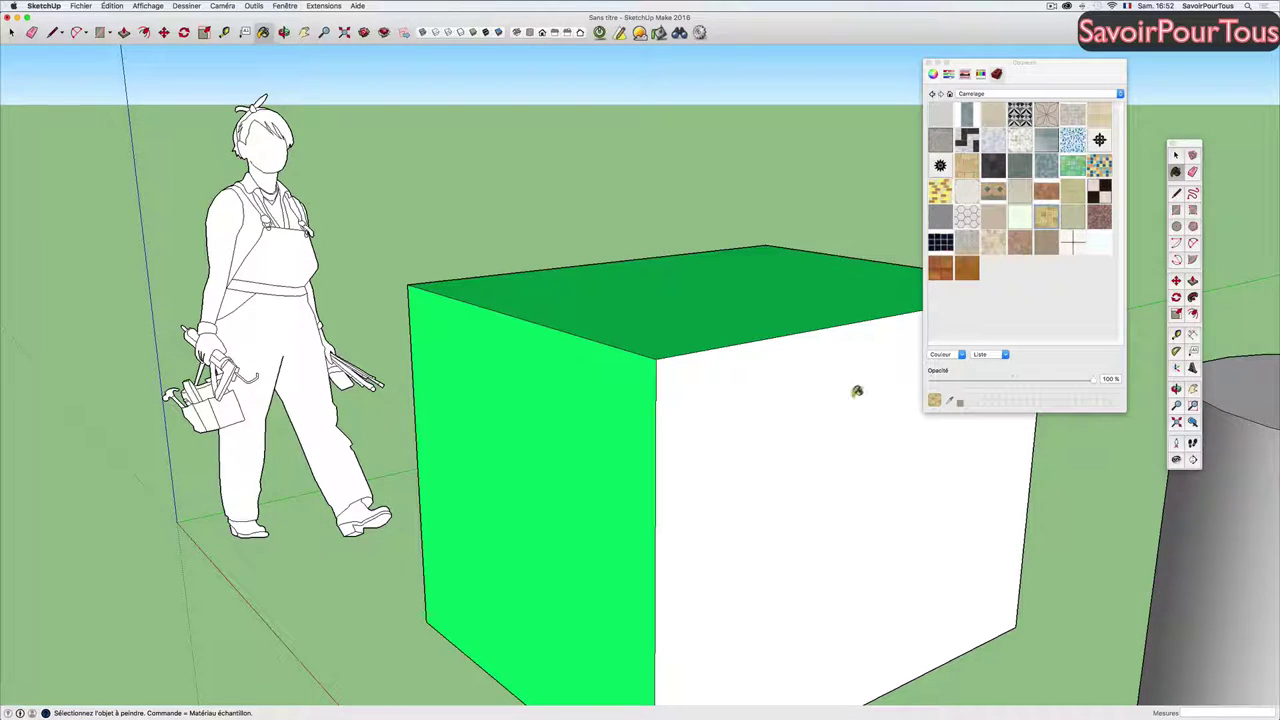
Step: Paint the box's white side with the beige tiles and select that tiled face
click(849, 384)
middle_drag(849, 384, 829, 395)
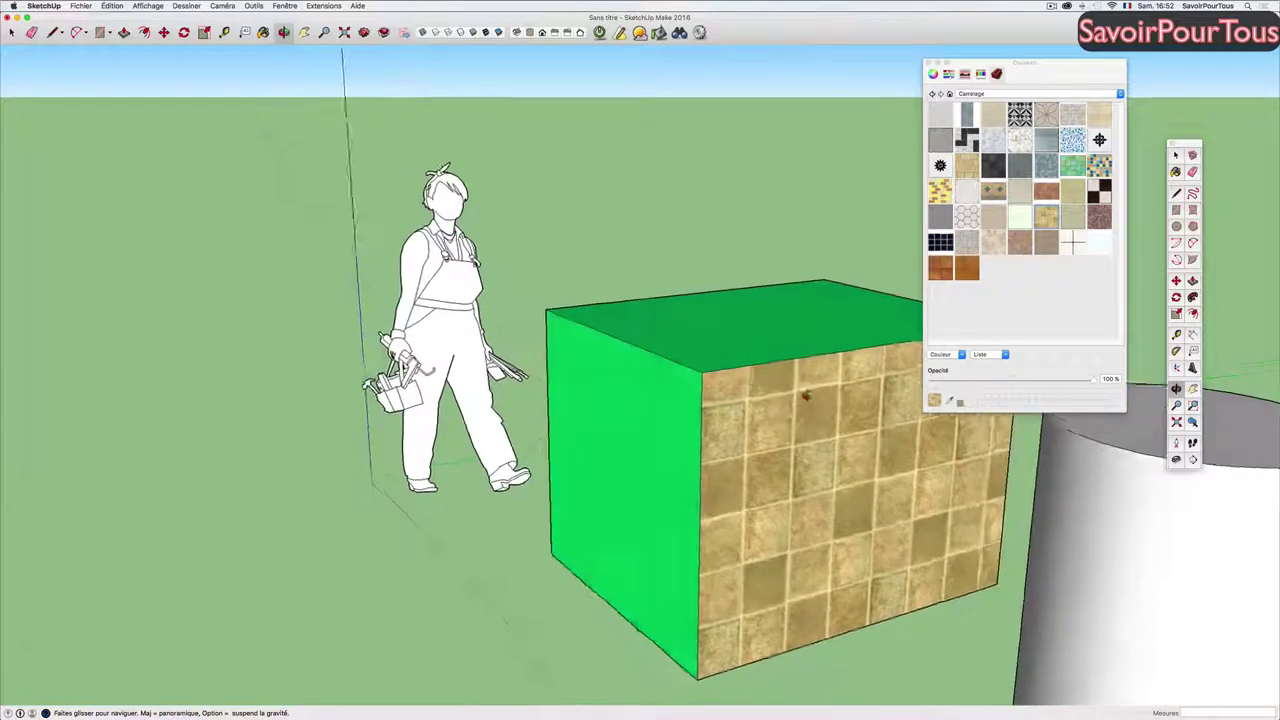
scroll(829, 395, up, 3)
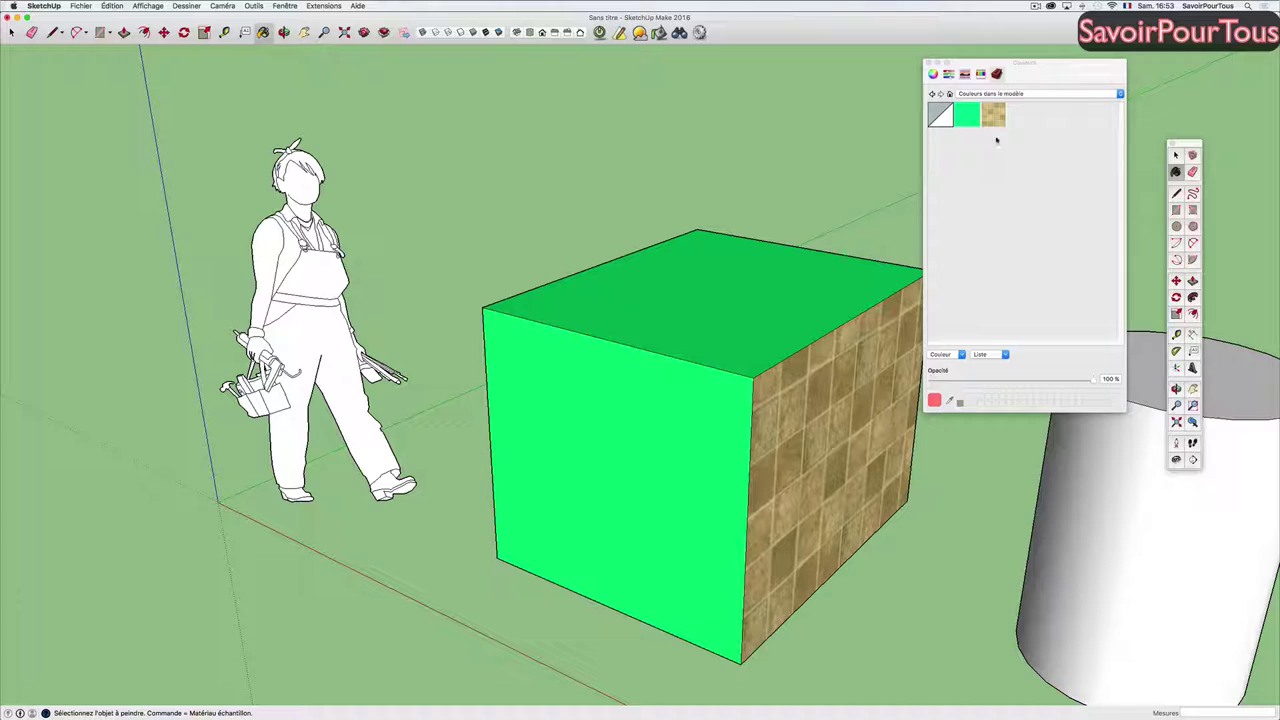
mouse_move(863, 462)
middle_down()
mouse_move(684, 376)
mouse_move(783, 436)
middle_up()
key(b)
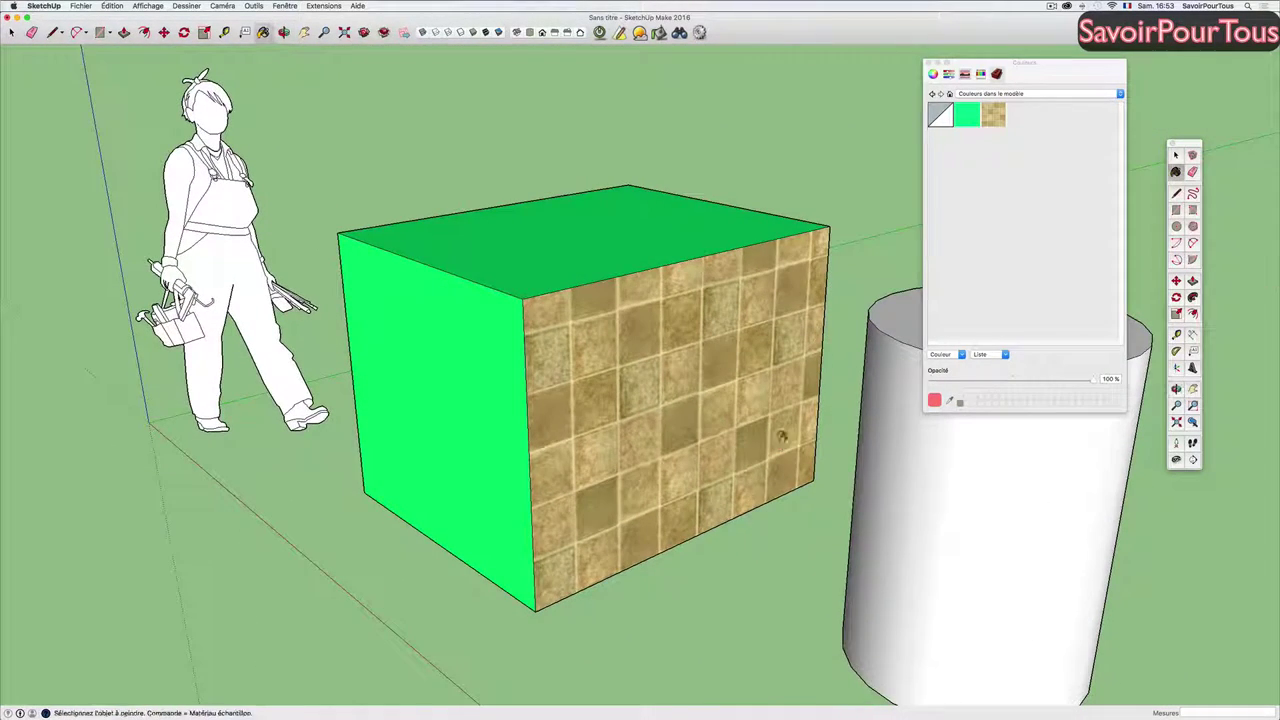
key(space)
click(668, 343)
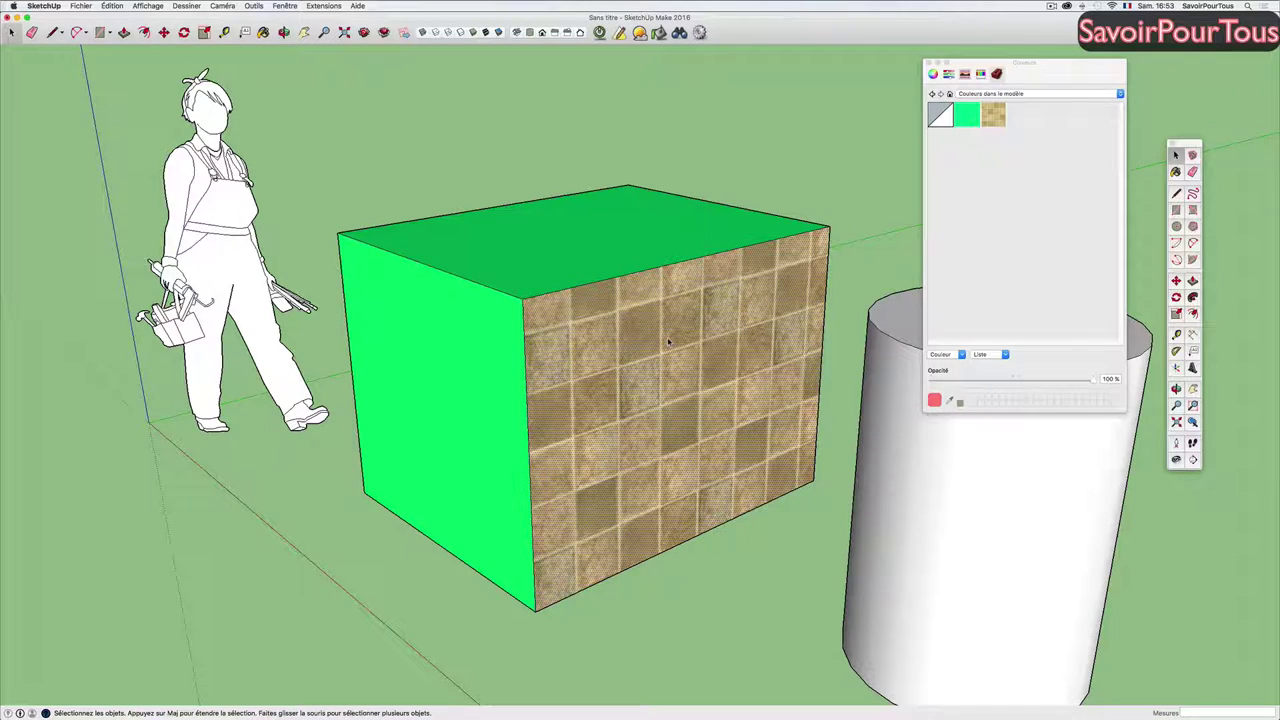
Step: Enter Texture > Position on the tiled face with Punaises fixes enabled
right_click(668, 343)
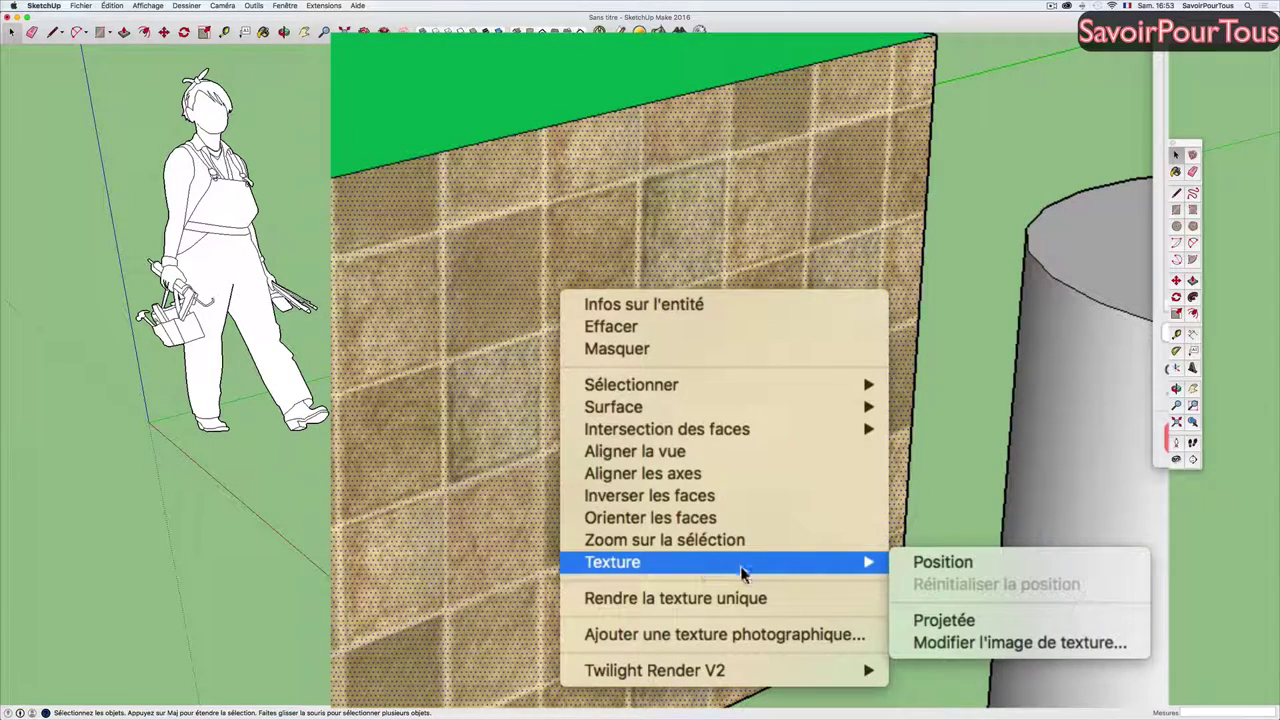
click(925, 565)
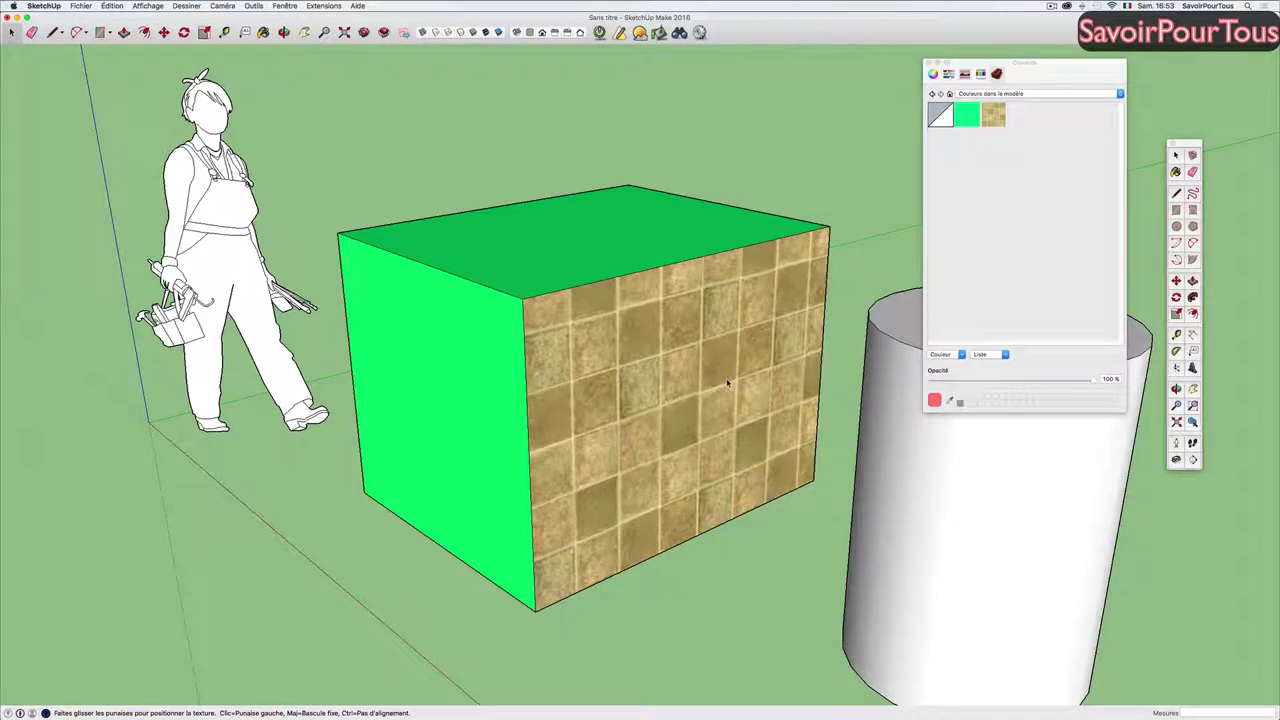
right_click(658, 323)
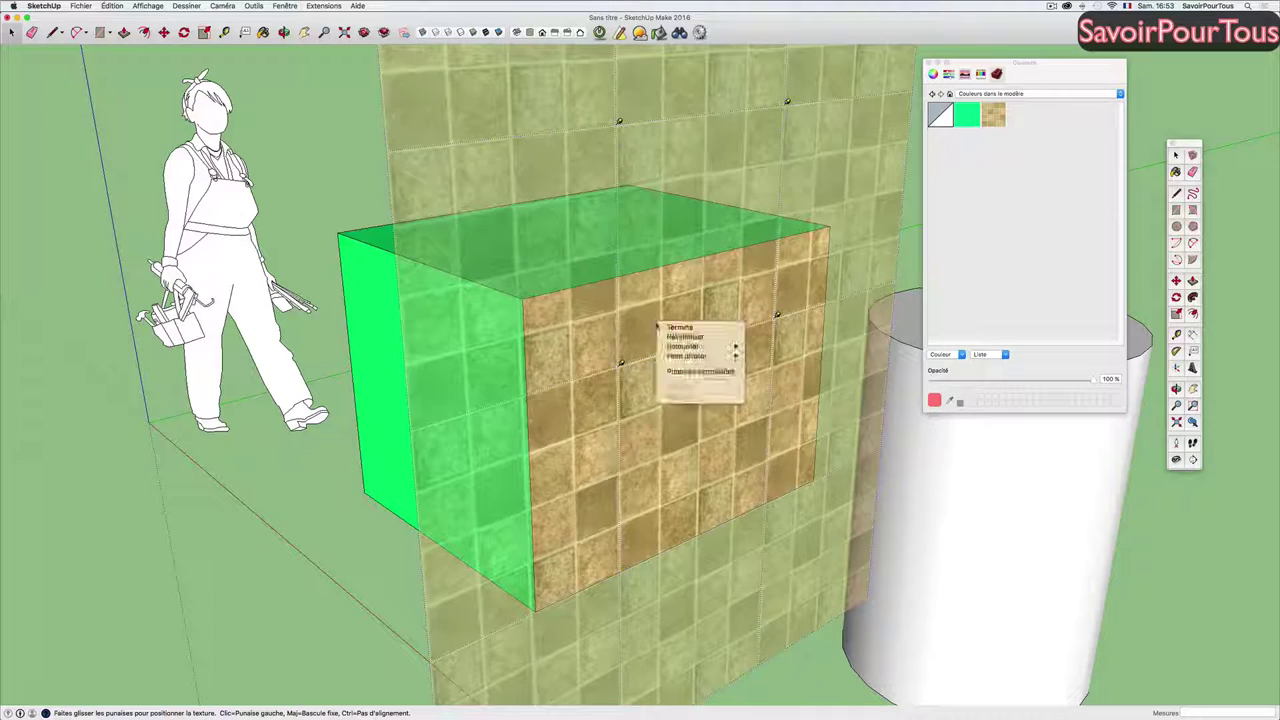
click(693, 372)
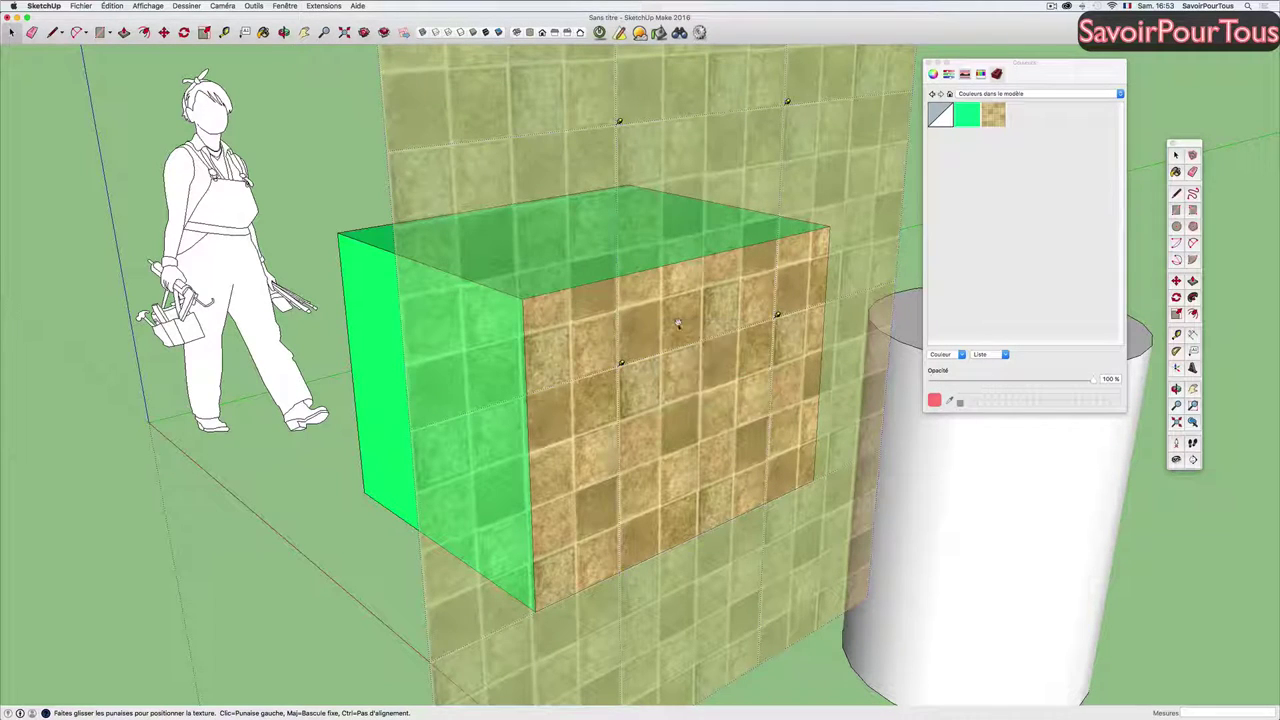
scroll(667, 190, down, 3)
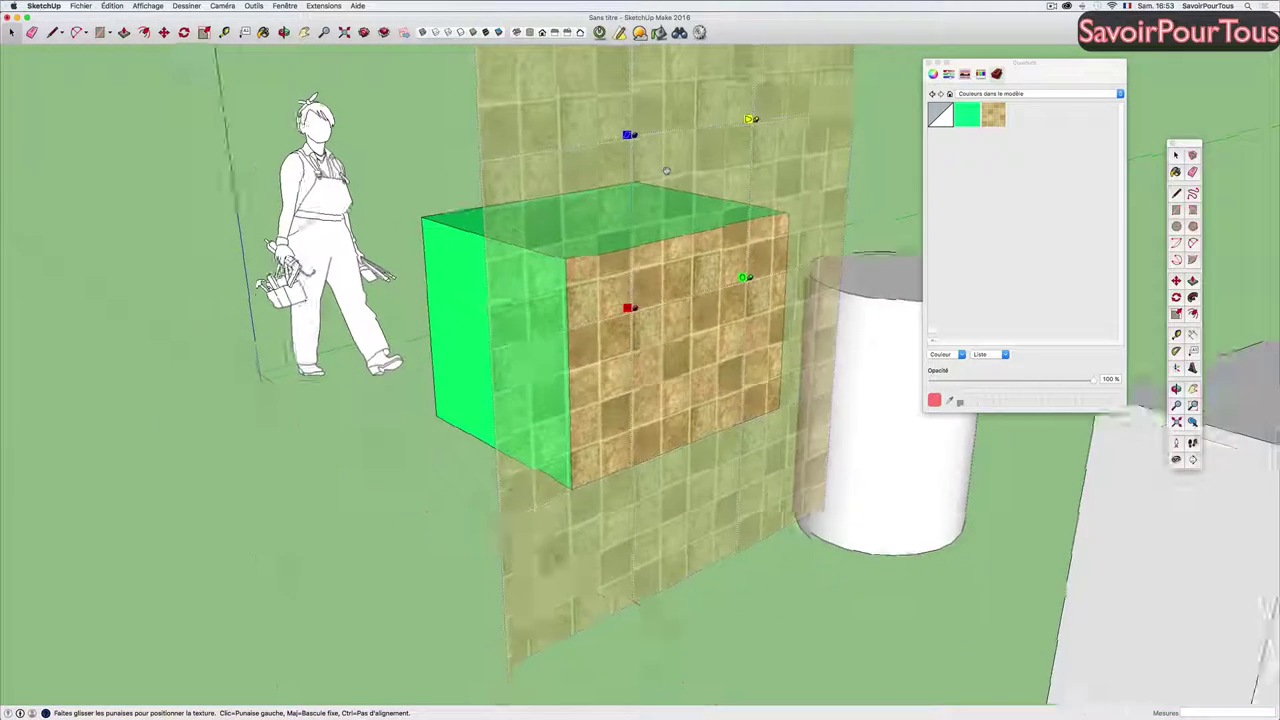
scroll(675, 240, up, 4)
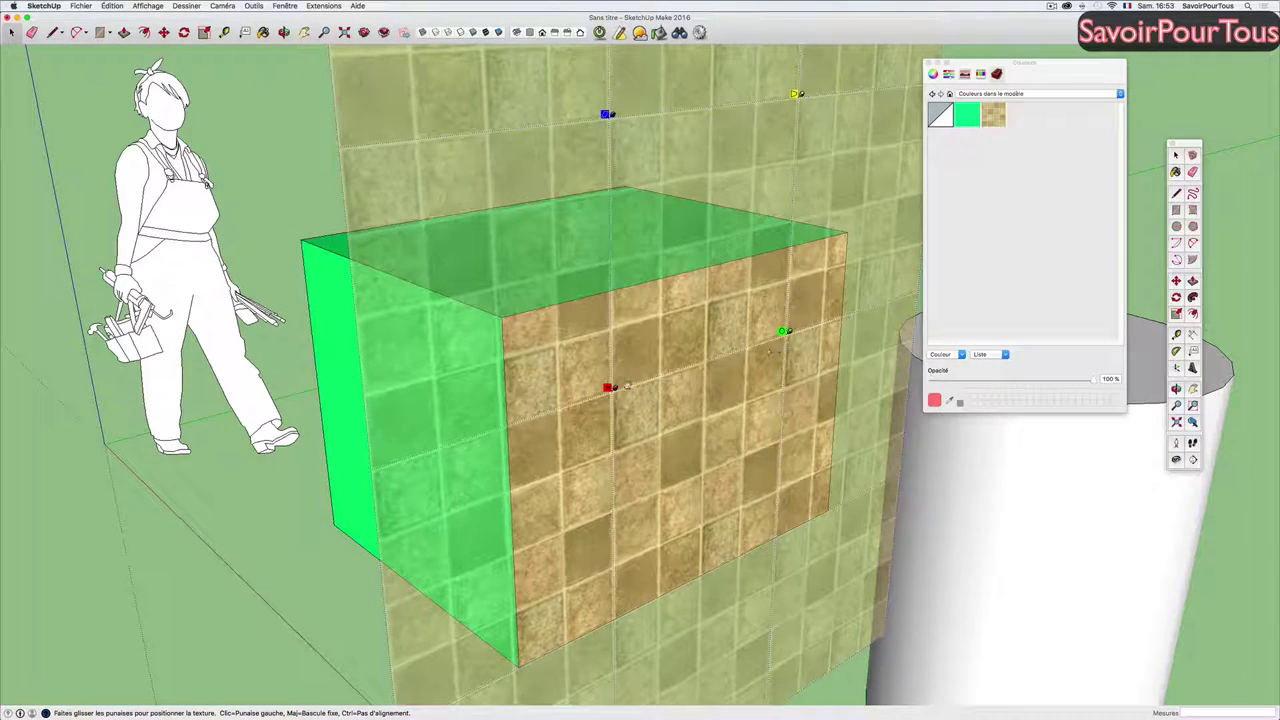
Step: Drag the coloured pins to shift, rotate, rescale and distort the tile texture
drag(612, 388, 619, 381)
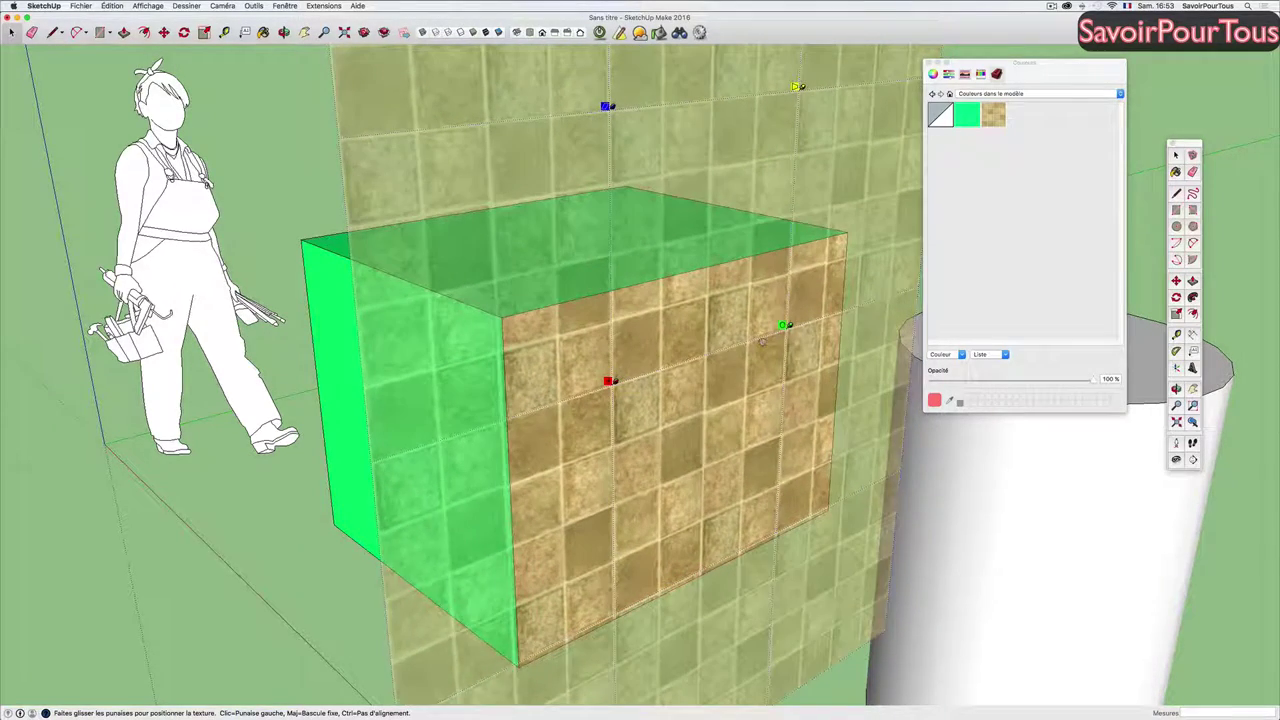
mouse_move(790, 325)
mouse_down()
mouse_move(773, 330)
mouse_move(800, 322)
mouse_move(763, 331)
mouse_move(808, 323)
mouse_move(781, 327)
mouse_up()
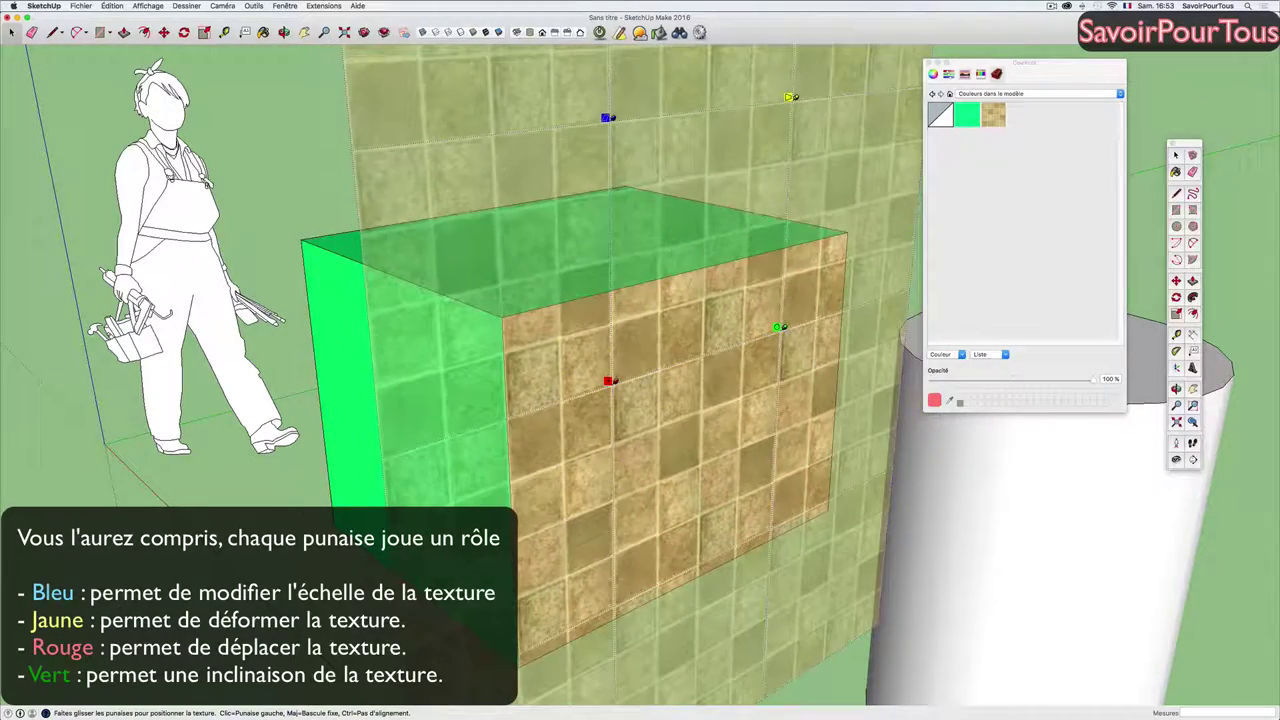
mouse_move(792, 97)
mouse_down()
mouse_move(789, 126)
mouse_move(806, 131)
mouse_move(792, 104)
mouse_move(804, 121)
mouse_move(828, 116)
mouse_up()
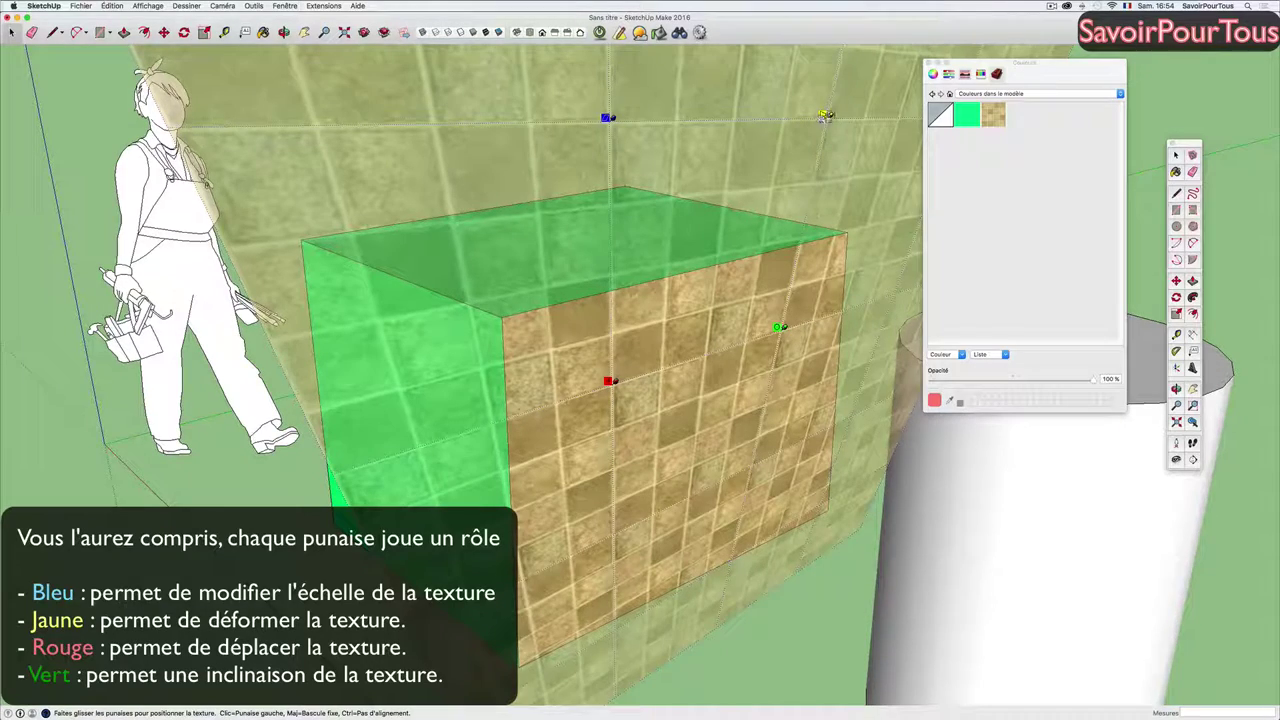
drag(826, 114, 813, 104)
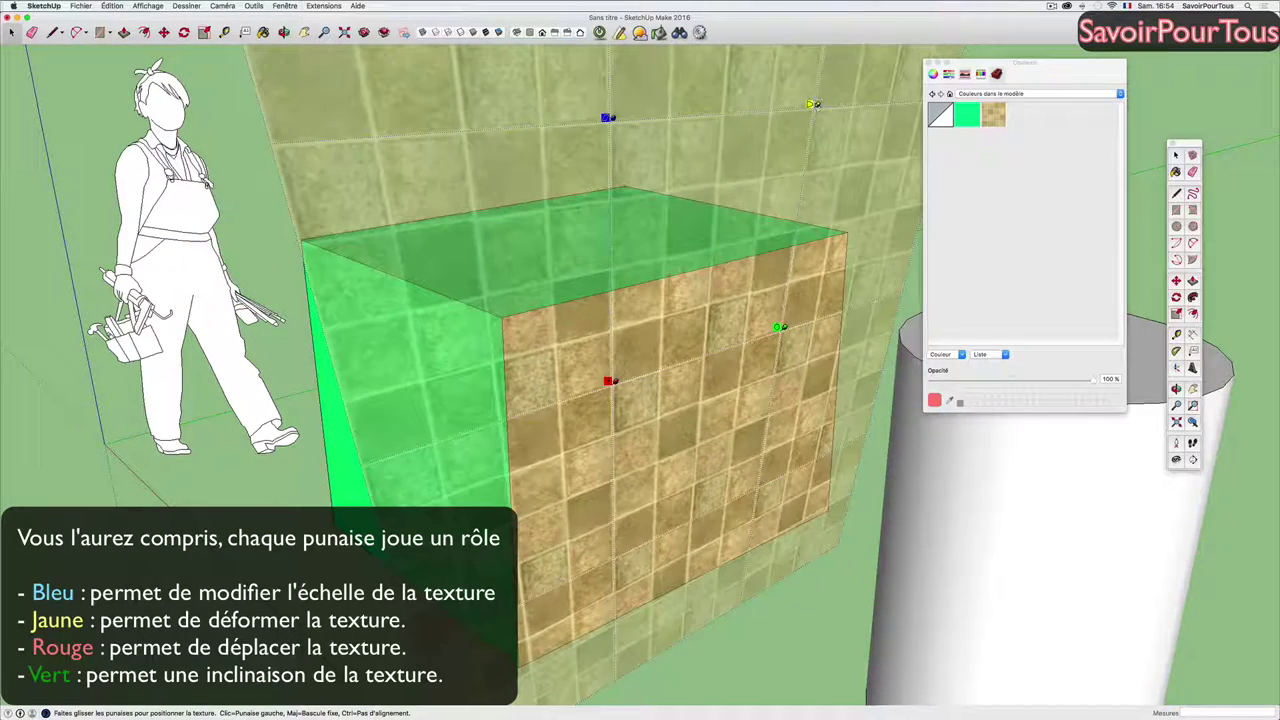
drag(609, 119, 583, 121)
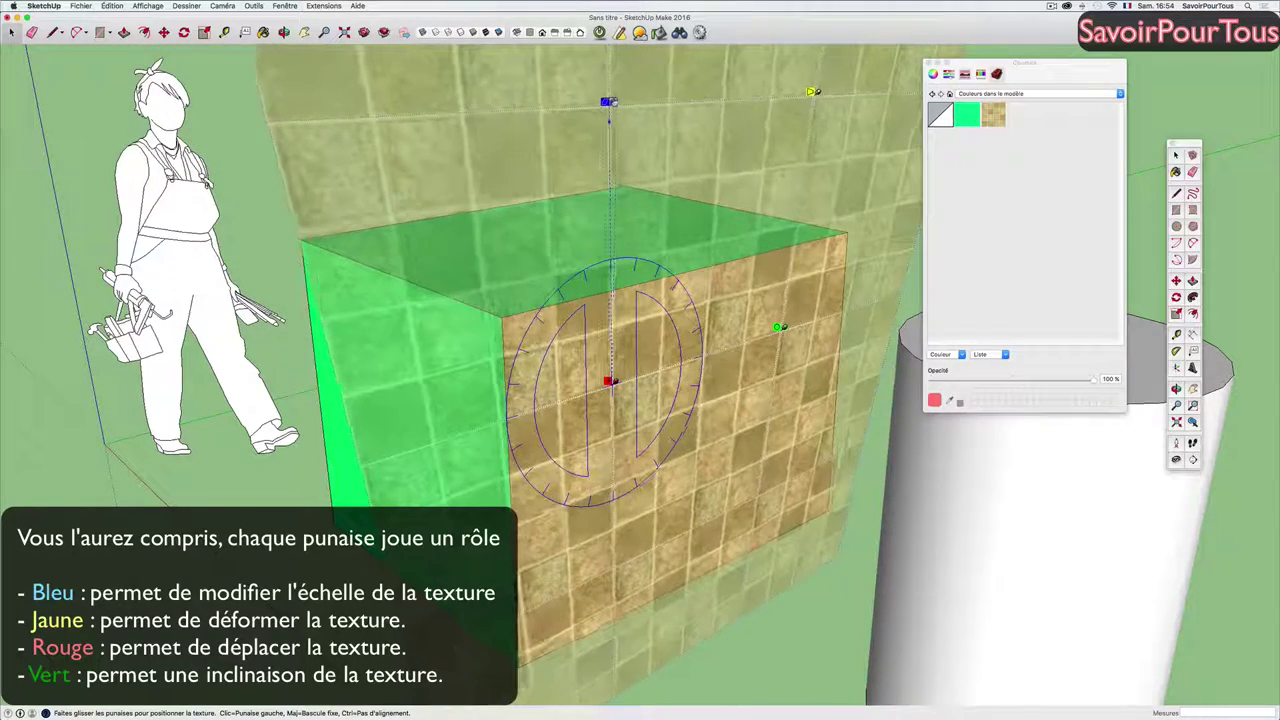
drag(583, 121, 609, 99)
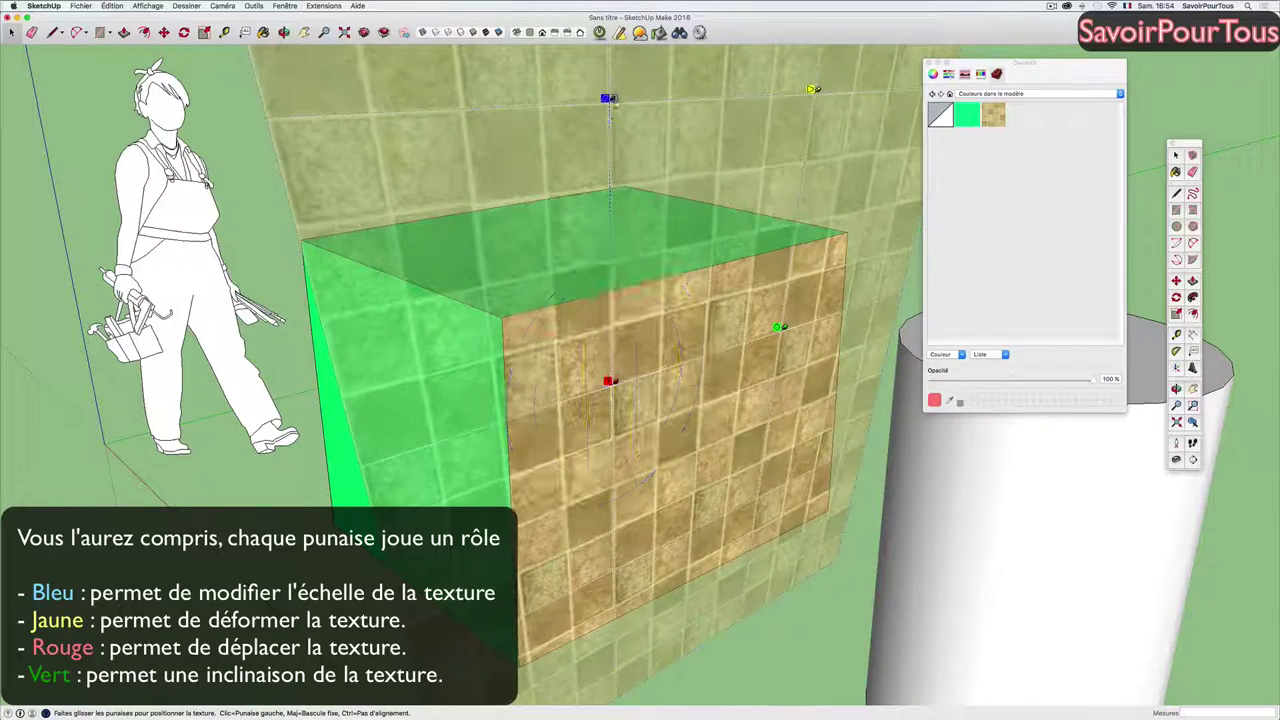
Step: Unlock the texture pins and drag them to the four corners of the cube's front face
right_click(731, 294)
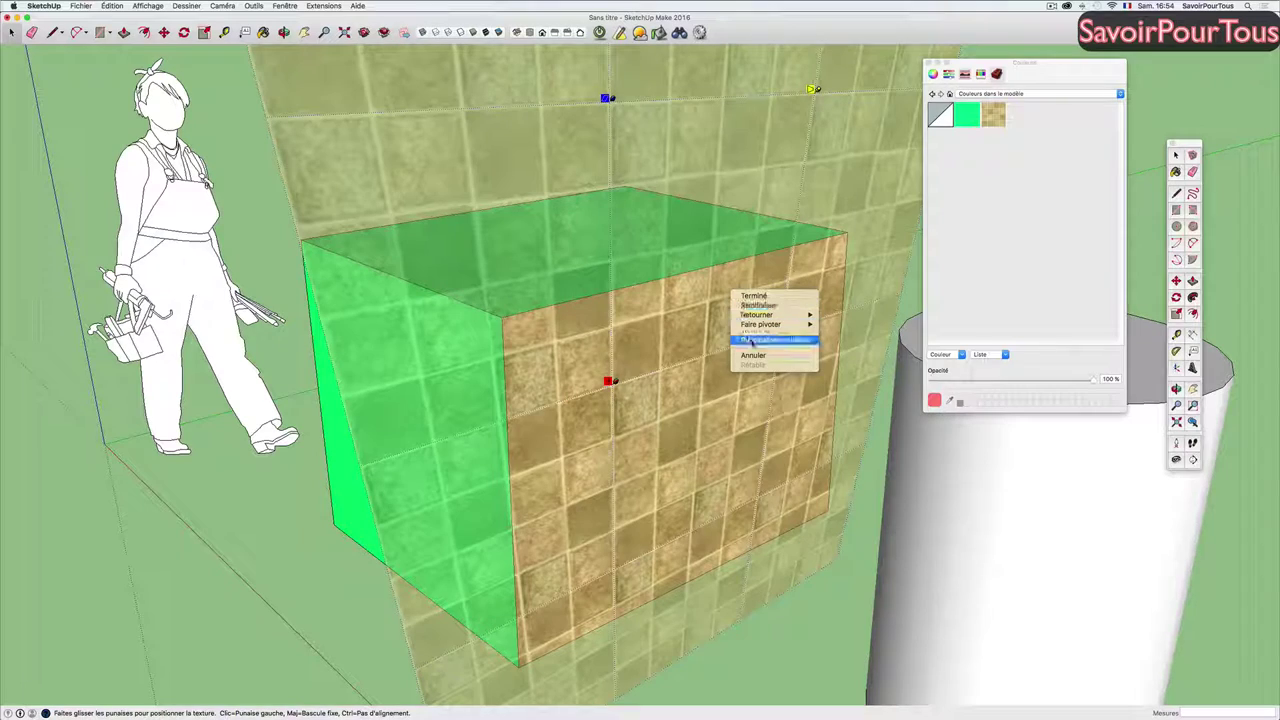
click(755, 341)
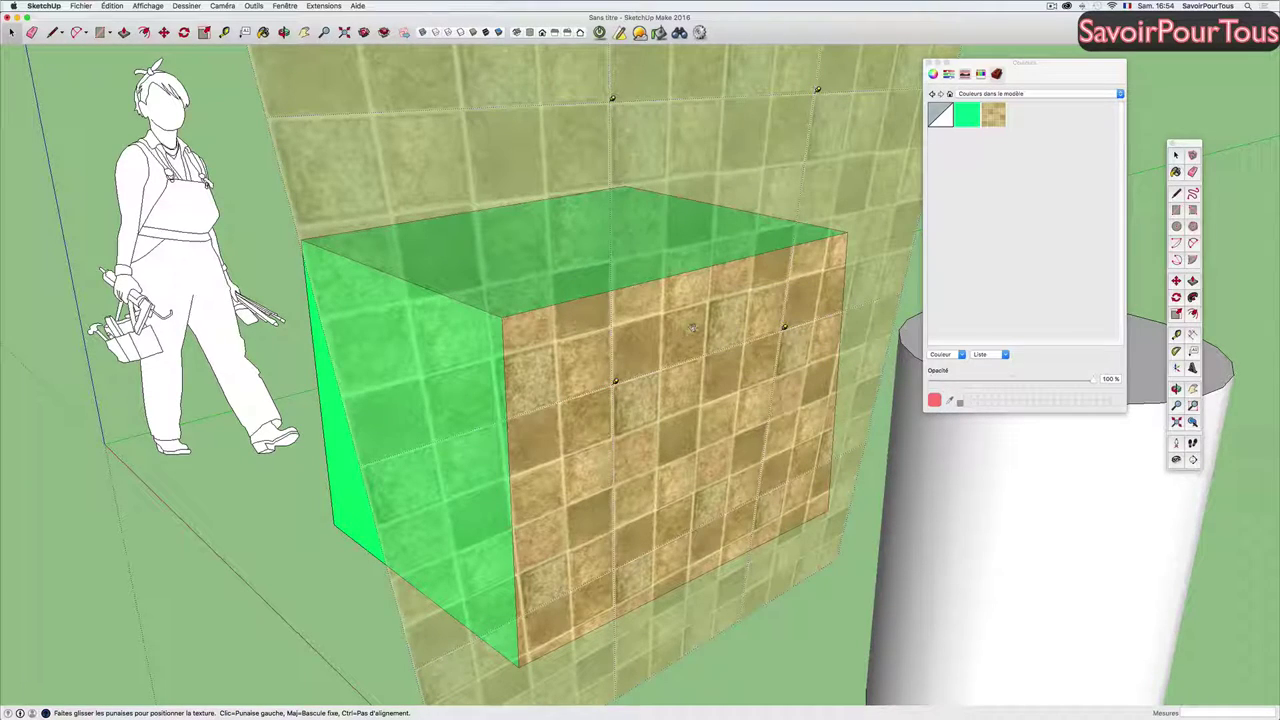
drag(613, 97, 505, 315)
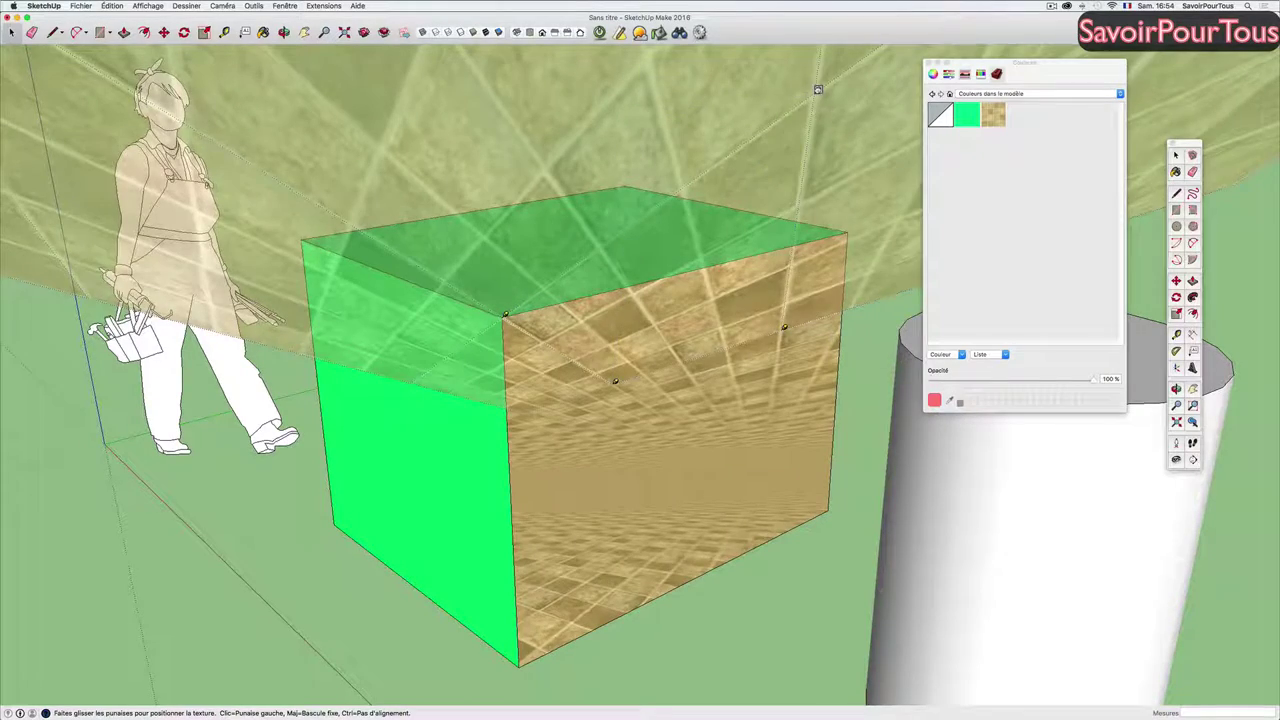
drag(817, 89, 849, 229)
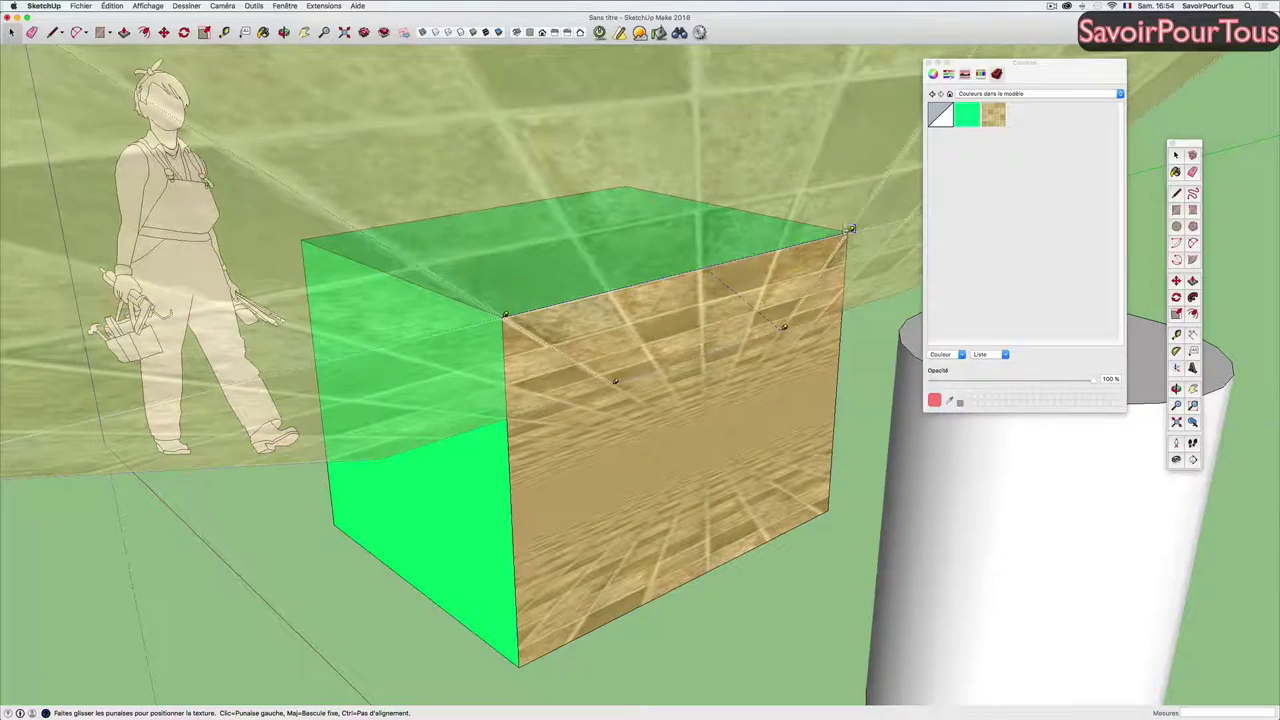
drag(615, 381, 521, 661)
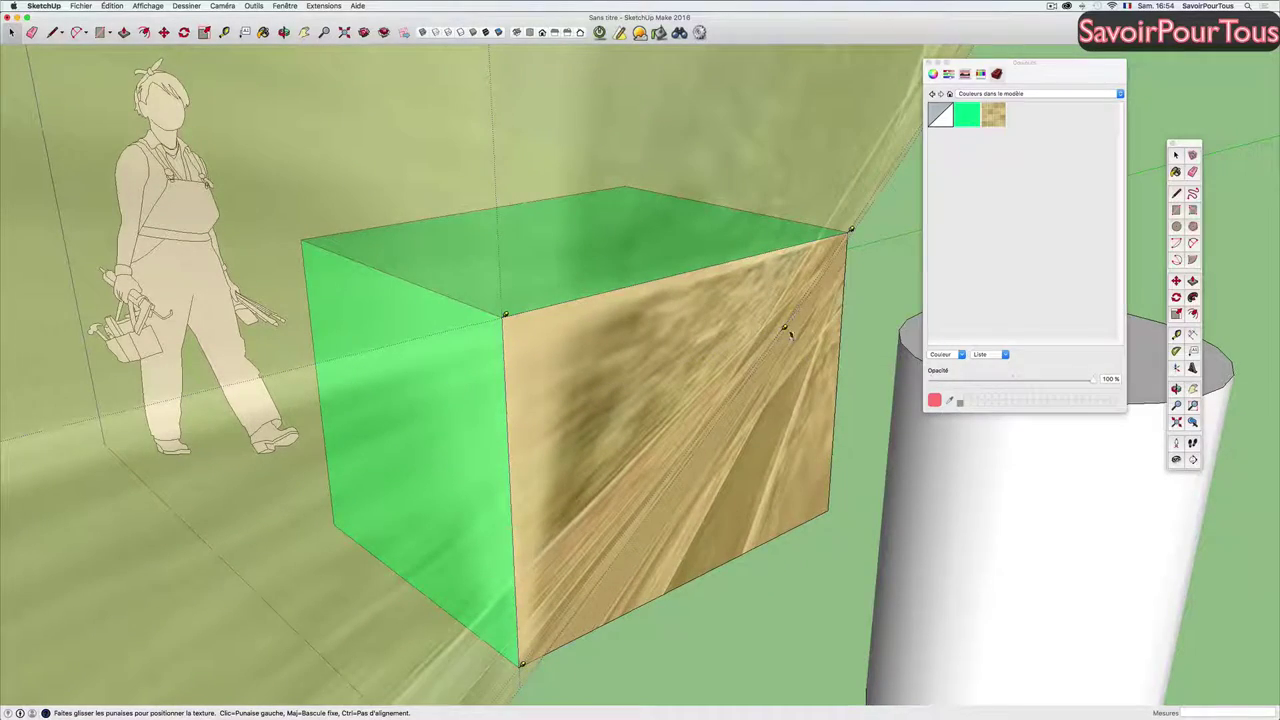
drag(785, 326, 831, 507)
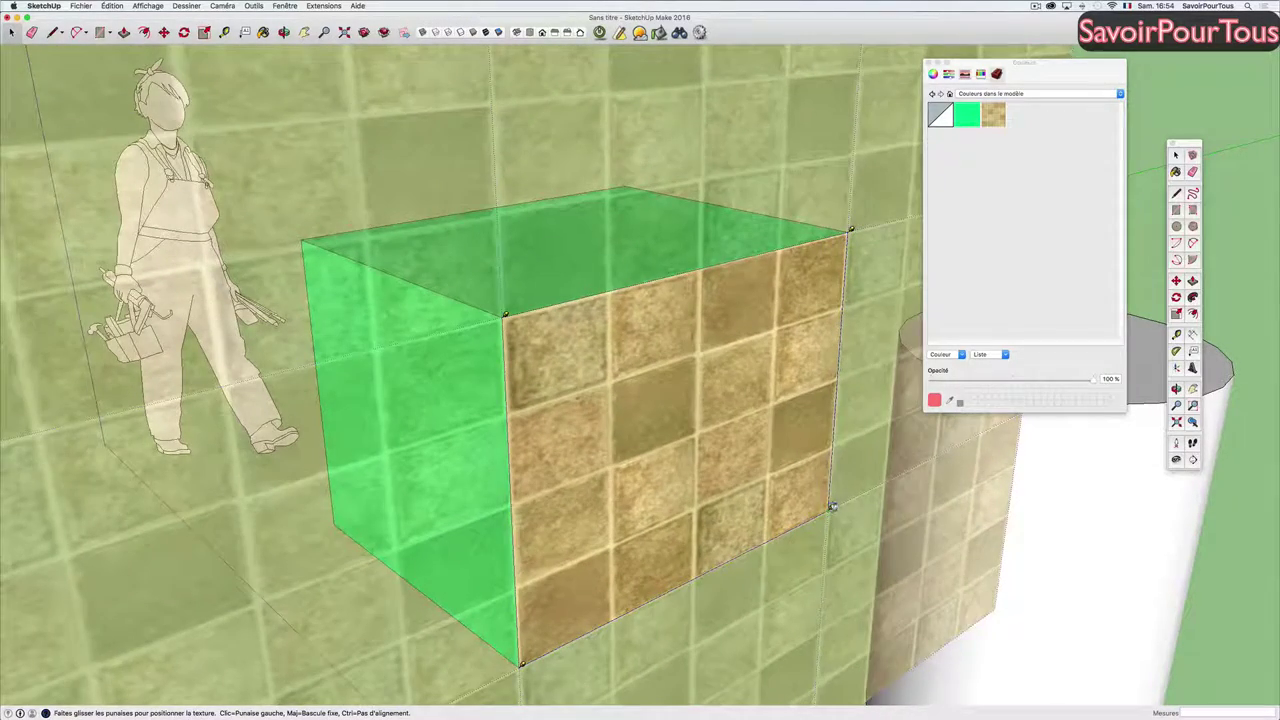
middle_drag(719, 377, 689, 394)
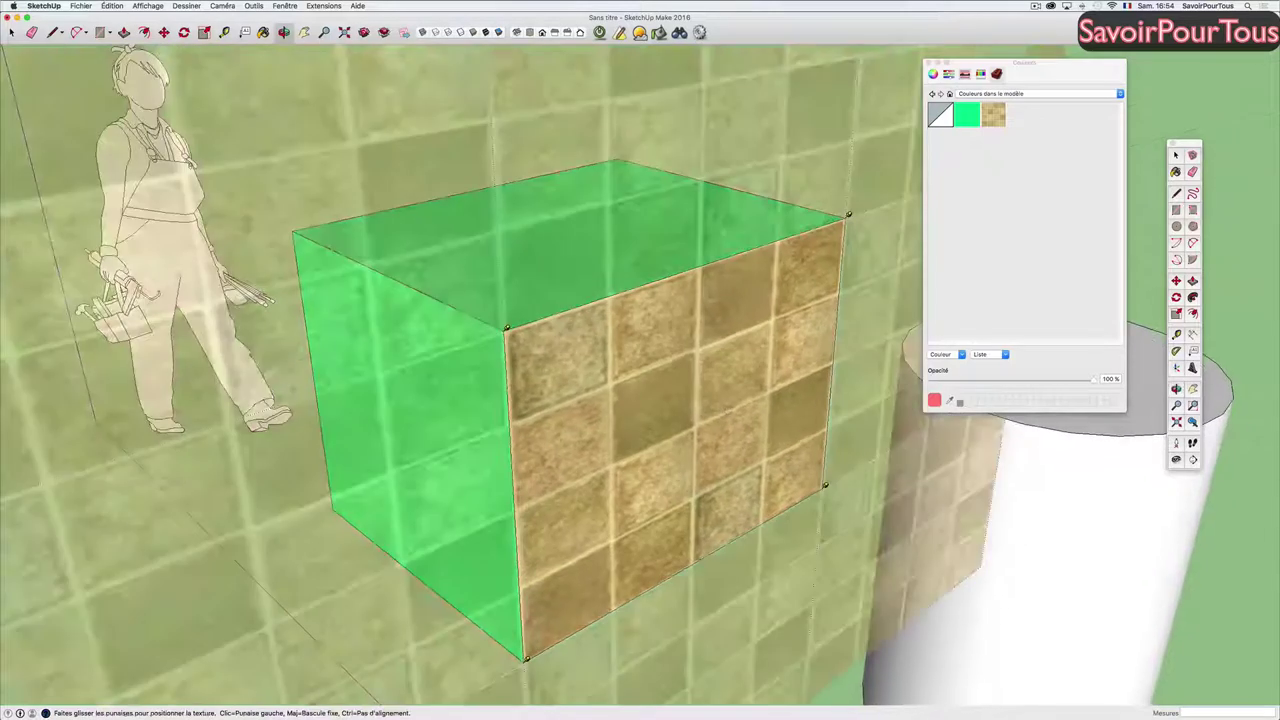
scroll(687, 402, up, 3)
scroll(687, 402, down, 3)
scroll(660, 350, down, 1)
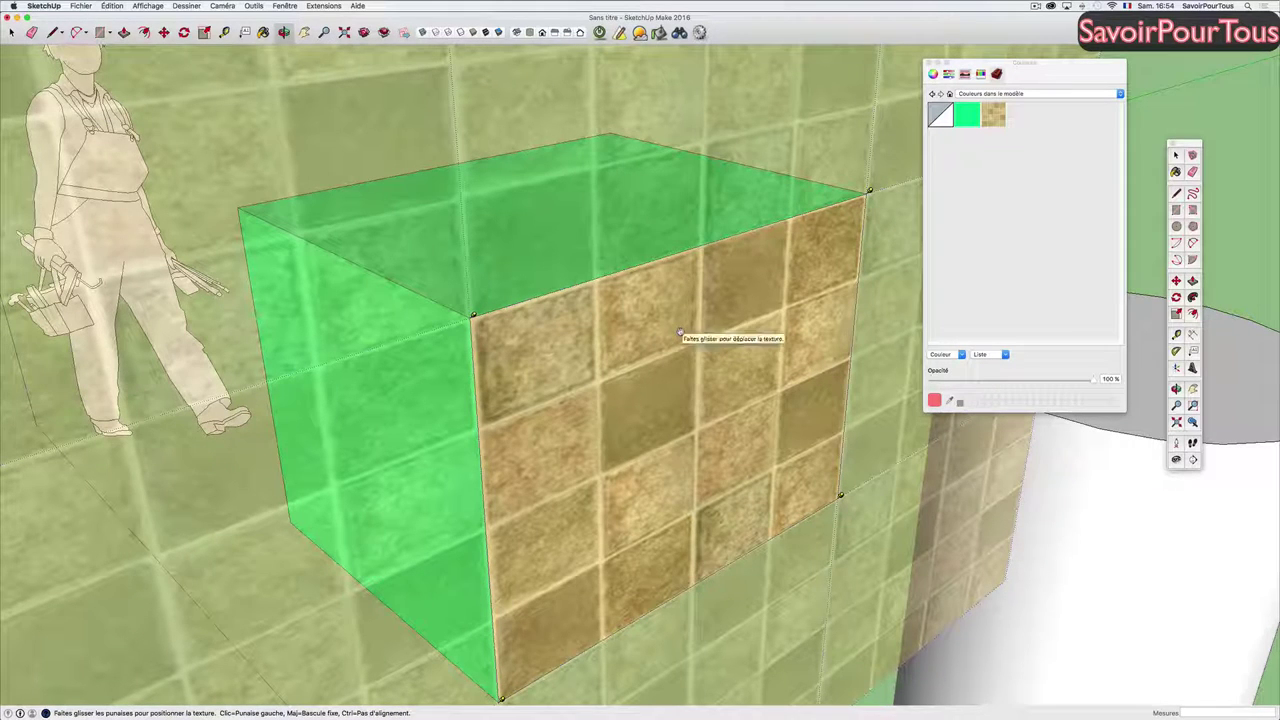
Step: Reset the tile texture, then mirror it left-to-right and upside down
right_click(680, 333)
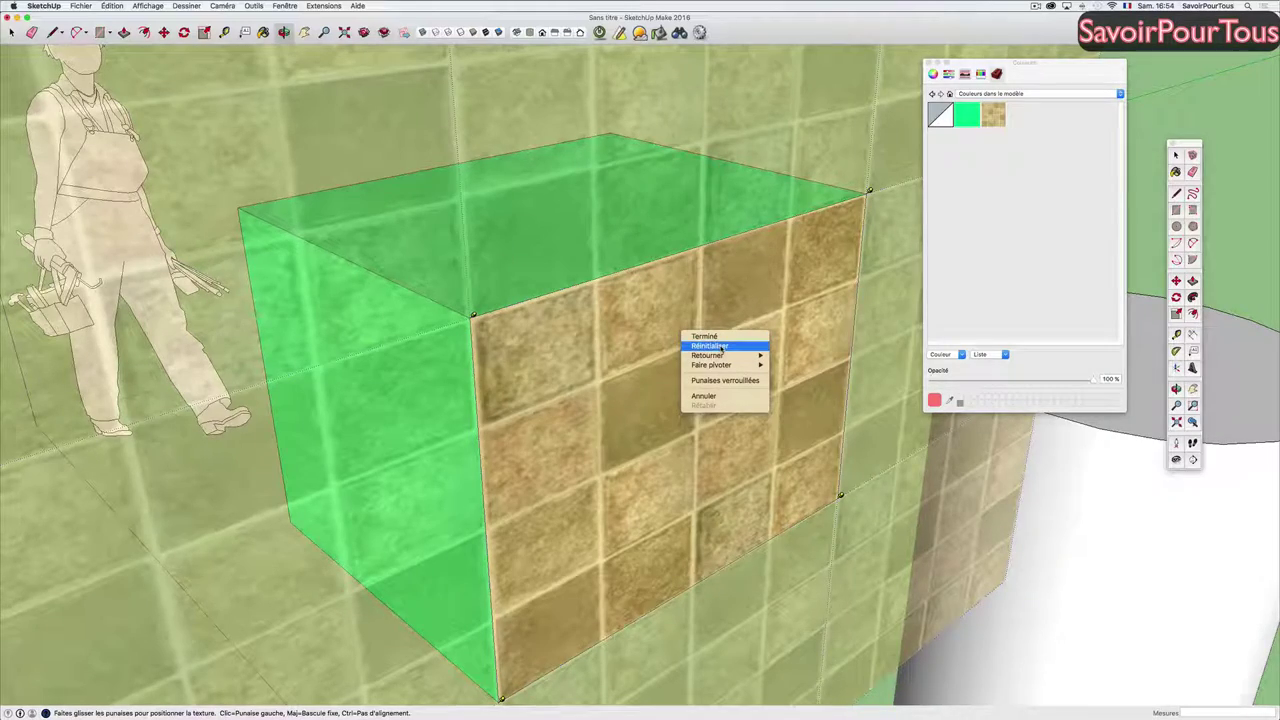
click(722, 346)
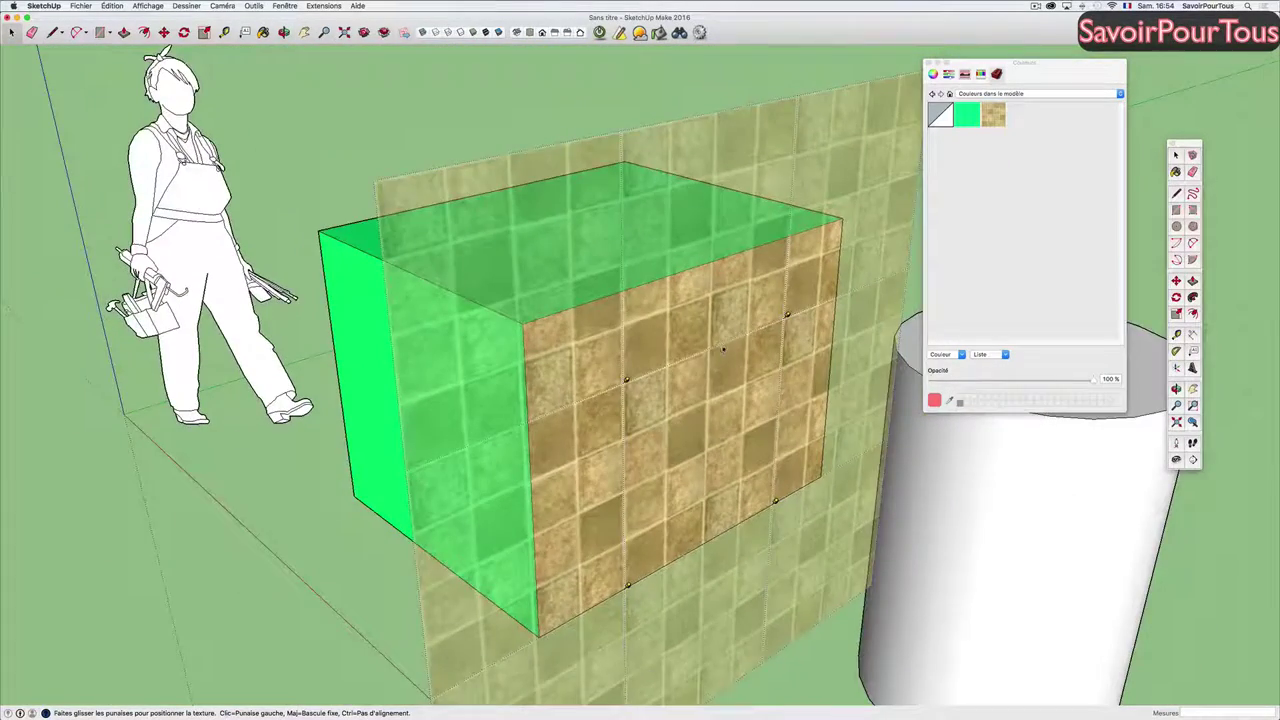
middle_drag(722, 346, 720, 347)
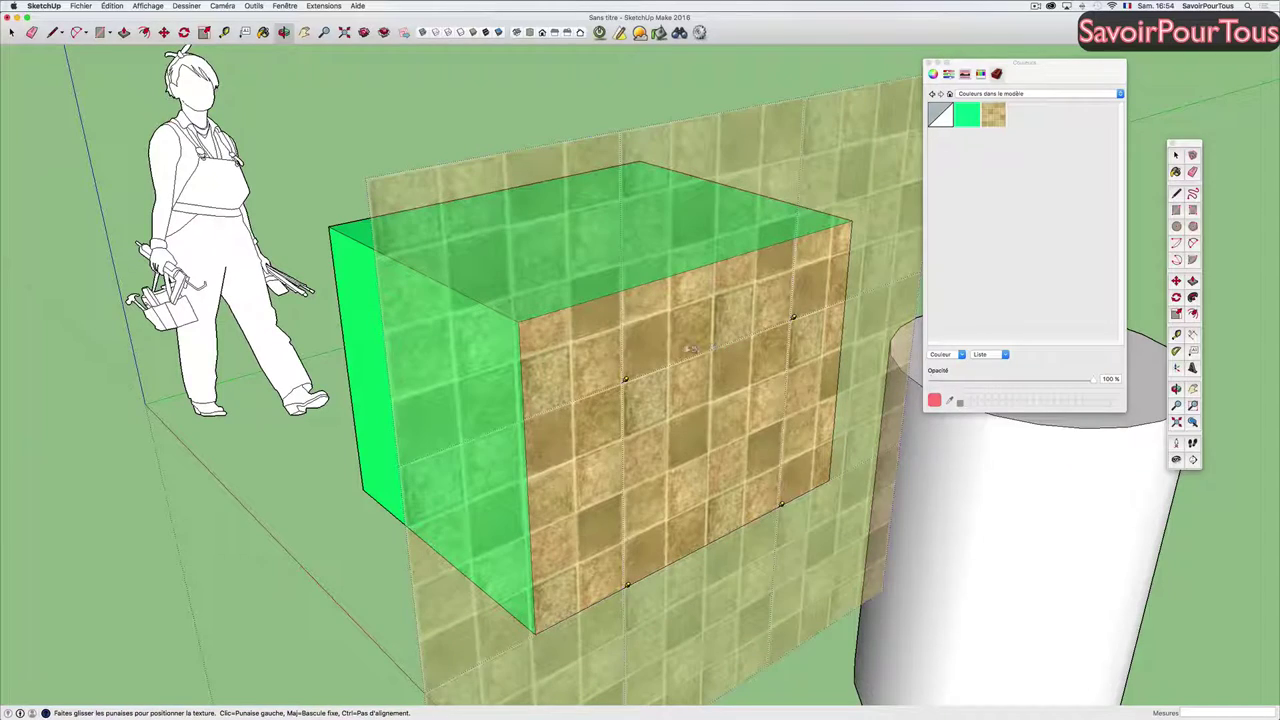
middle_drag(685, 348, 692, 357)
right_click(692, 357)
mouse_move(720, 380)
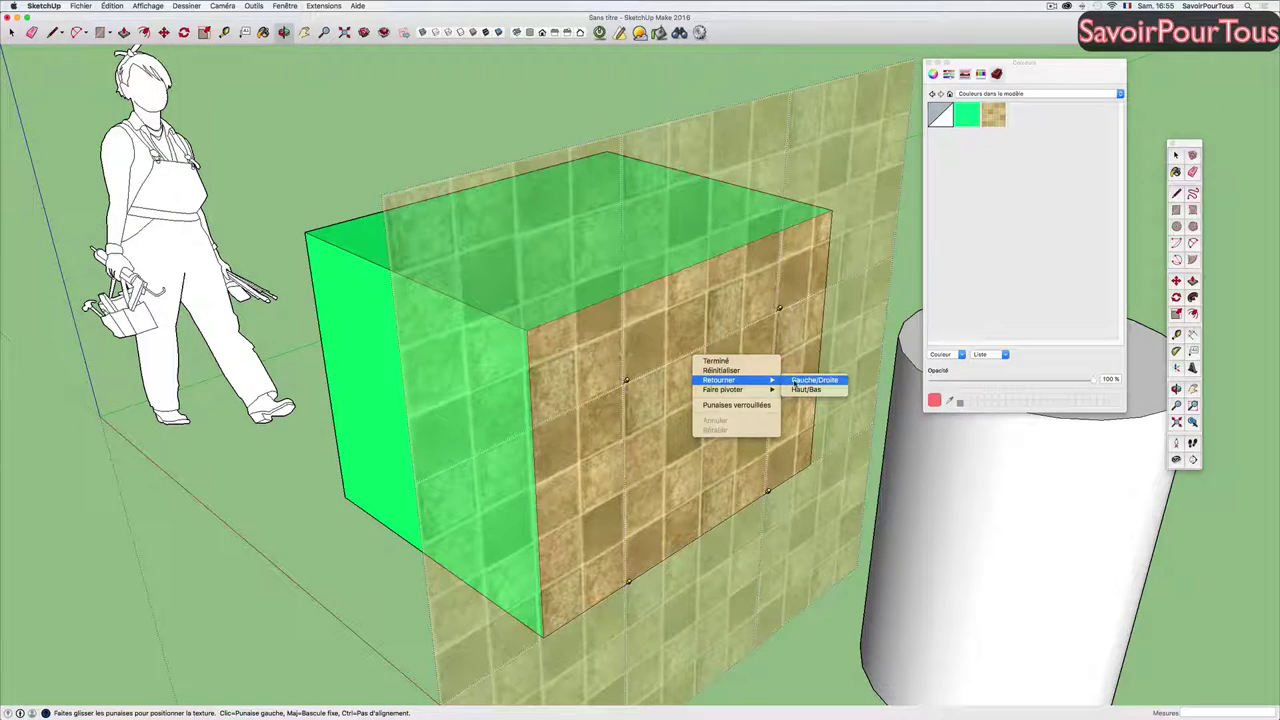
click(795, 380)
right_click(724, 388)
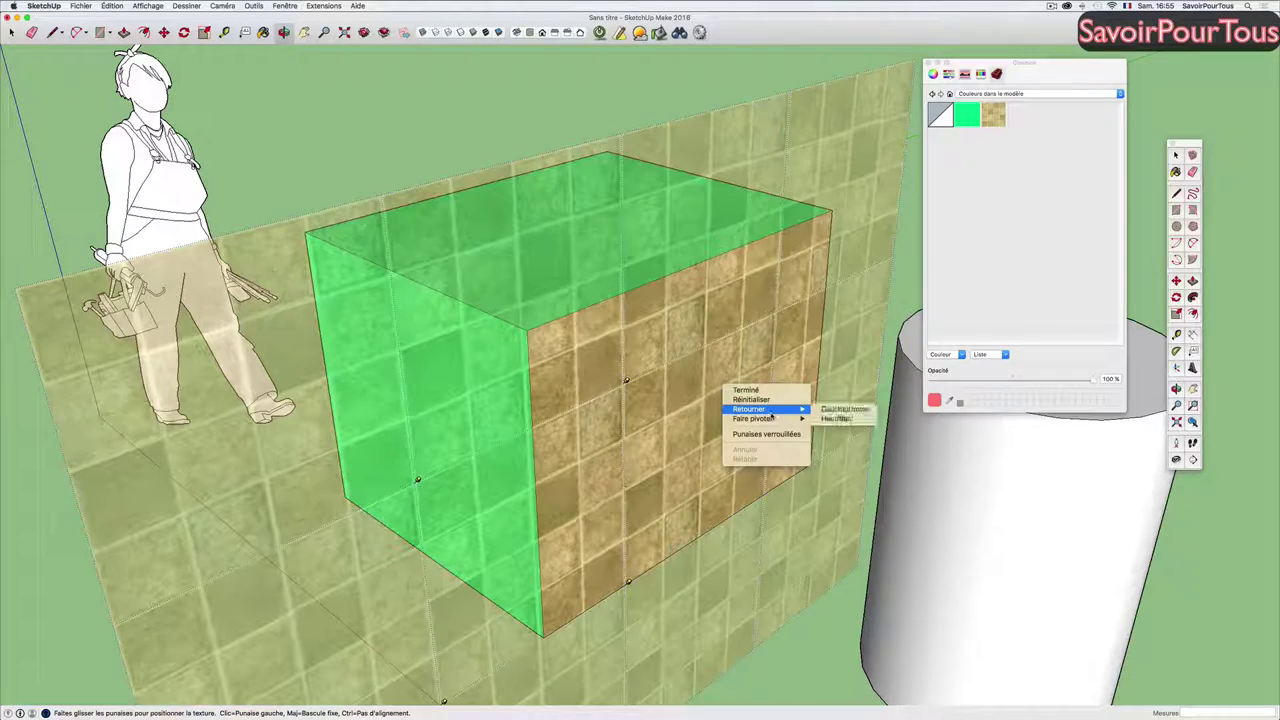
click(835, 419)
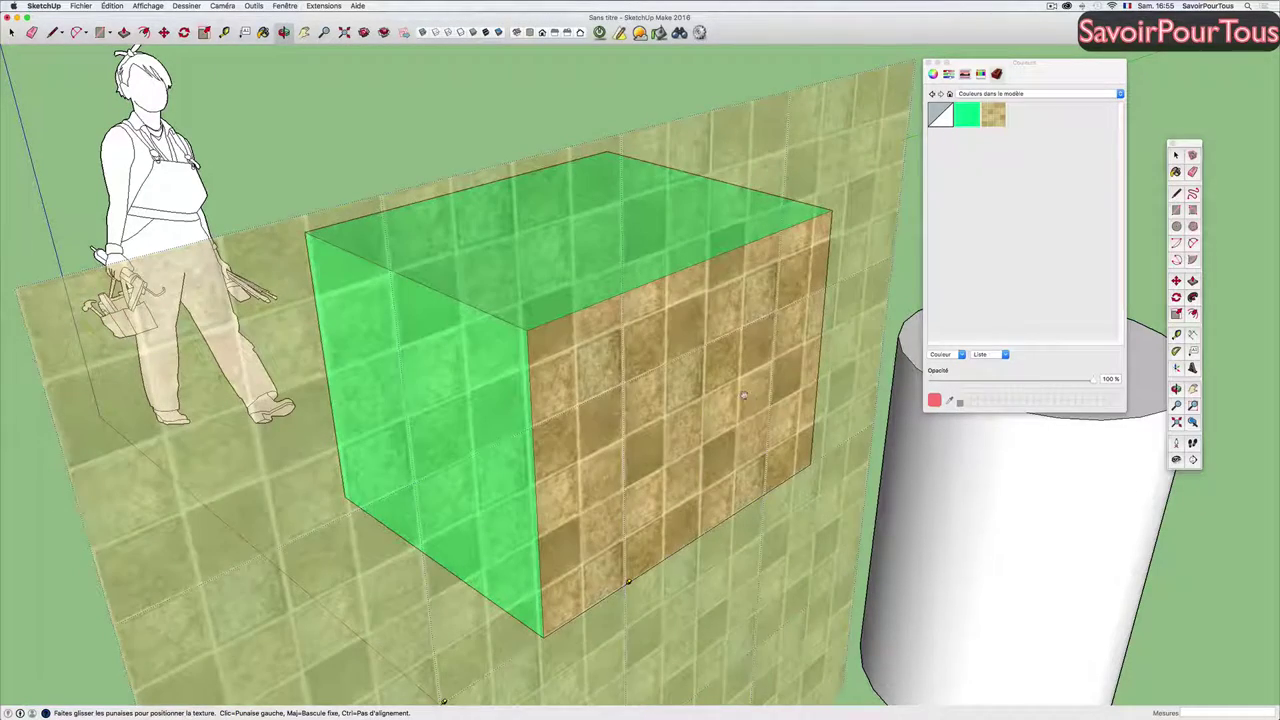
Step: Shift the tiles across the front face into their final position
middle_drag(744, 397, 413, 673)
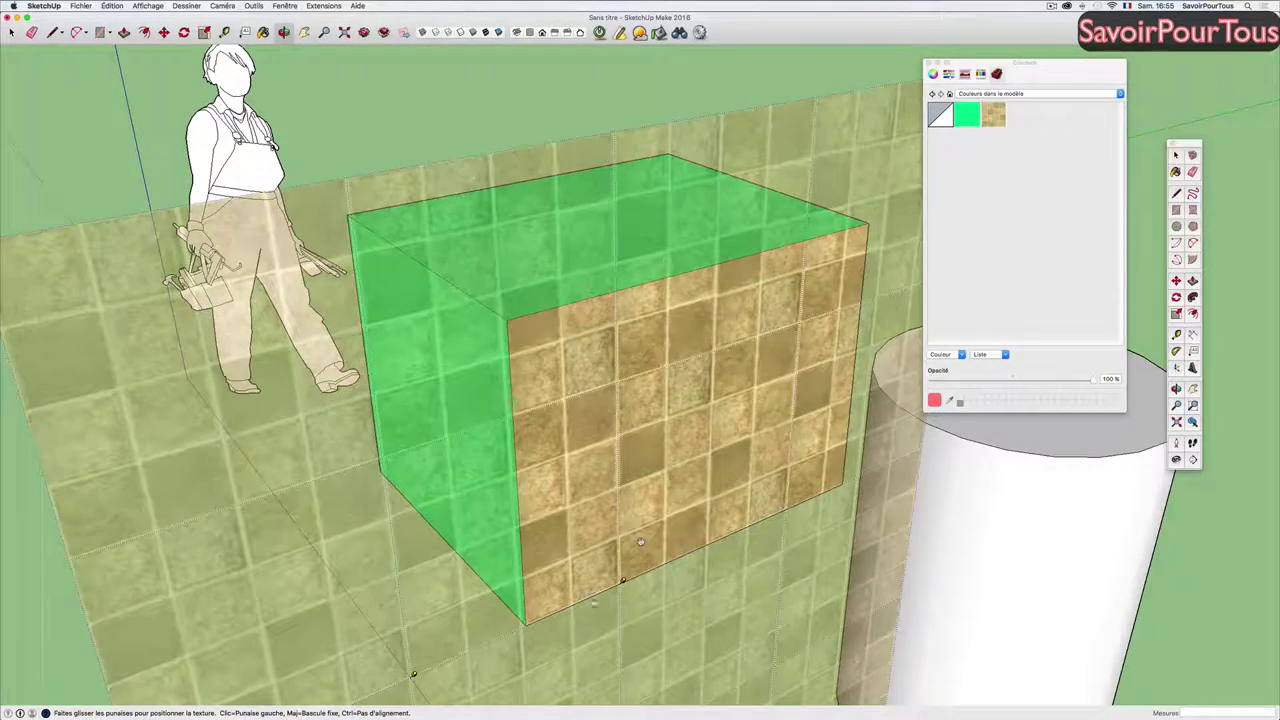
mouse_move(650, 520)
mouse_down()
mouse_move(673, 372)
mouse_move(574, 515)
mouse_up()
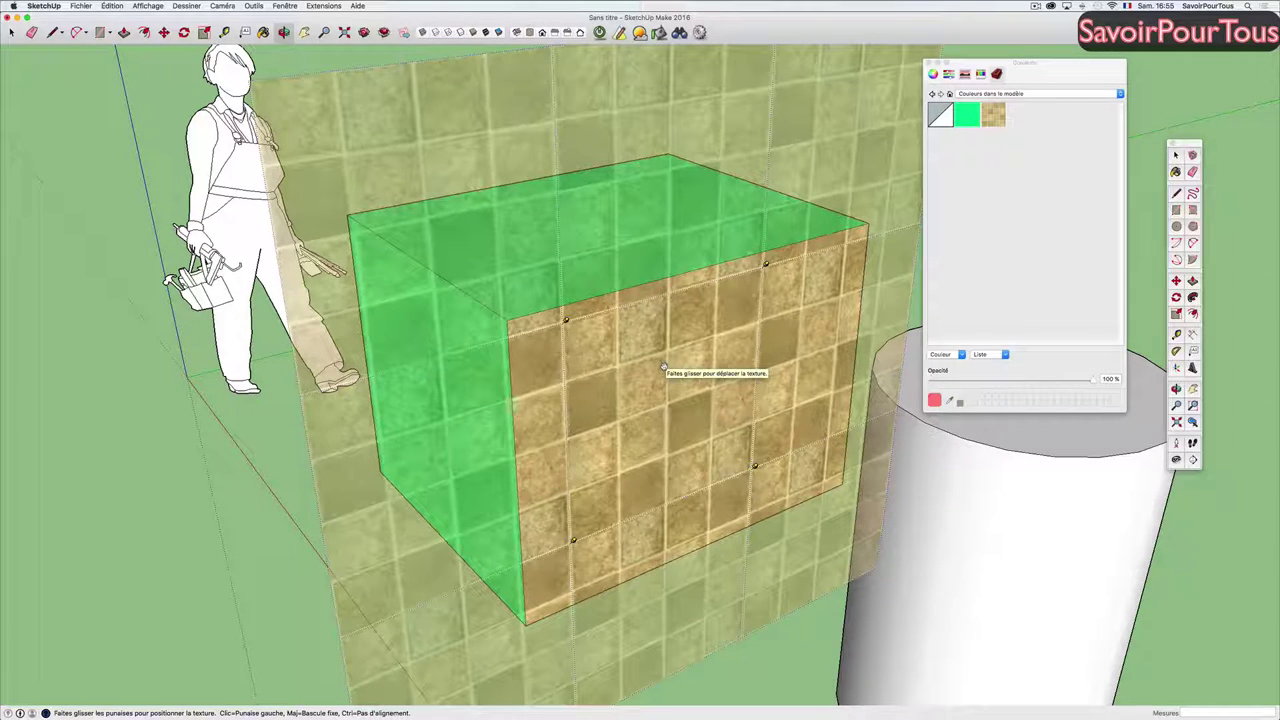
right_click(663, 366)
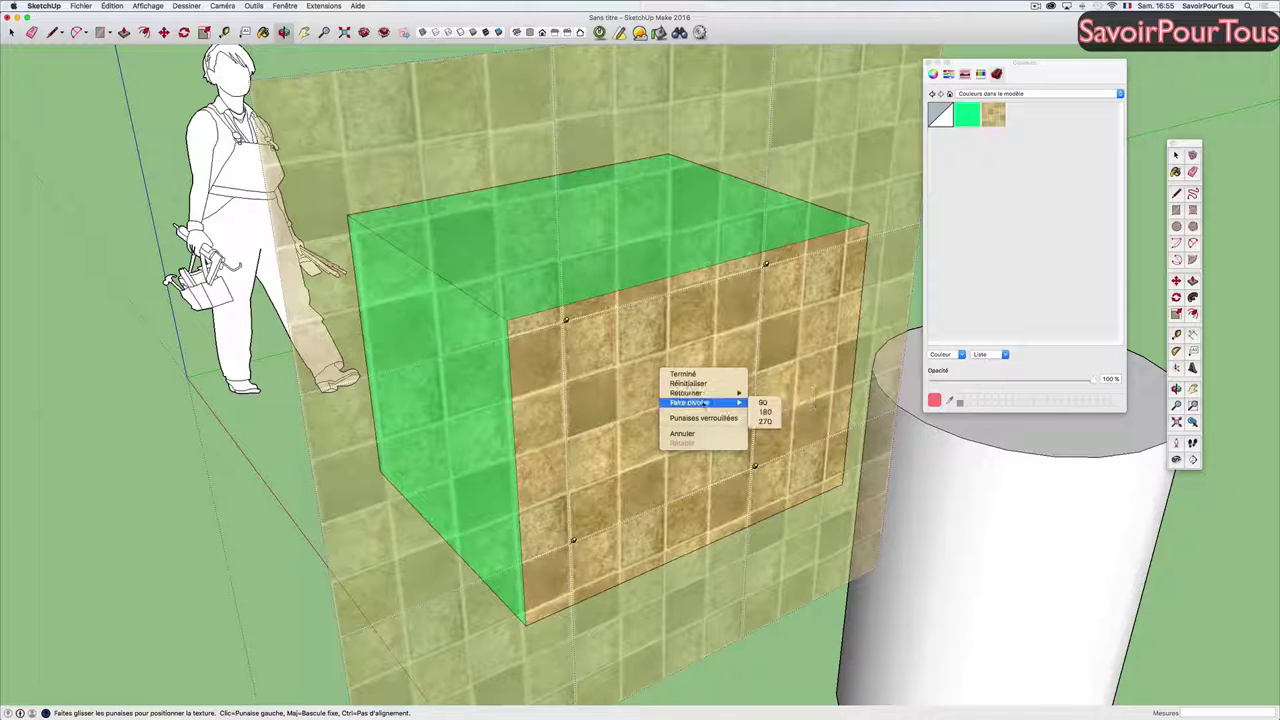
mouse_move(692, 402)
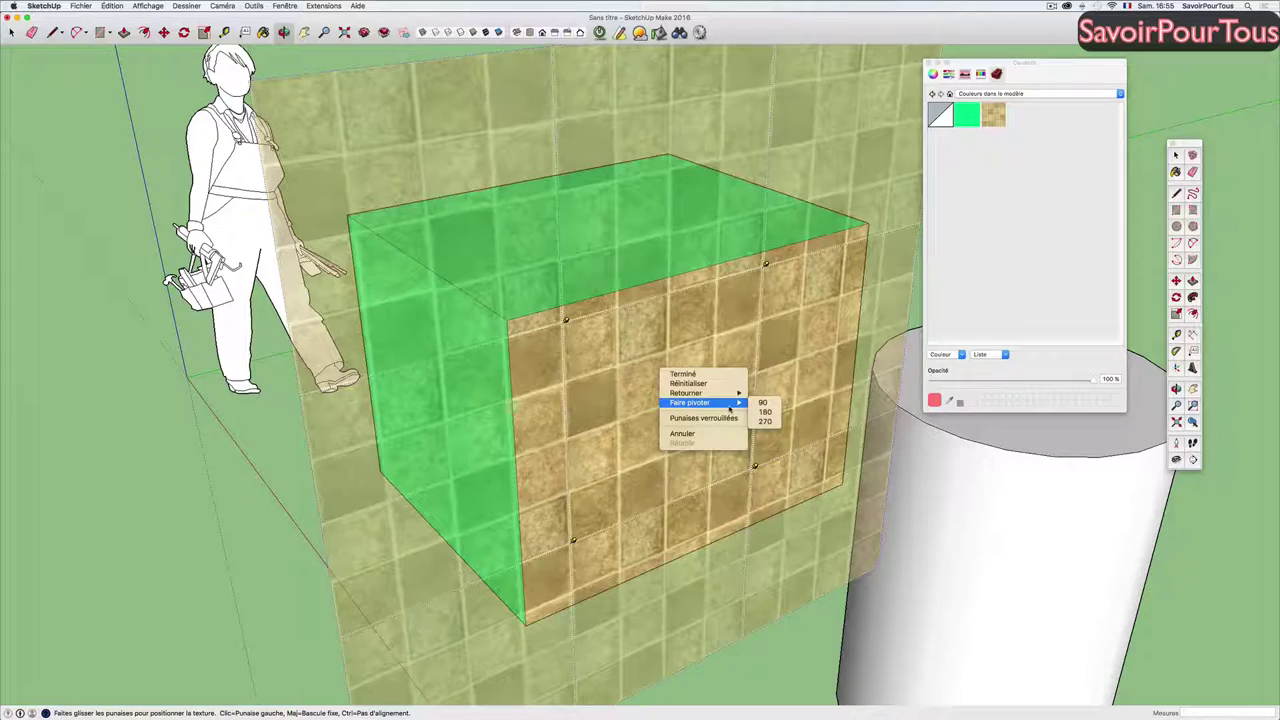
Step: Finish the tile texture placement and step the camera back to see all objects
click(683, 374)
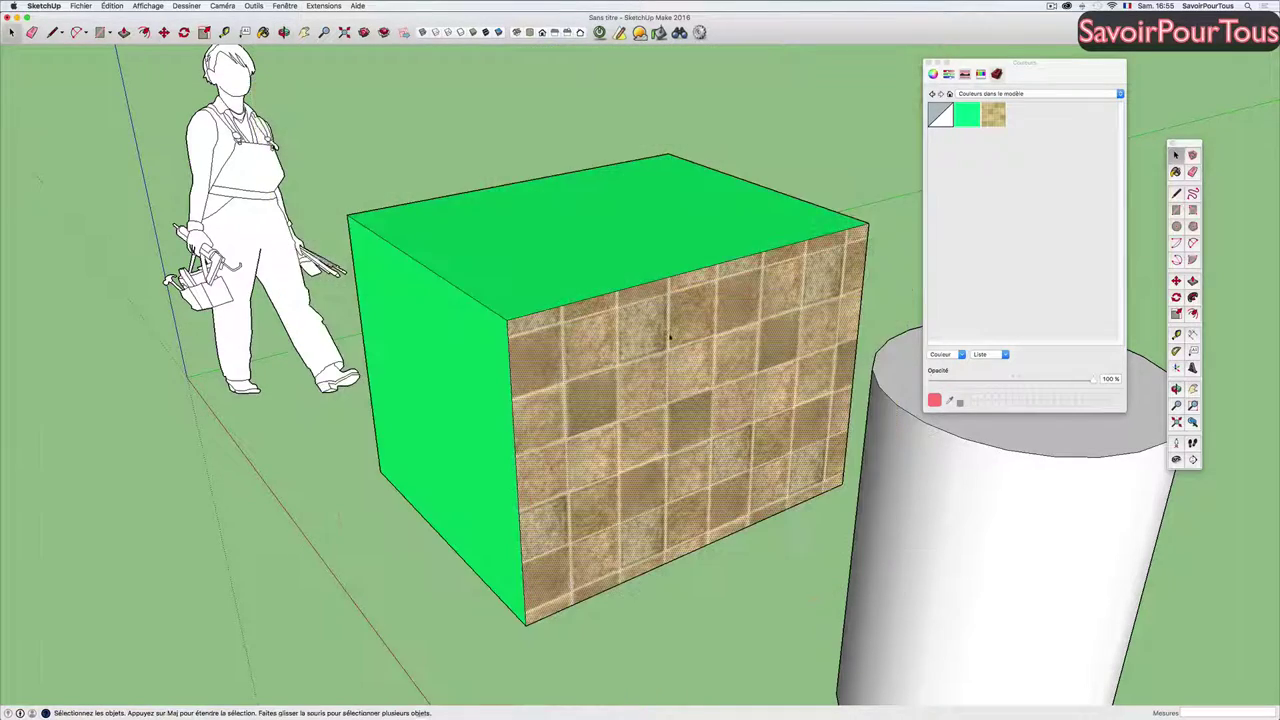
middle_drag(665, 333, 690, 345)
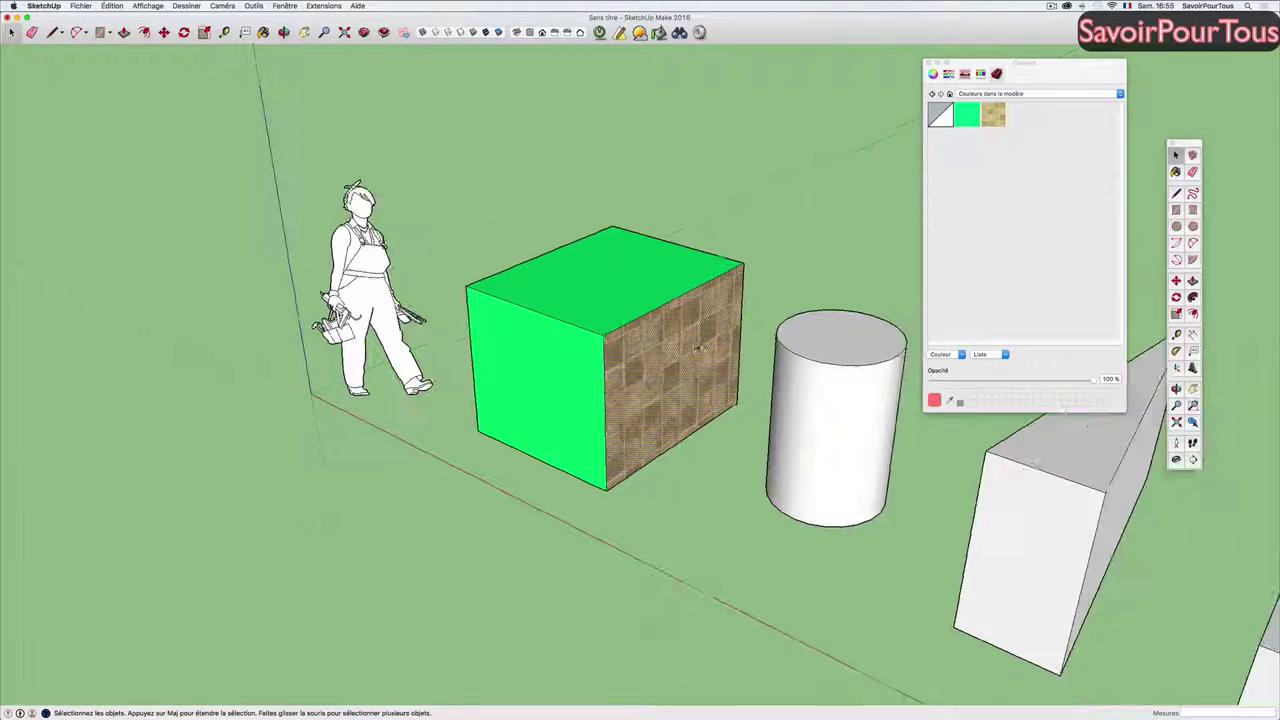
click(1176, 388)
drag(605, 325, 700, 340)
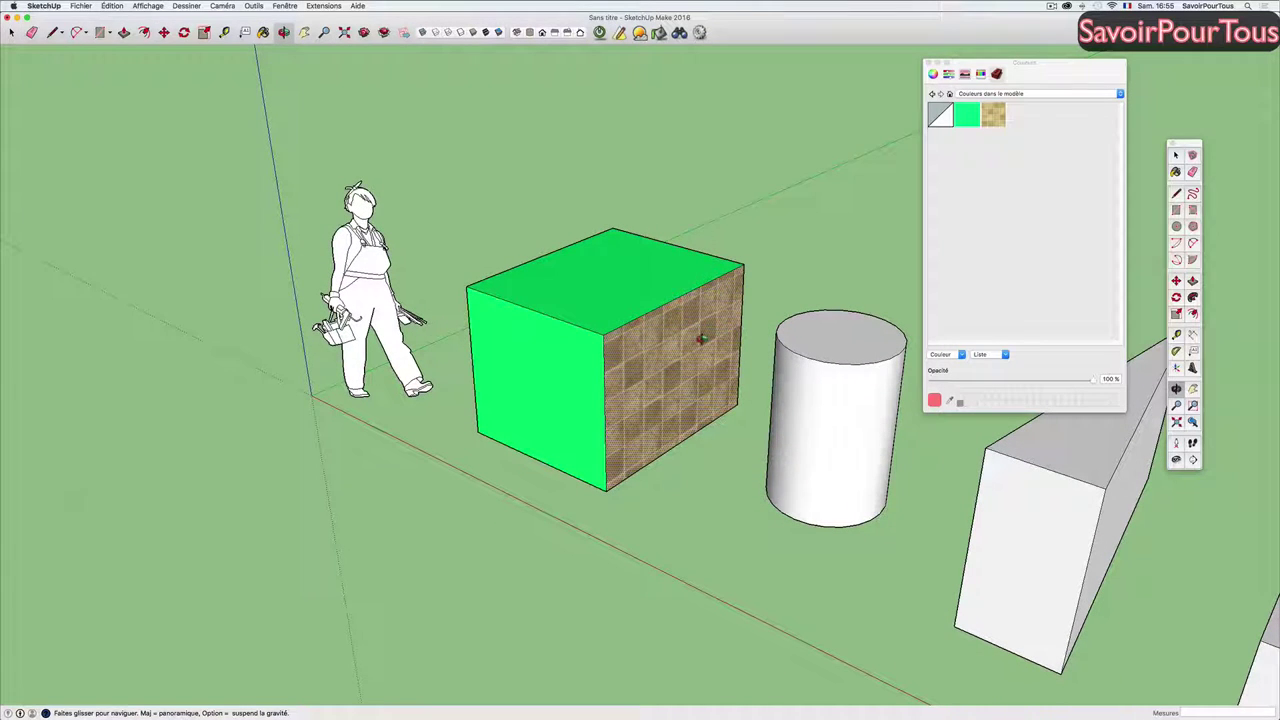
key(space)
Step: Paint the cylinder's top with a wood texture from the Bois collection
click(1005, 93)
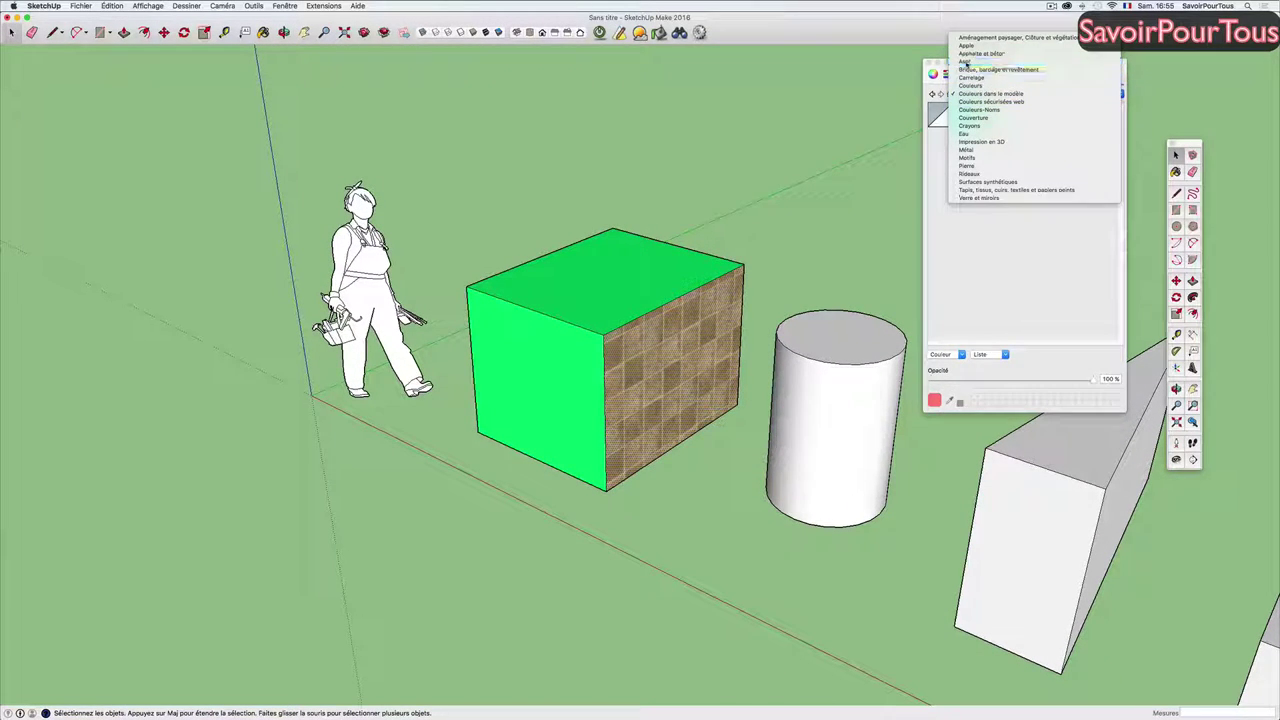
click(965, 62)
click(940, 114)
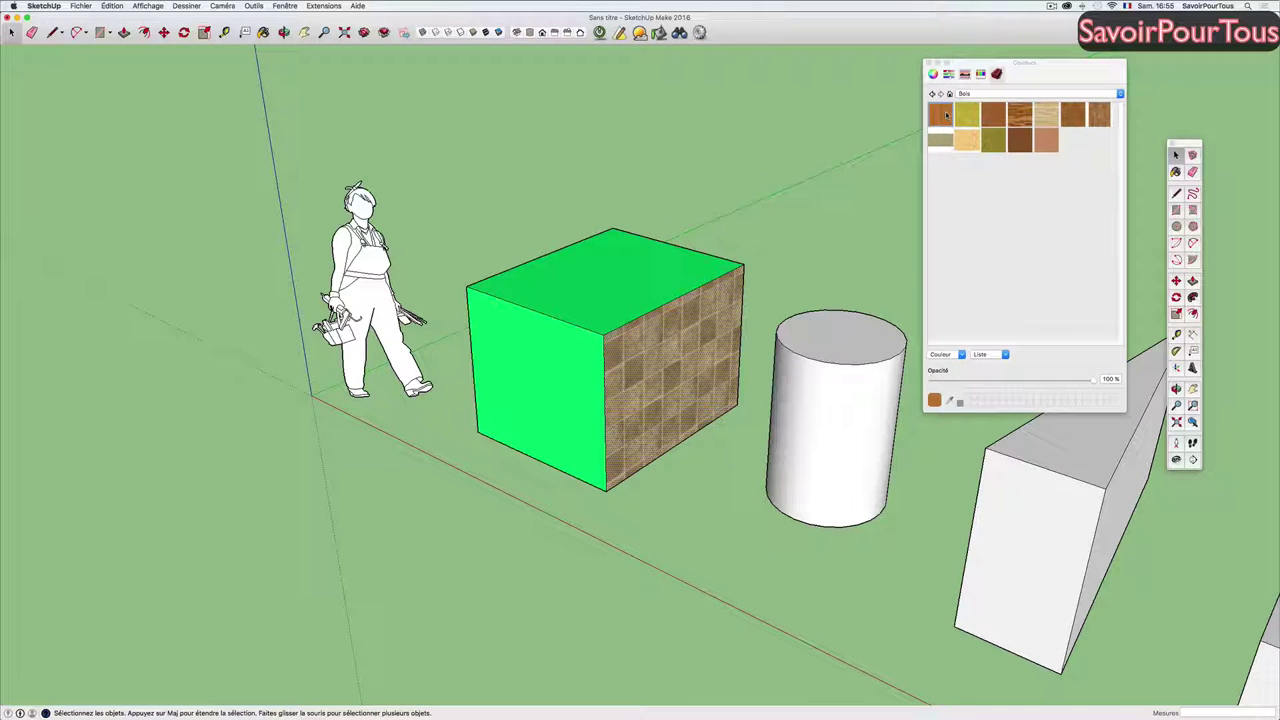
click(824, 334)
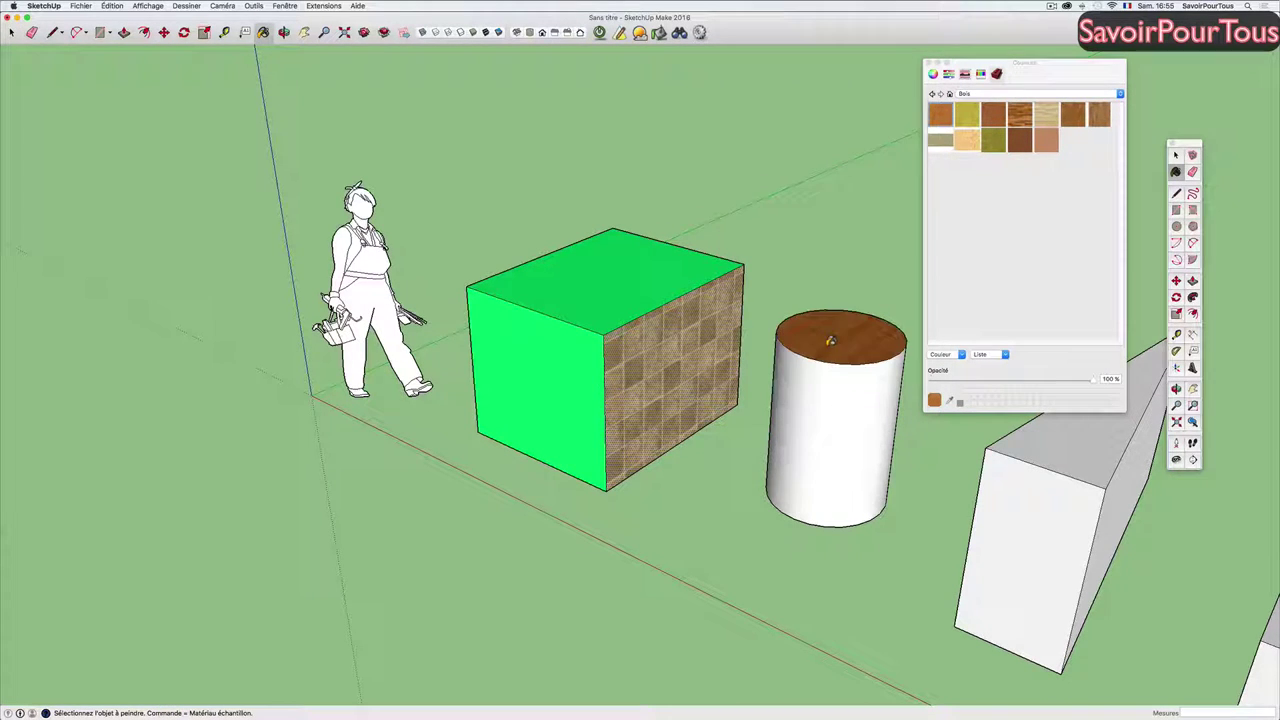
scroll(830, 345, up, 3)
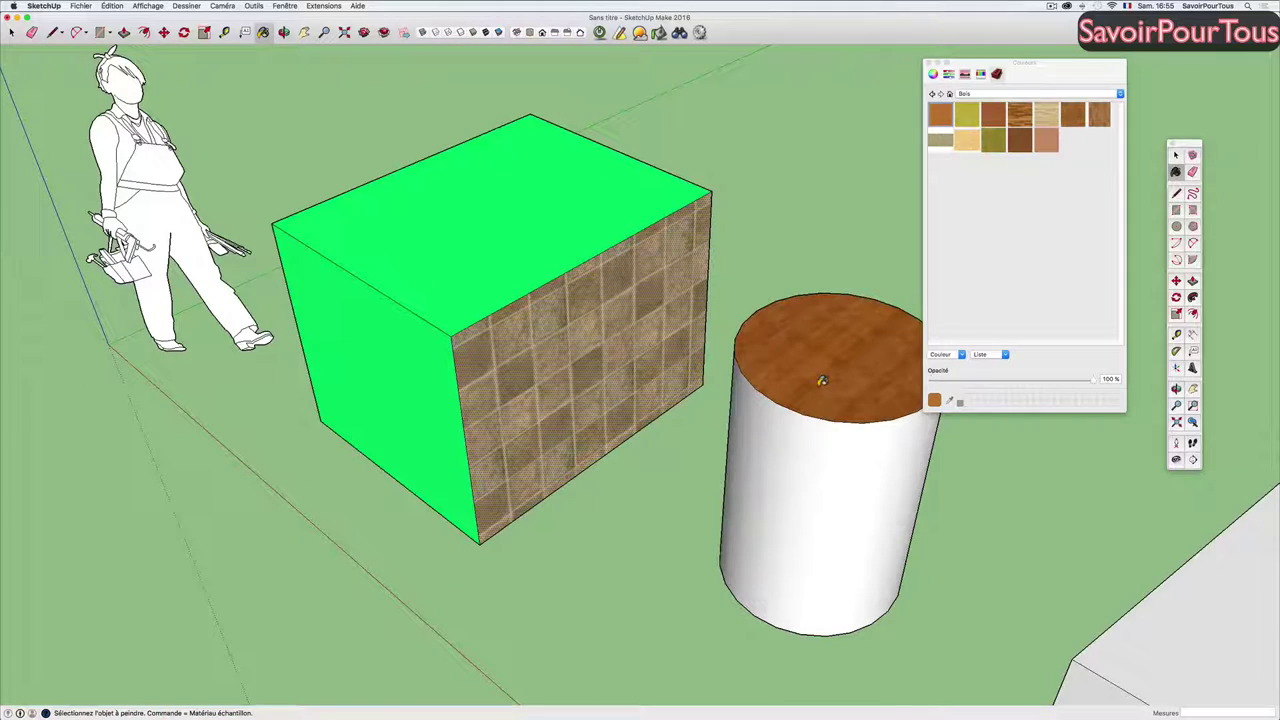
key(space)
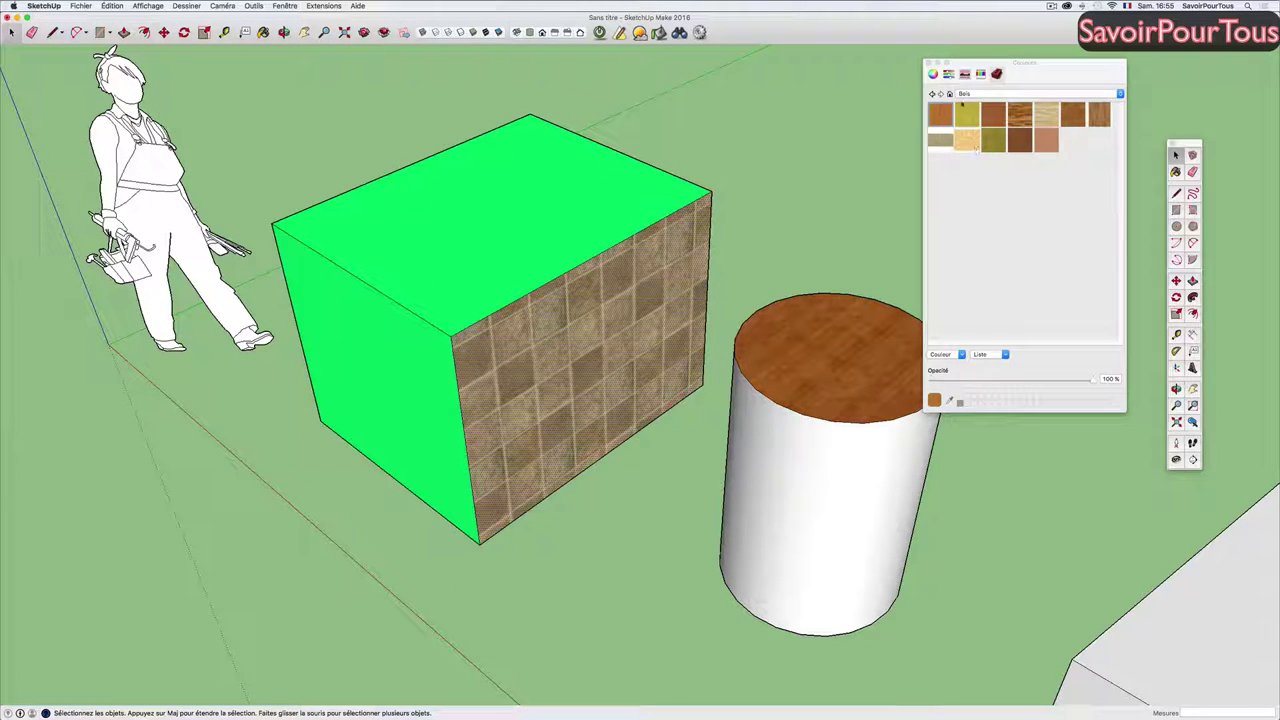
click(950, 93)
Step: Edit the Bois de bambou moyen material (0,61 m) and try sending it to an external editor
right_click(1020, 117)
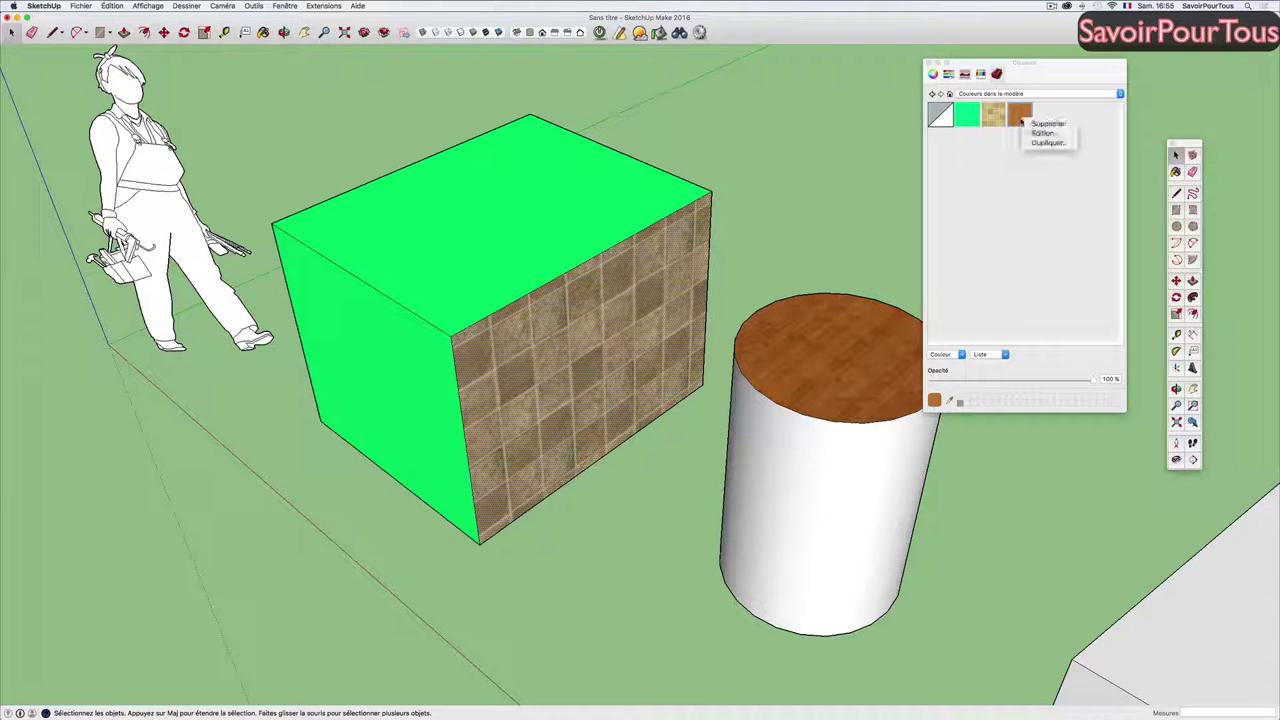
click(1041, 133)
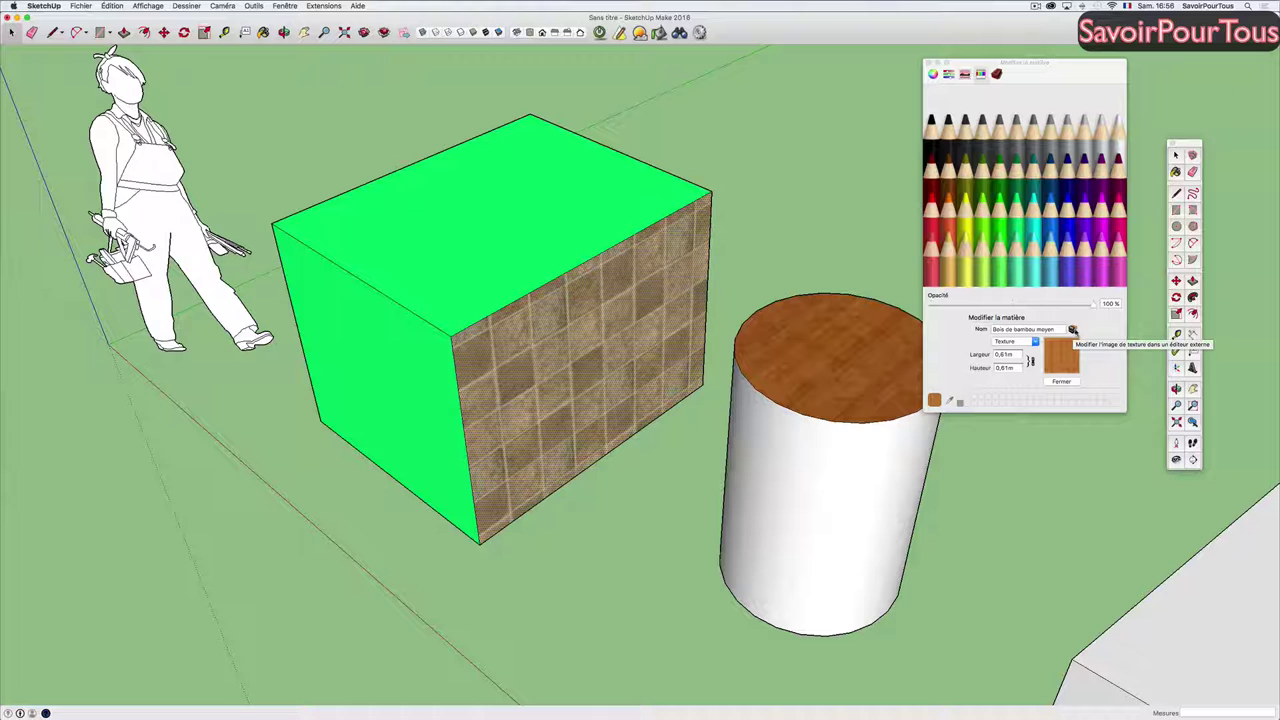
click(1073, 330)
key(super)
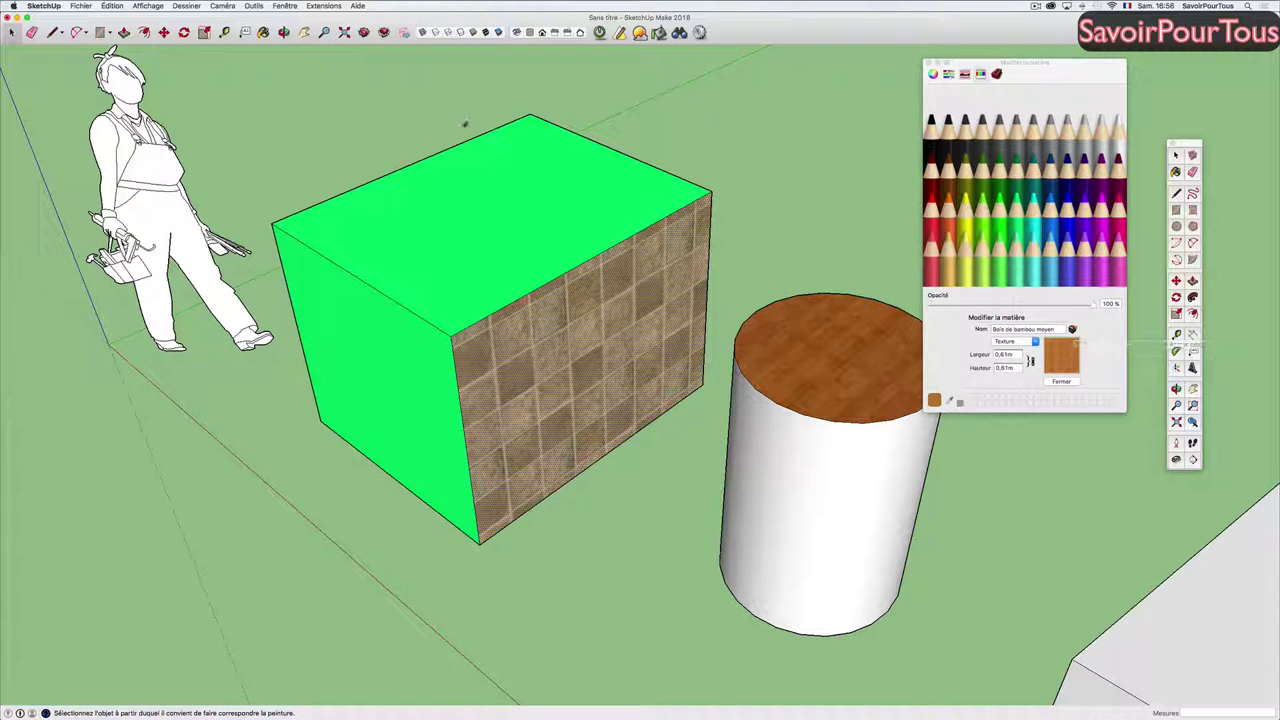
click(57, 8)
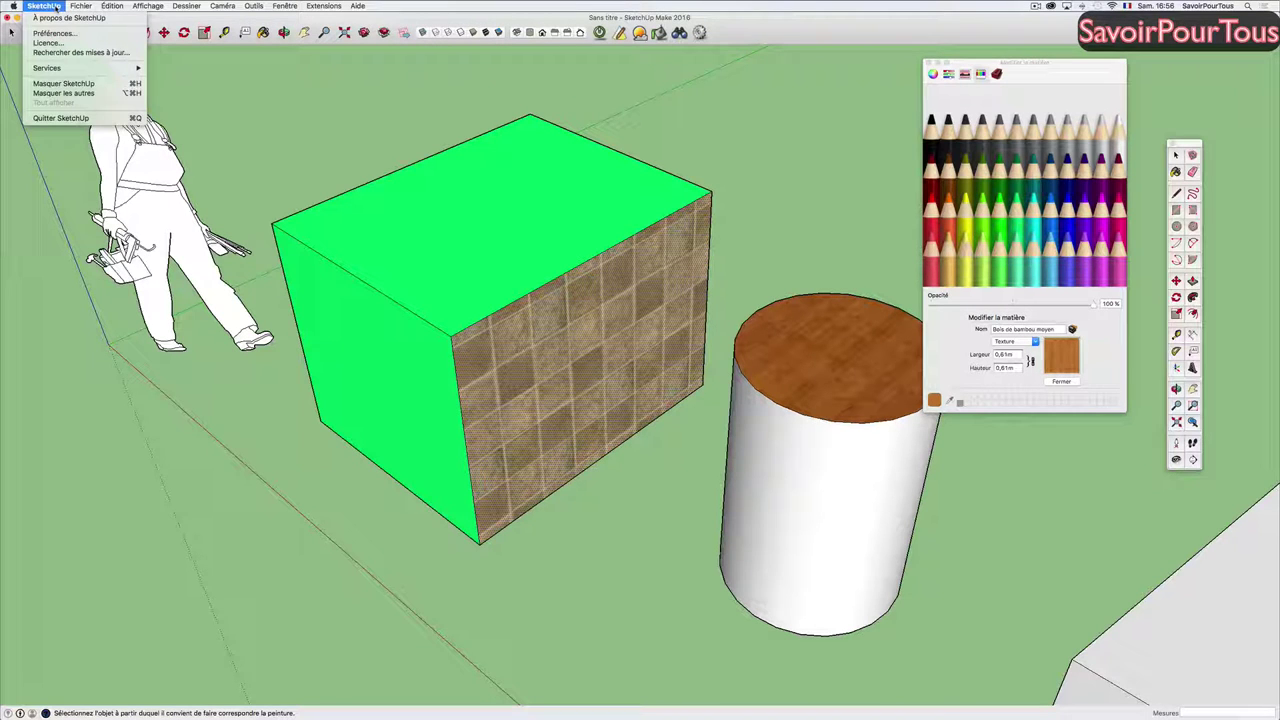
Step: Choose GIMP as the image editor under Preferences > Applications, then close Preferences
click(60, 35)
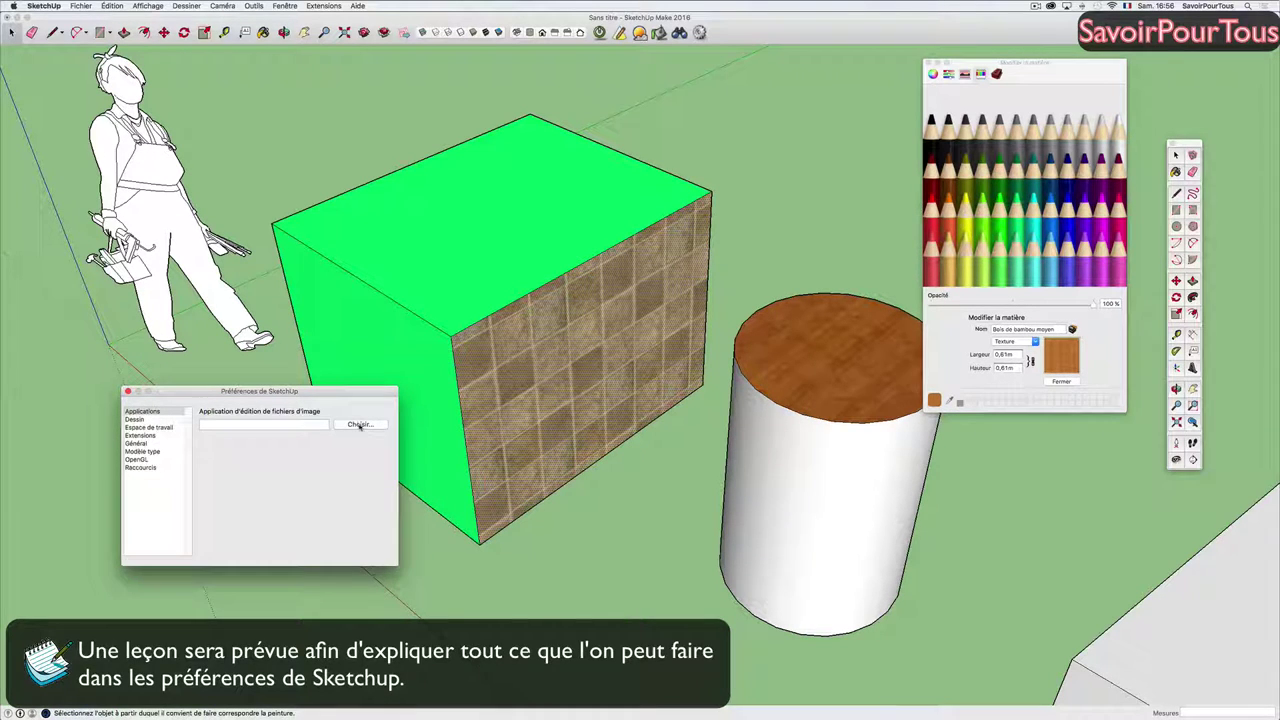
click(356, 425)
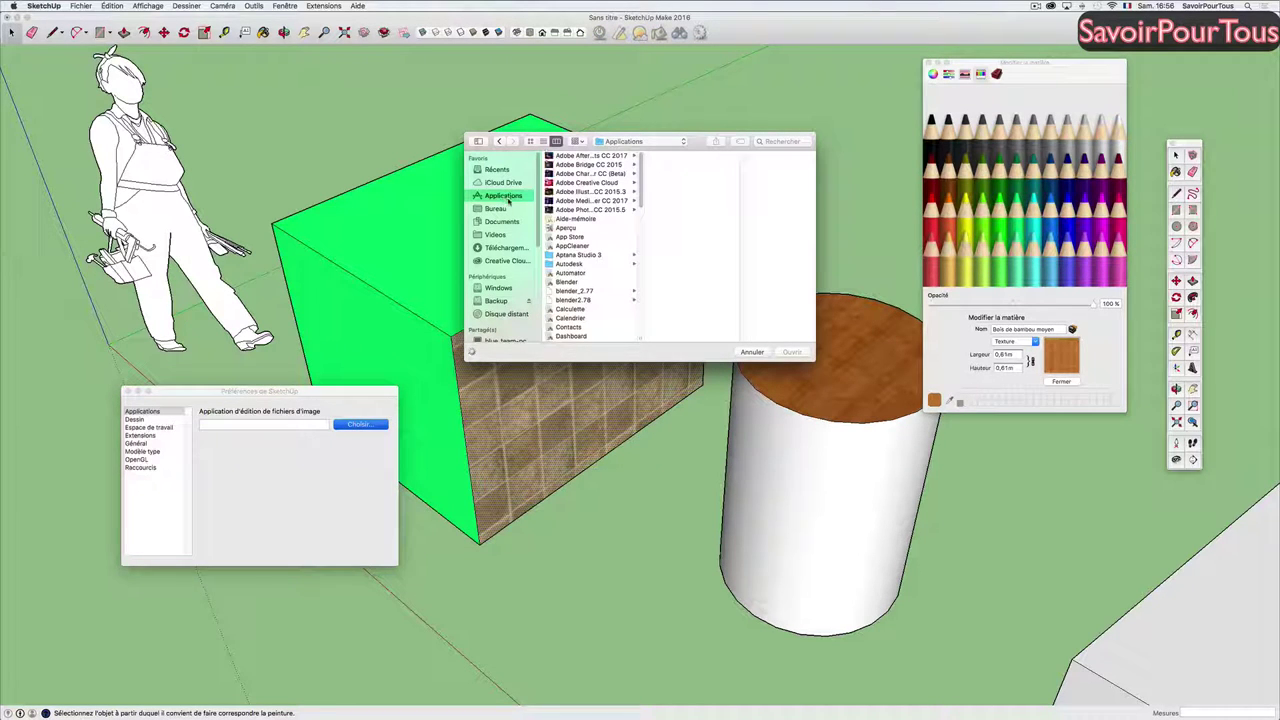
scroll(591, 235, down, 3)
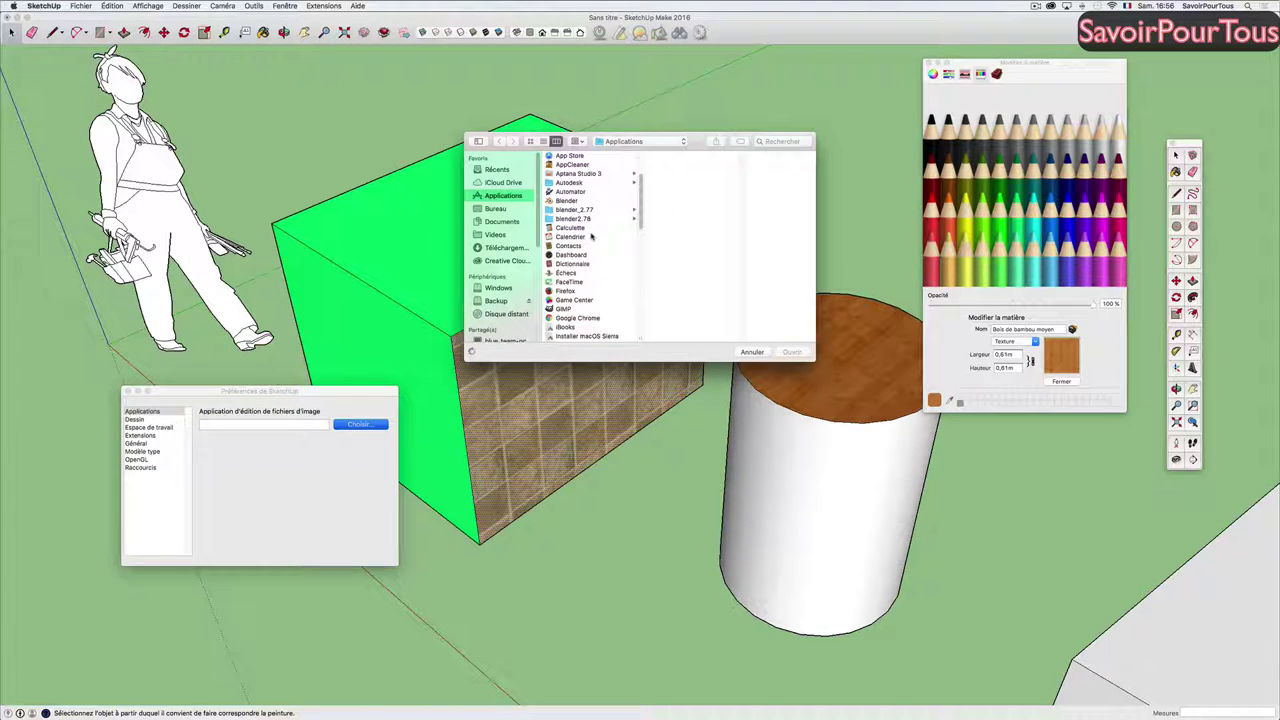
scroll(561, 312, down, 3)
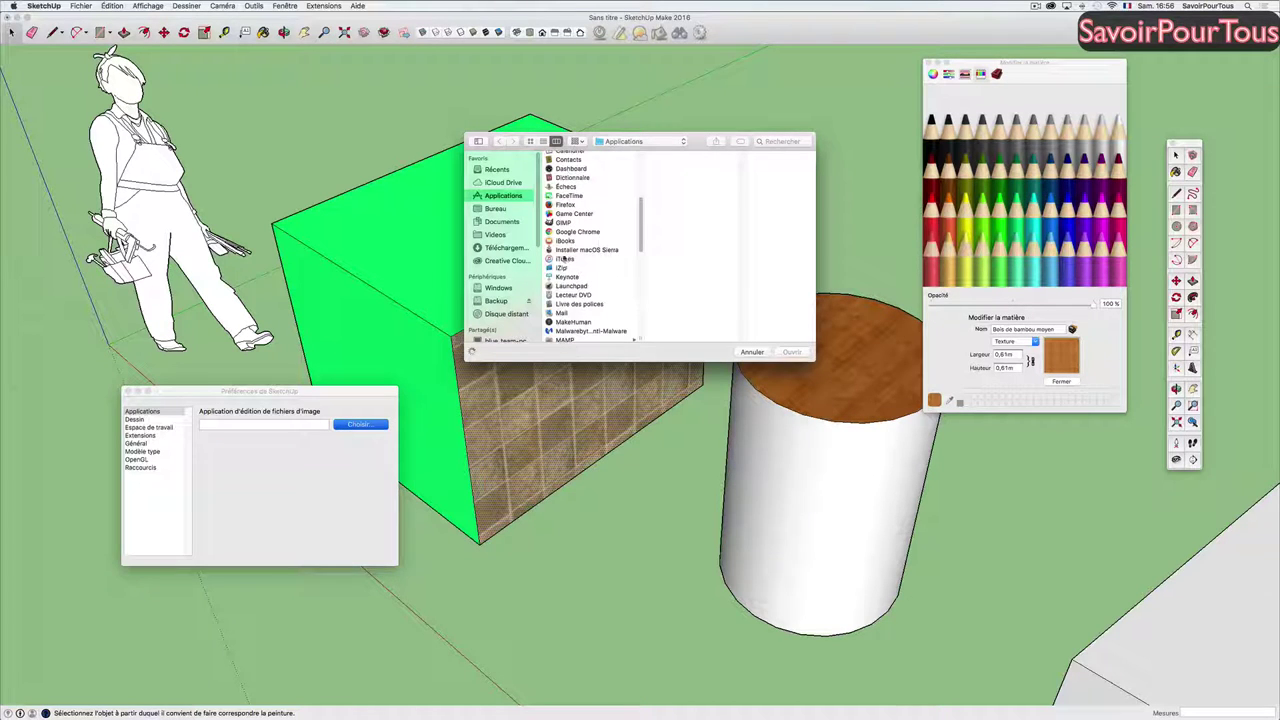
click(565, 223)
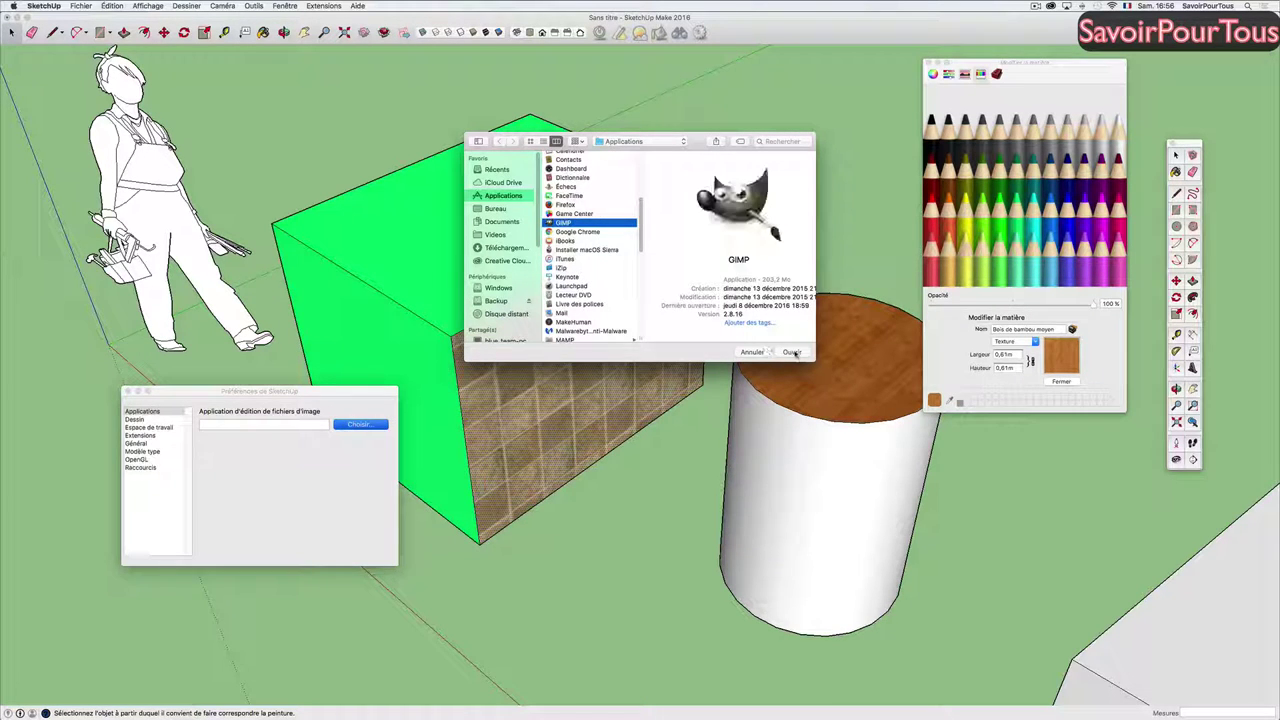
click(792, 352)
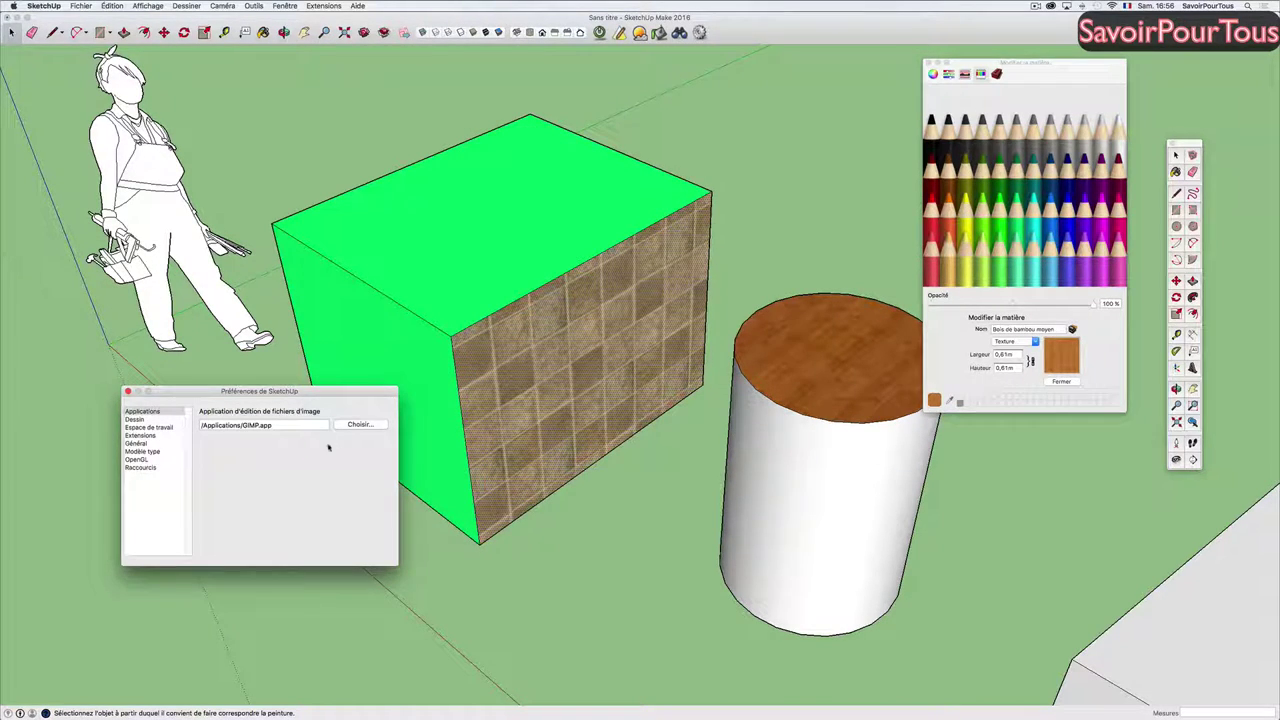
click(127, 391)
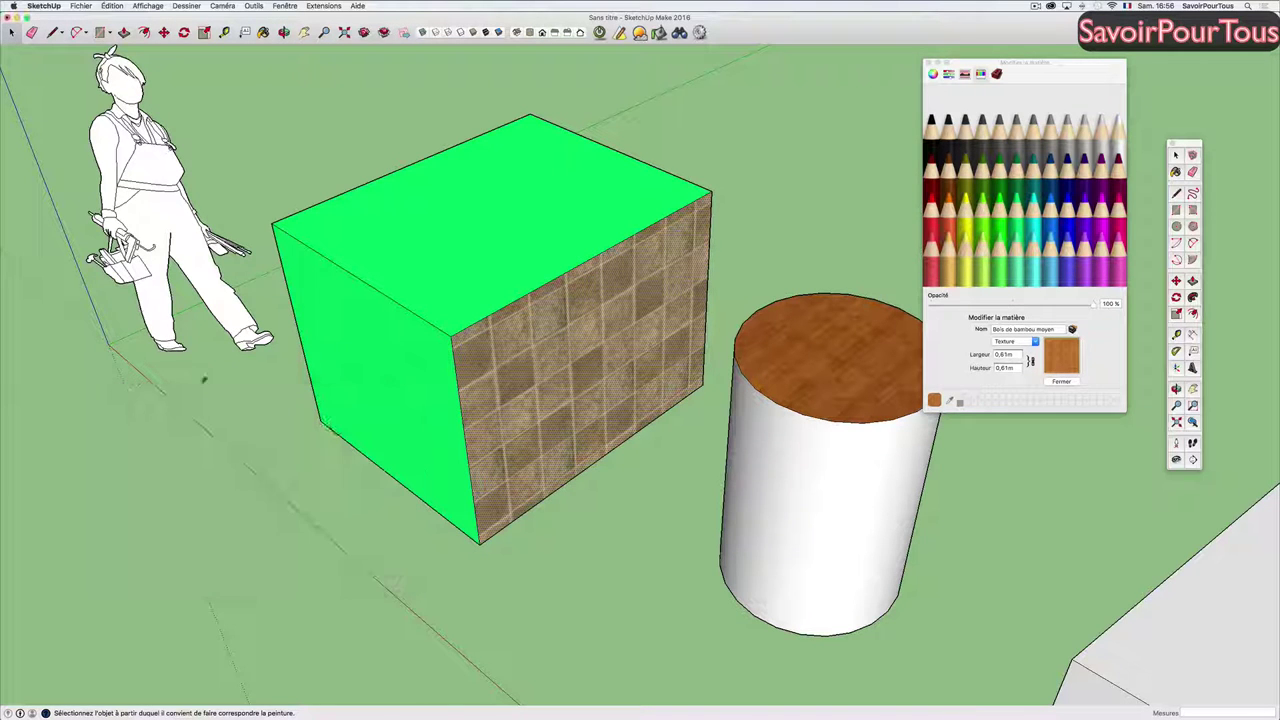
Step: Open the bamboo wood texture in GIMP and paint white brush strokes on it
click(1073, 331)
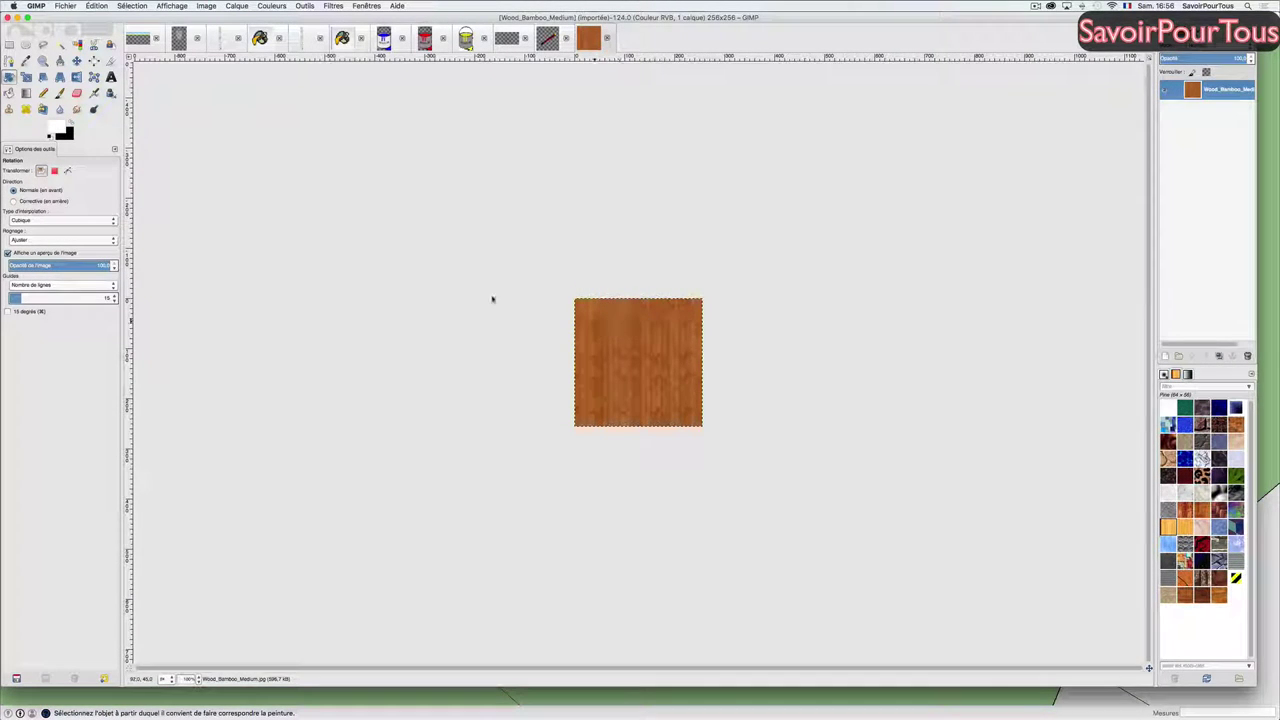
click(59, 93)
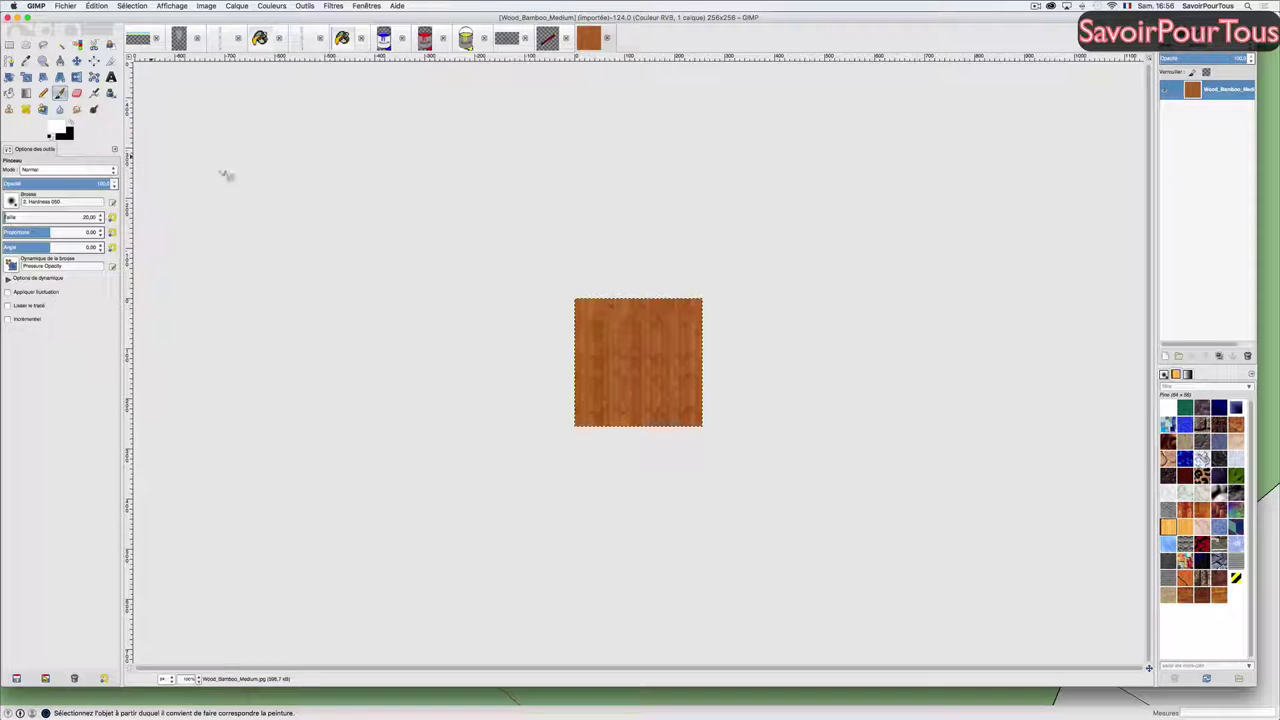
mouse_move(607, 327)
mouse_down()
mouse_move(660, 361)
mouse_move(634, 356)
mouse_move(623, 378)
mouse_up()
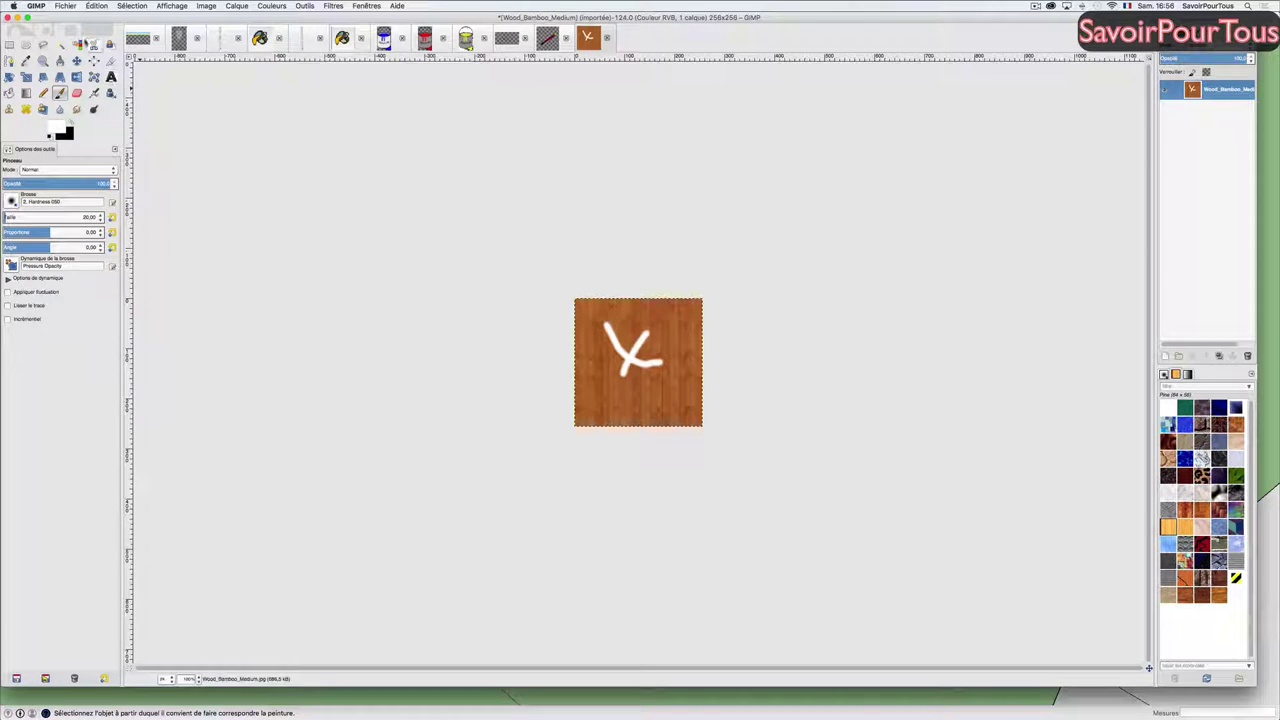
Step: Export the edited texture as JPEG at quality 90 and return to SketchUp
click(65, 6)
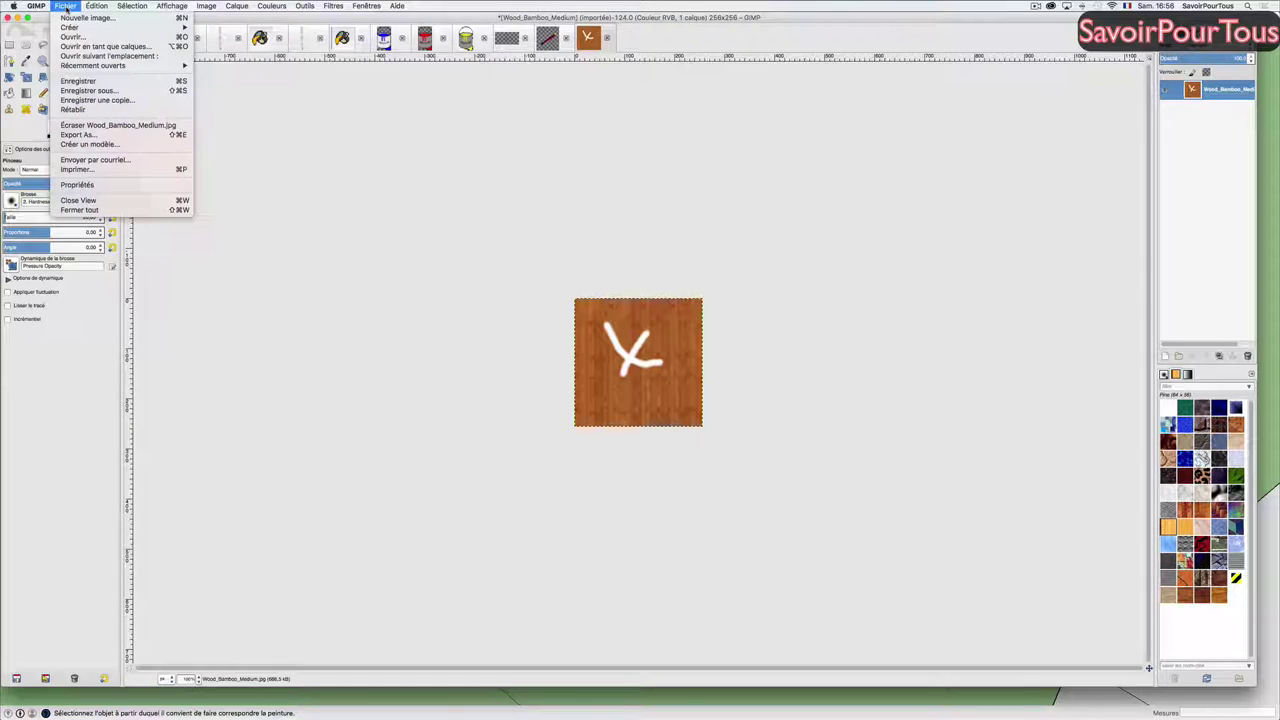
click(87, 126)
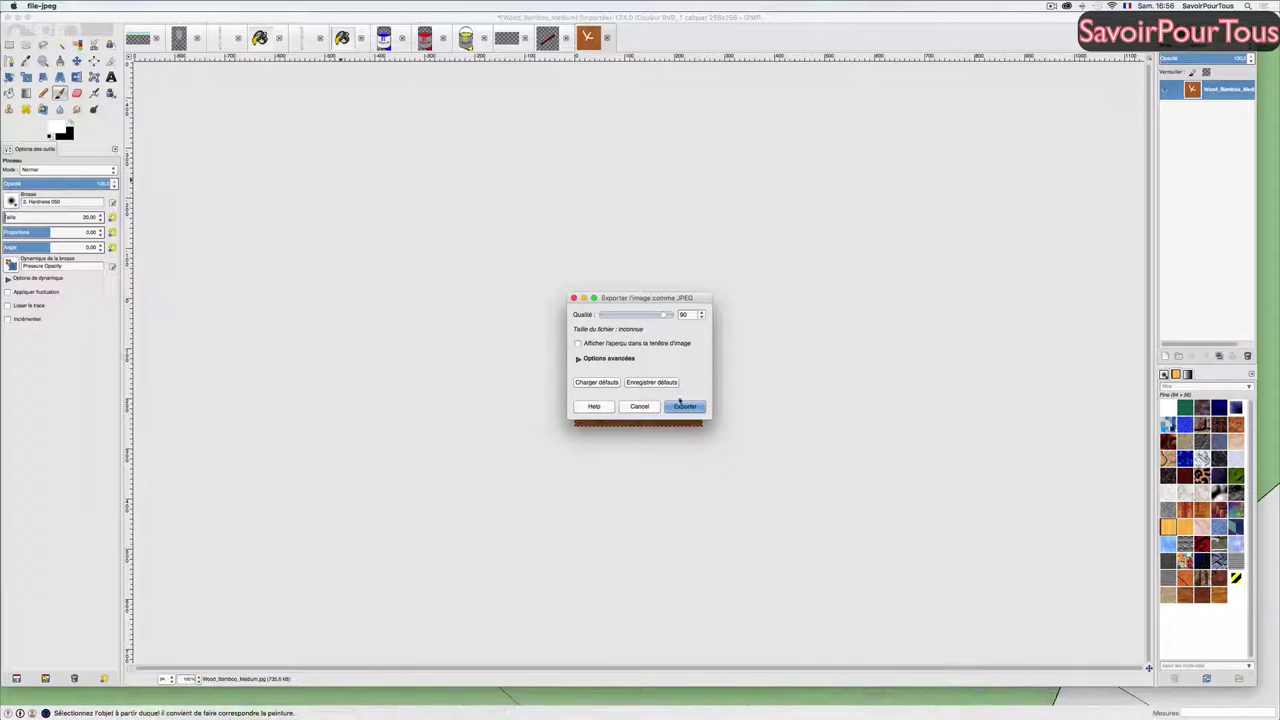
click(689, 409)
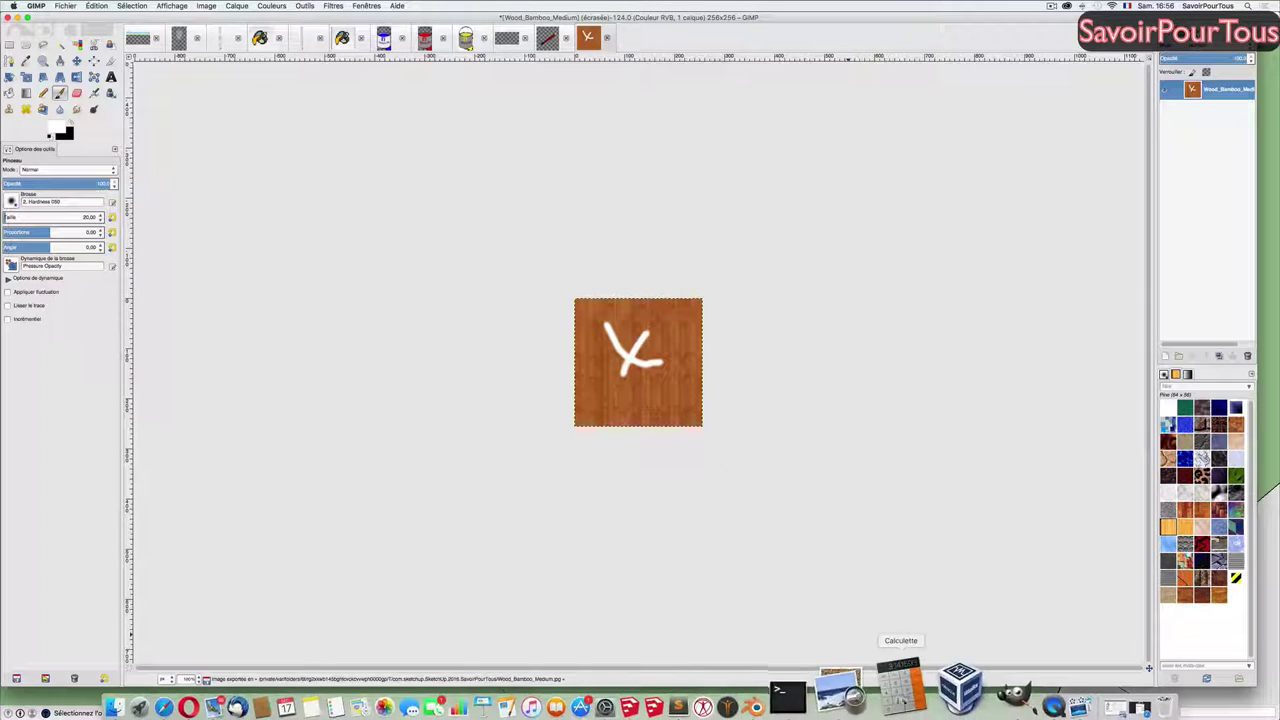
mouse_move(777, 686)
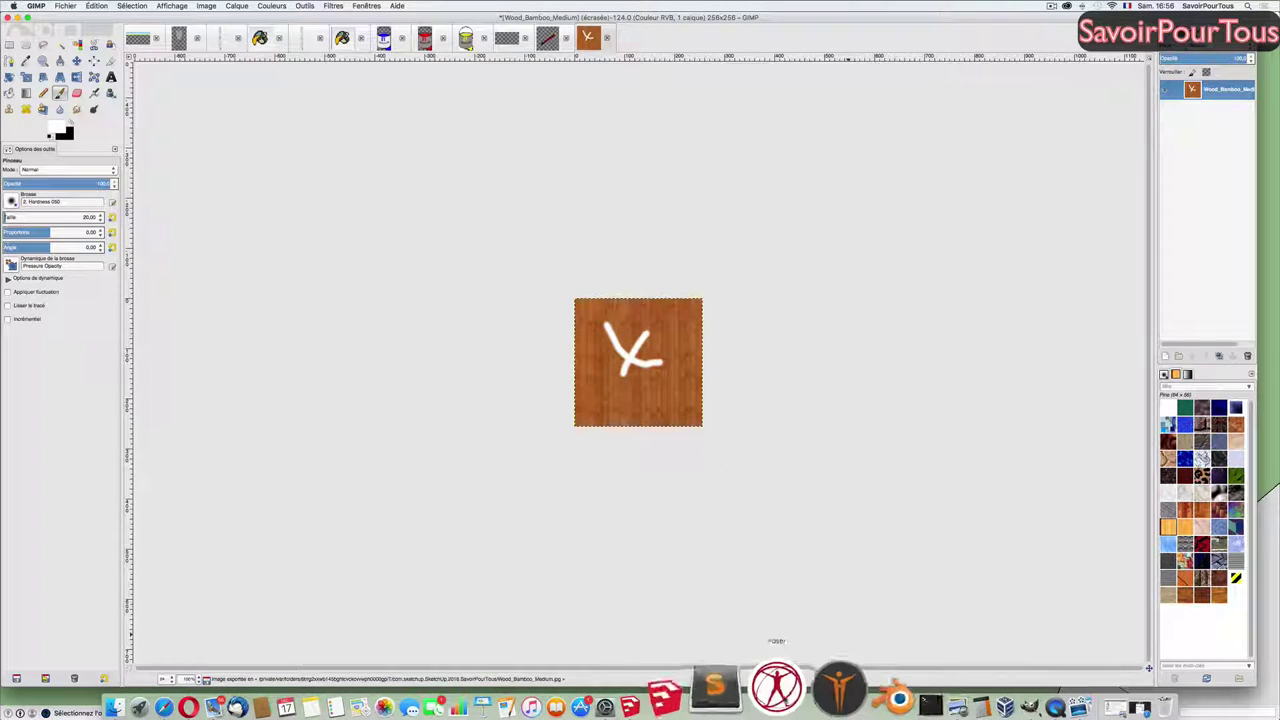
click(697, 688)
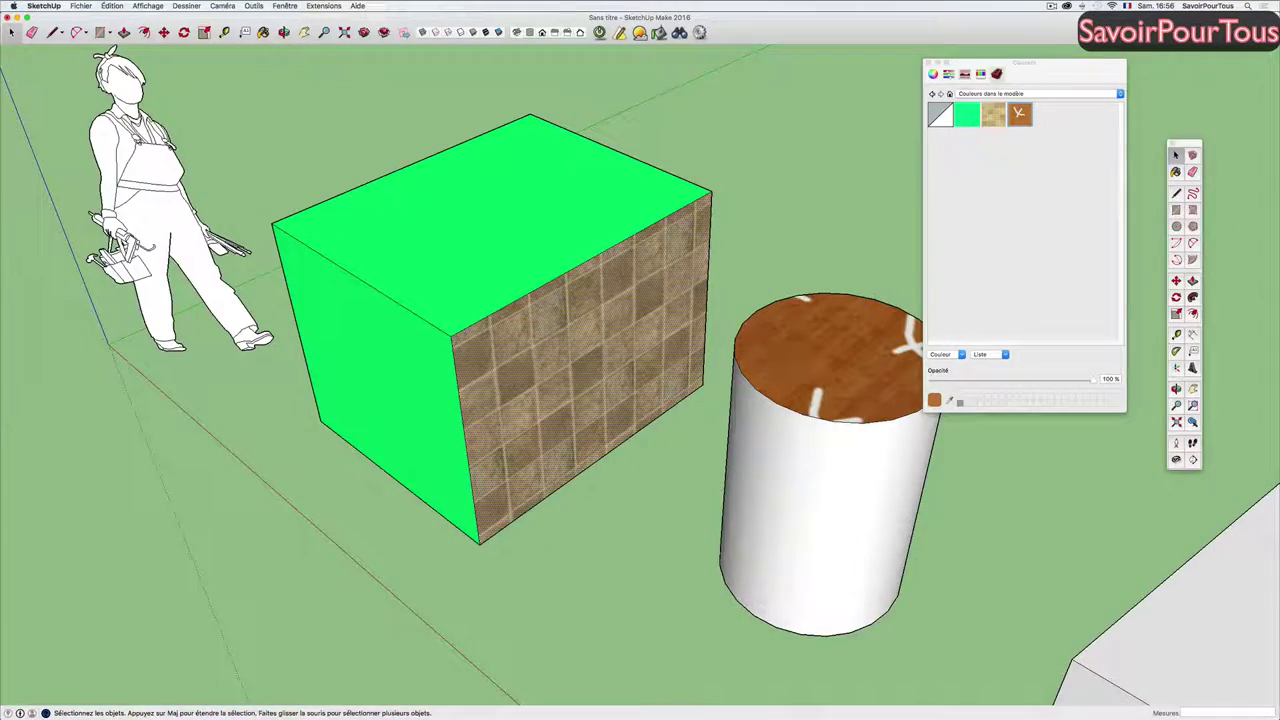
middle_drag(848, 348, 637, 377)
scroll(788, 435, up, 3)
scroll(788, 435, up, 2)
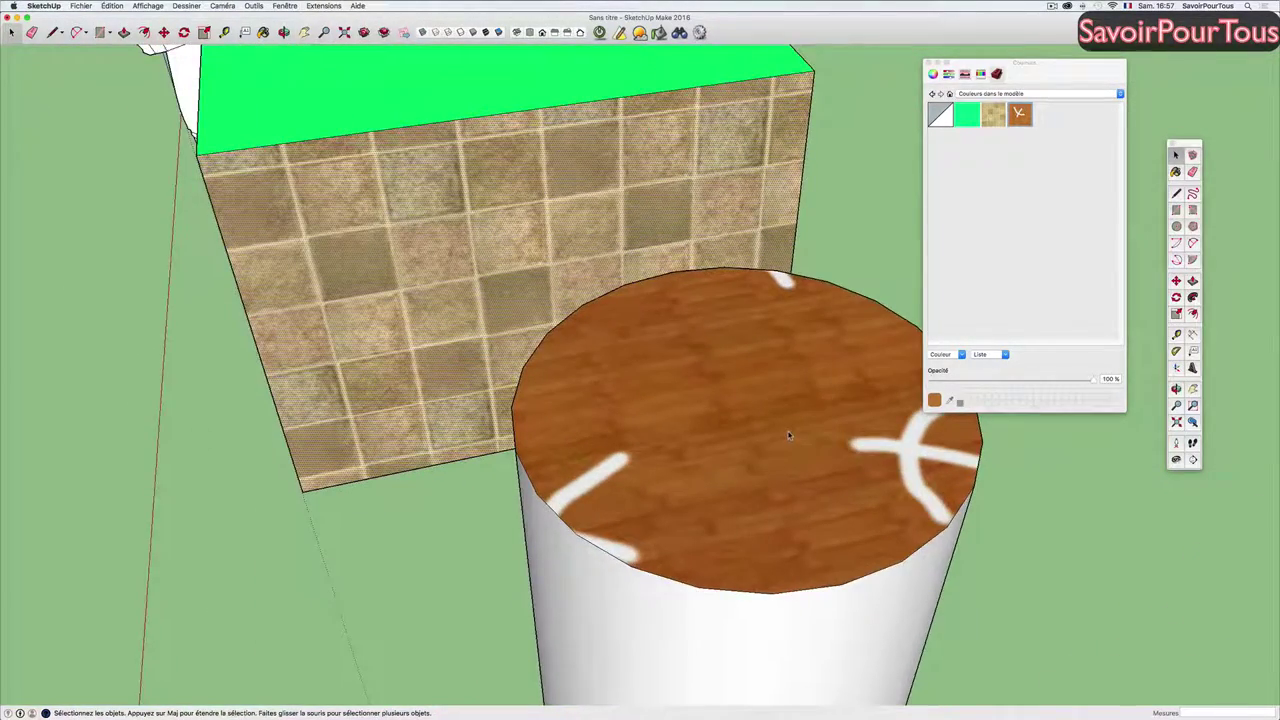
scroll(759, 347, down, 3)
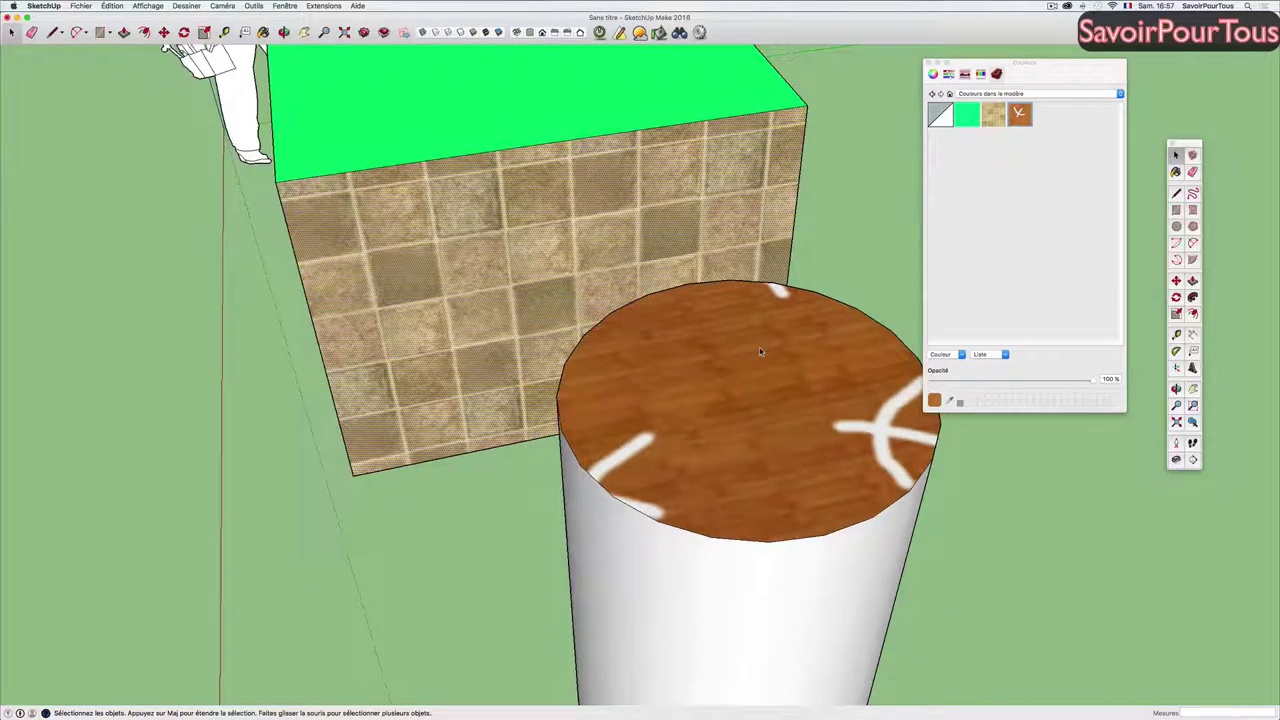
scroll(759, 347, down, 2)
scroll(759, 347, down, 2)
mouse_move(756, 347)
middle_down()
mouse_move(740, 365)
mouse_move(798, 382)
mouse_move(882, 366)
middle_up()
scroll(798, 382, up, 2)
scroll(798, 382, down, 1)
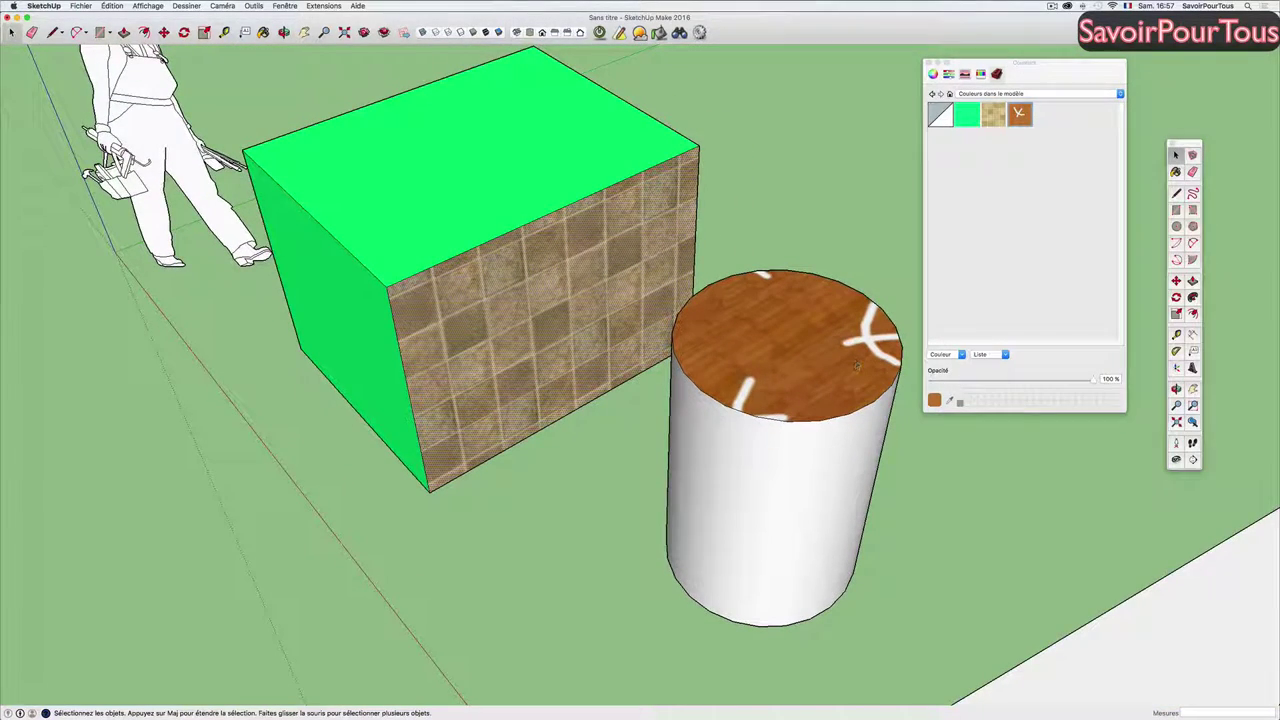
scroll(790, 371, down, 3)
scroll(800, 355, down, 3)
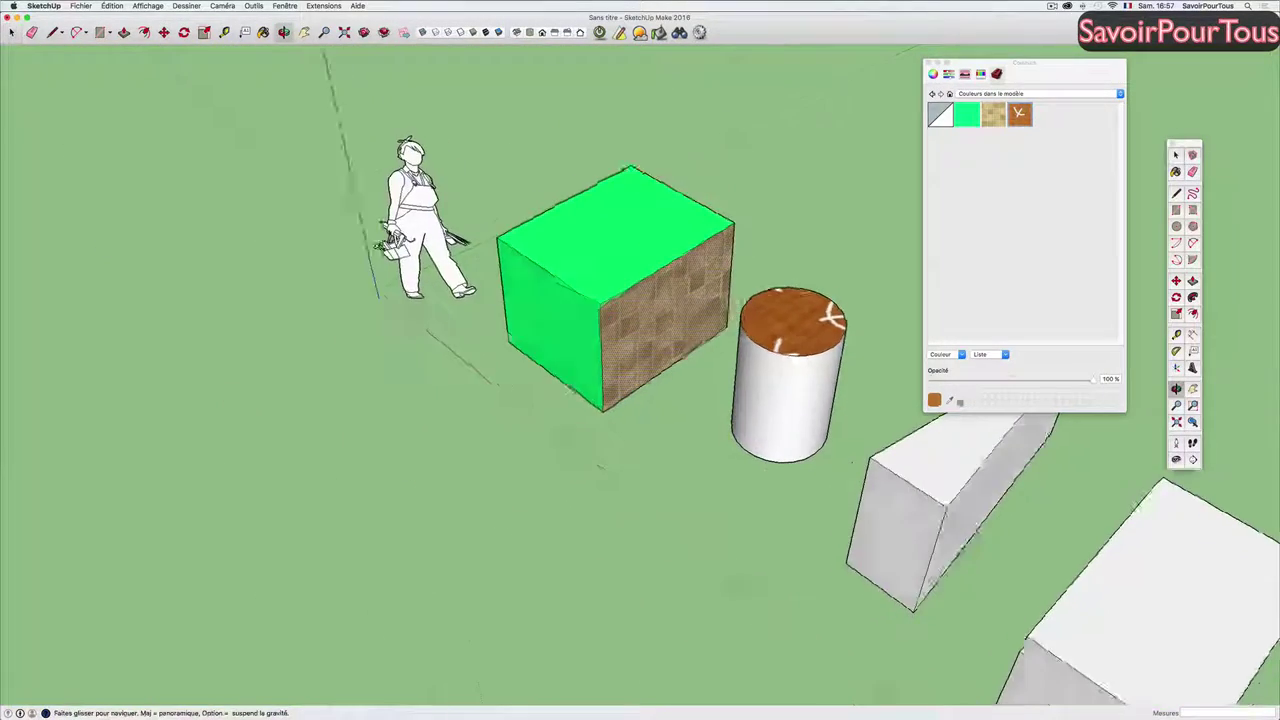
scroll(808, 331, down, 2)
middle_drag(808, 331, 737, 349)
scroll(663, 334, up, 3)
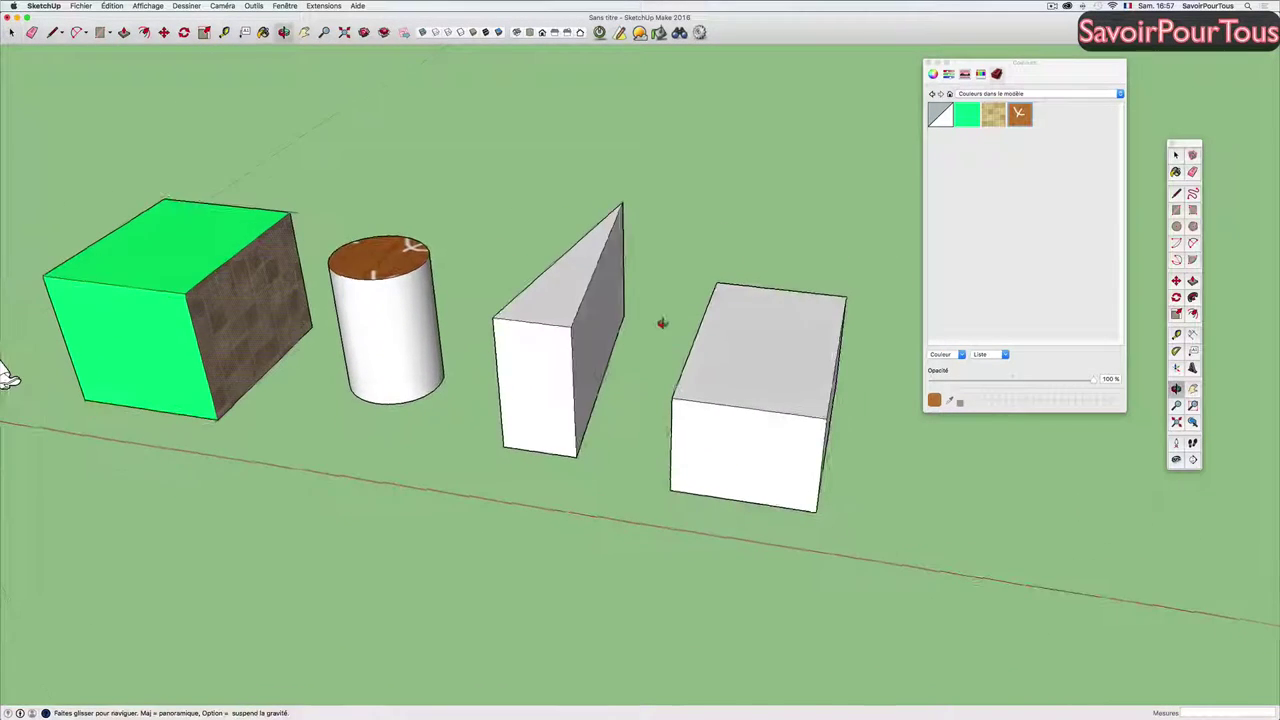
click(962, 355)
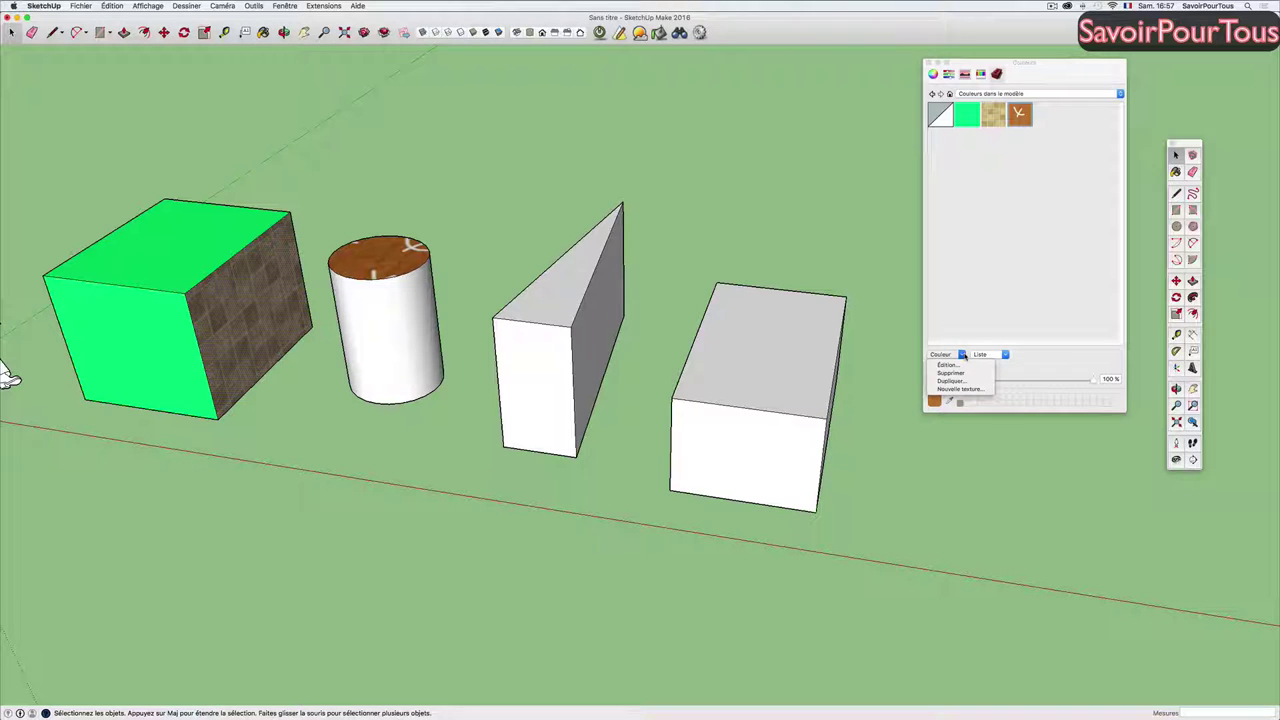
click(883, 240)
Step: Paint the right-hand box with the diamond-plate material from the Métal collection
middle_drag(914, 237, 831, 254)
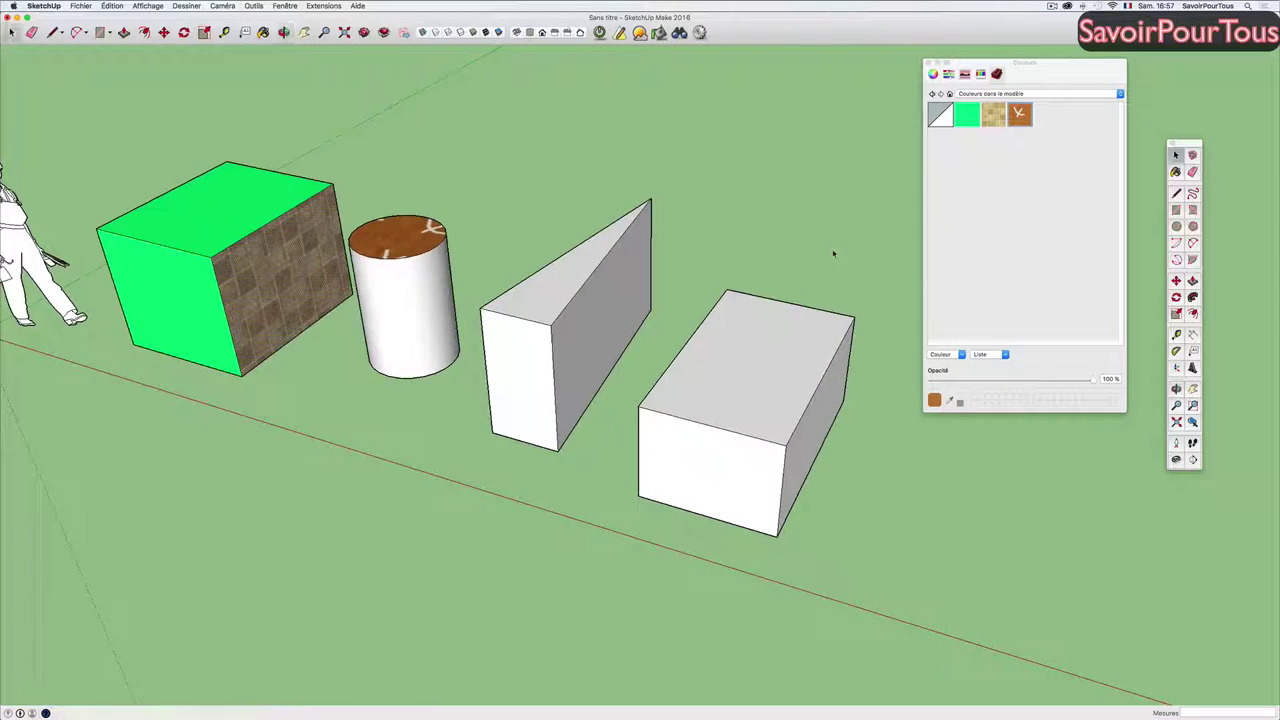
click(993, 95)
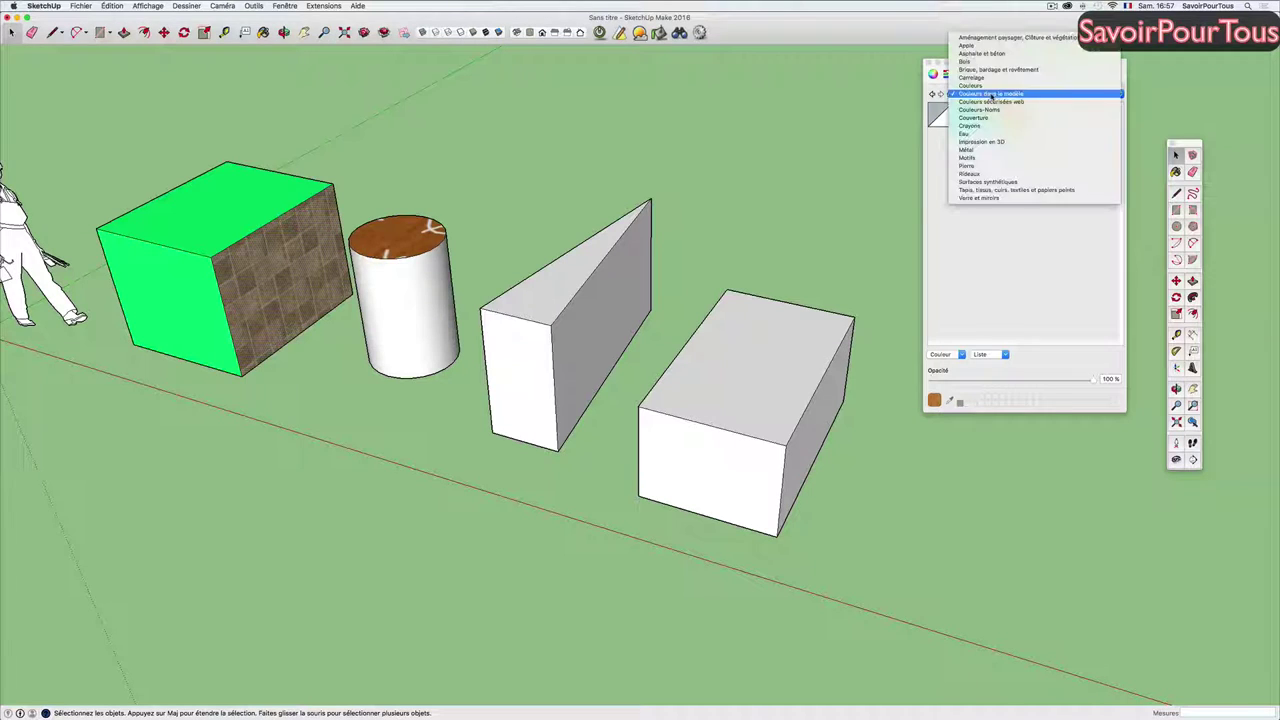
click(967, 149)
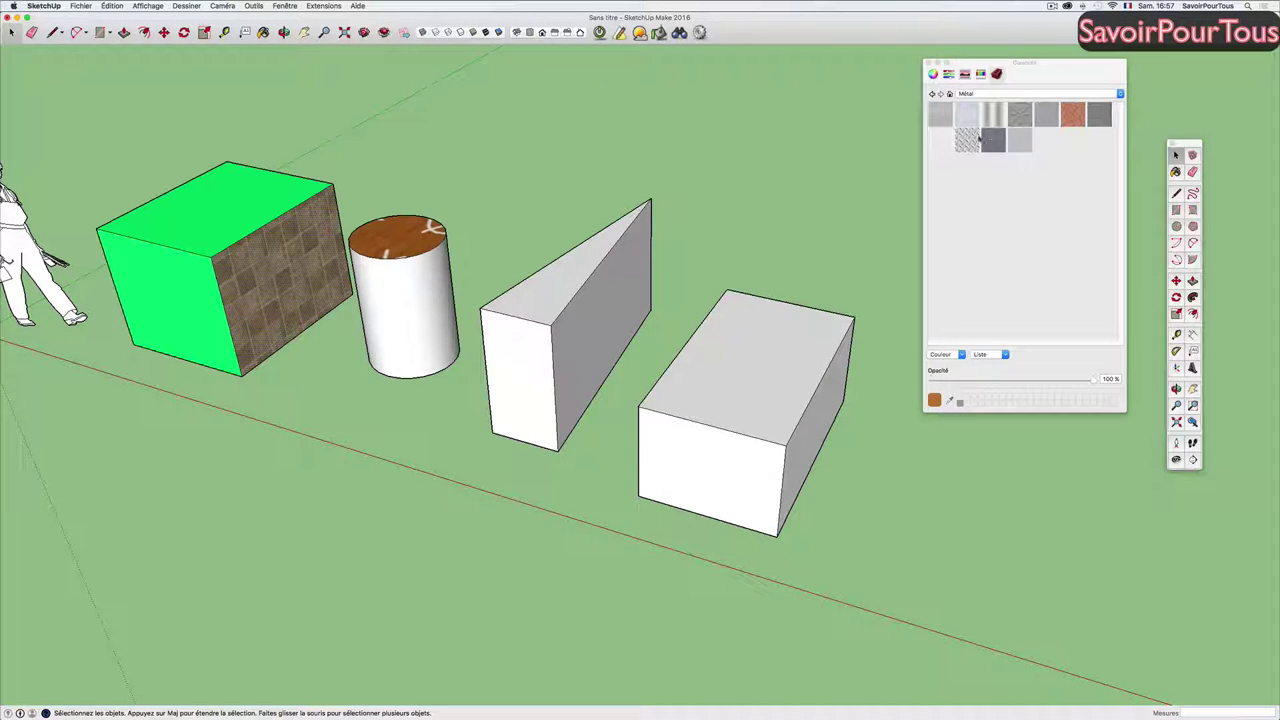
click(967, 140)
click(757, 378)
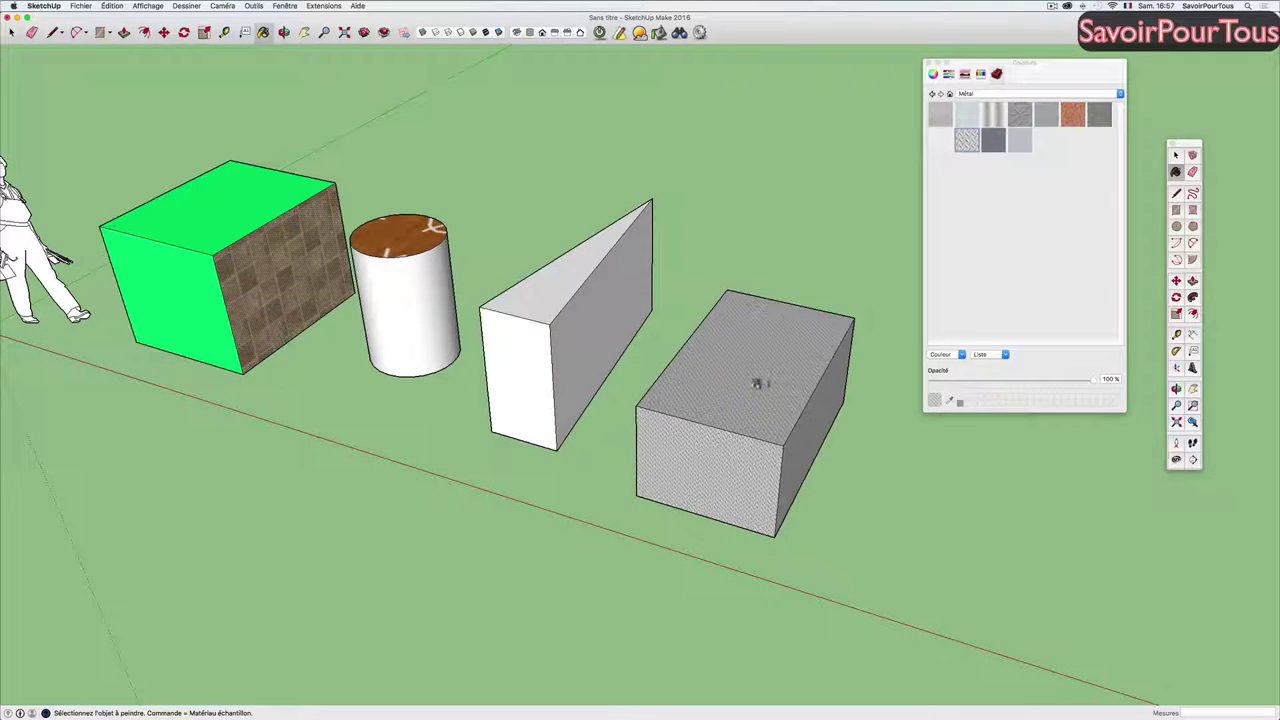
scroll(766, 408, up, 2)
scroll(766, 408, up, 3)
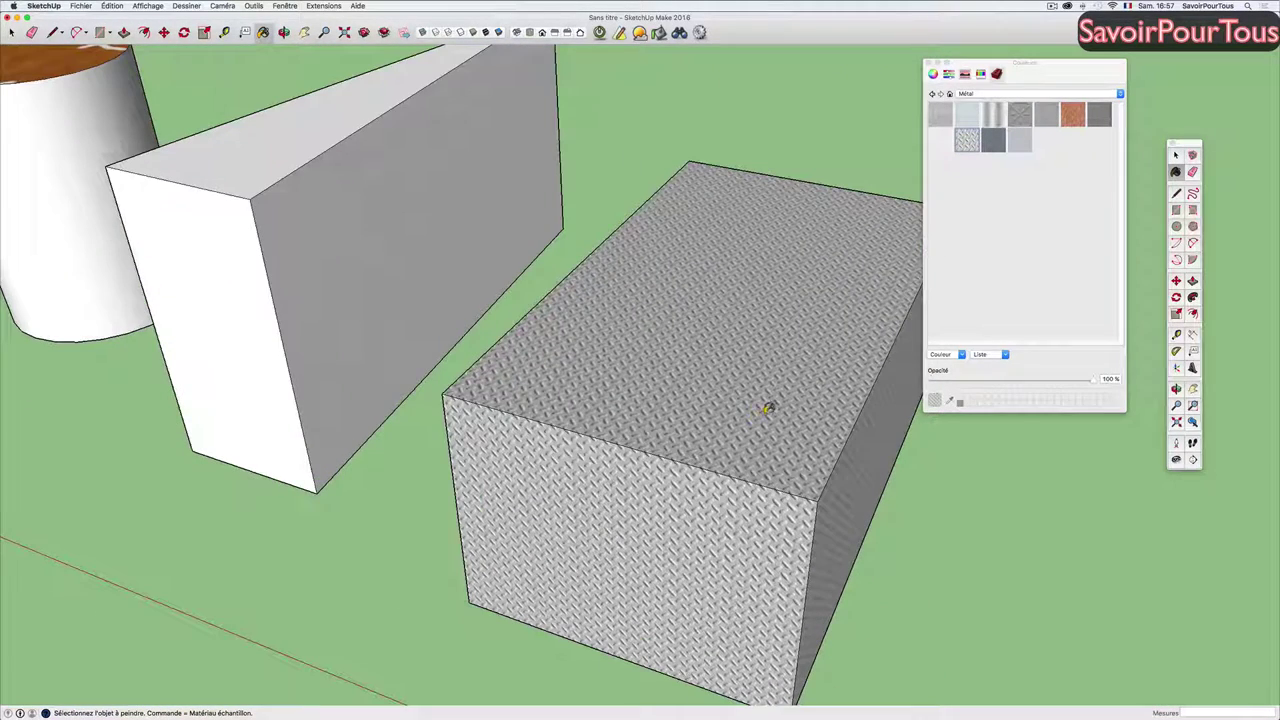
key(space)
click(962, 355)
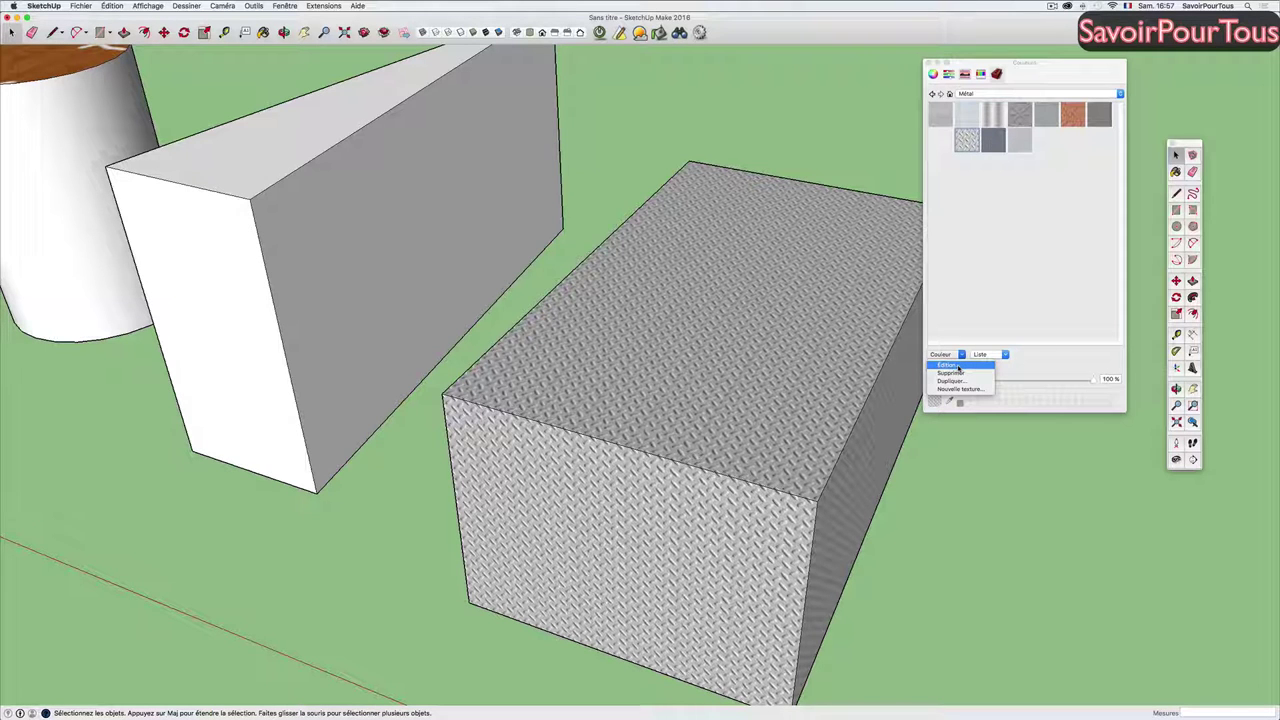
click(958, 368)
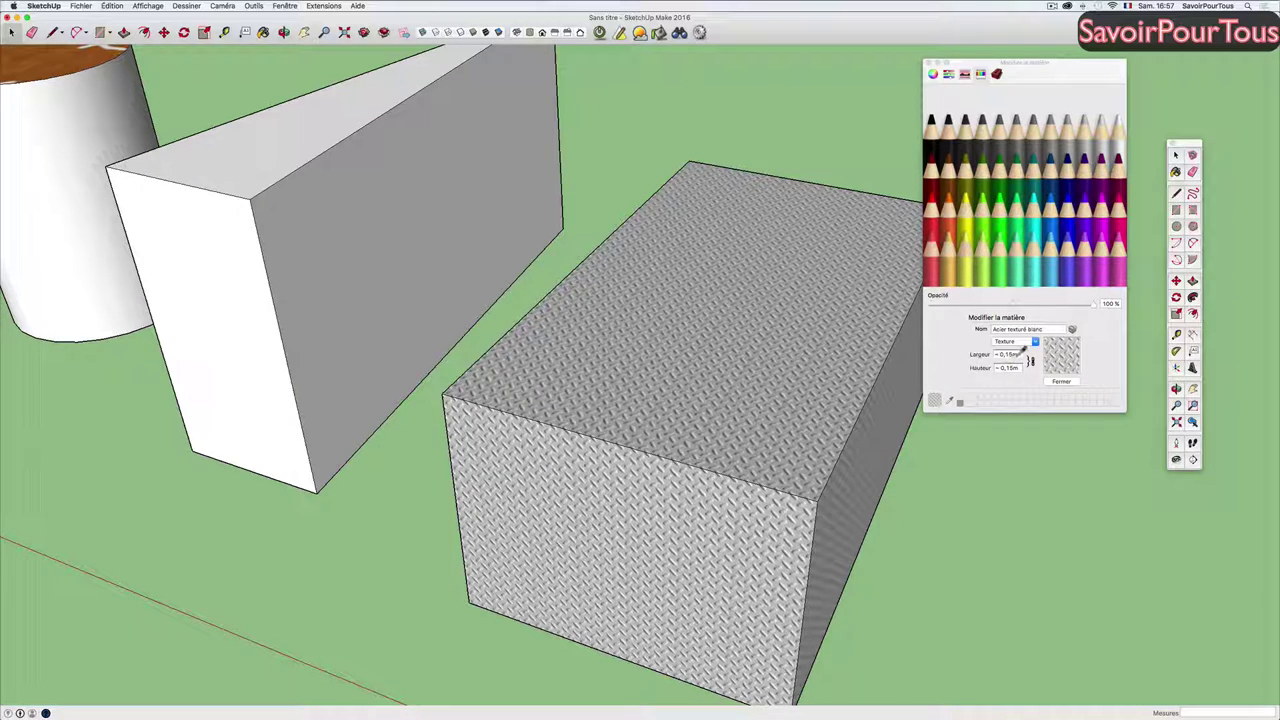
click(1012, 355)
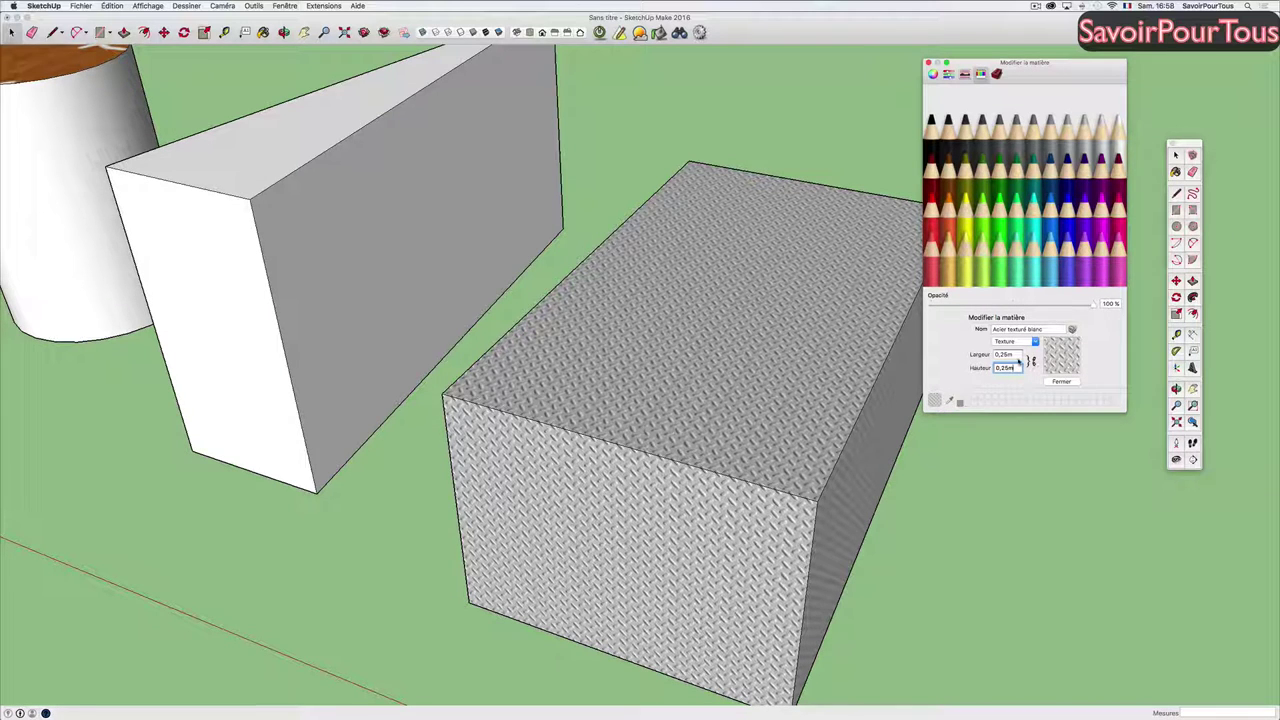
text(0,3m)
click(1006, 368)
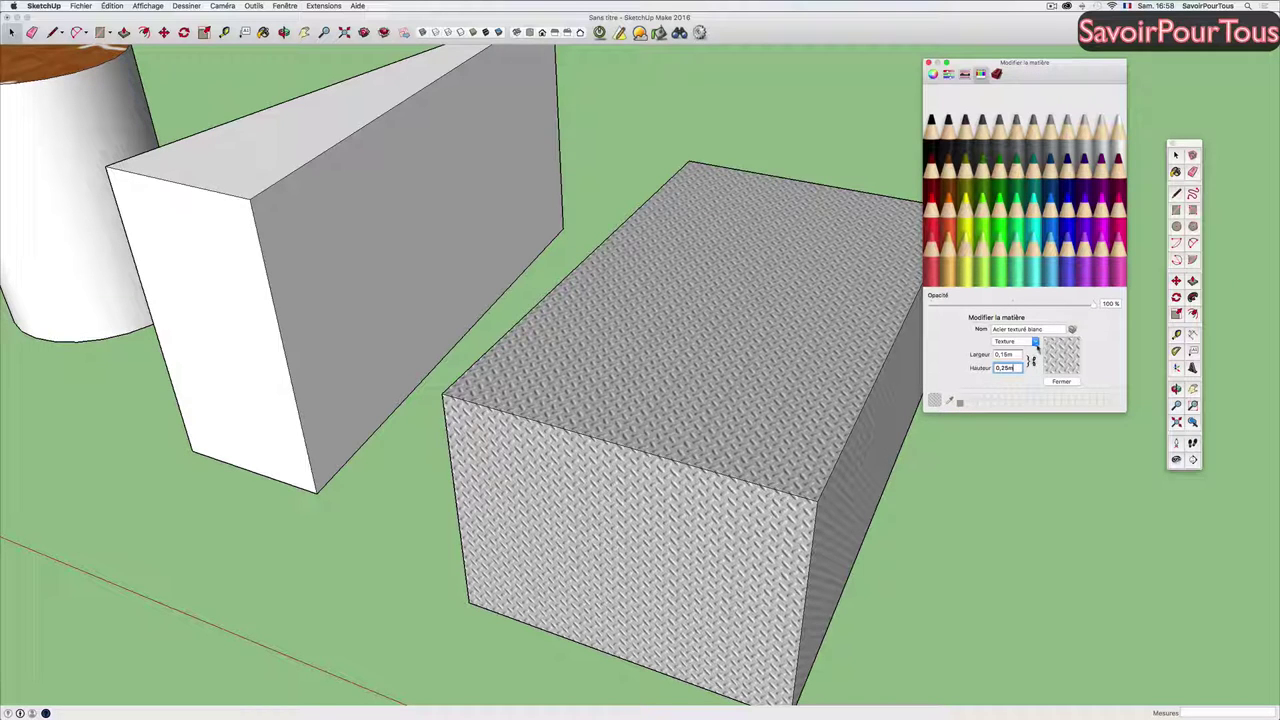
click(1035, 342)
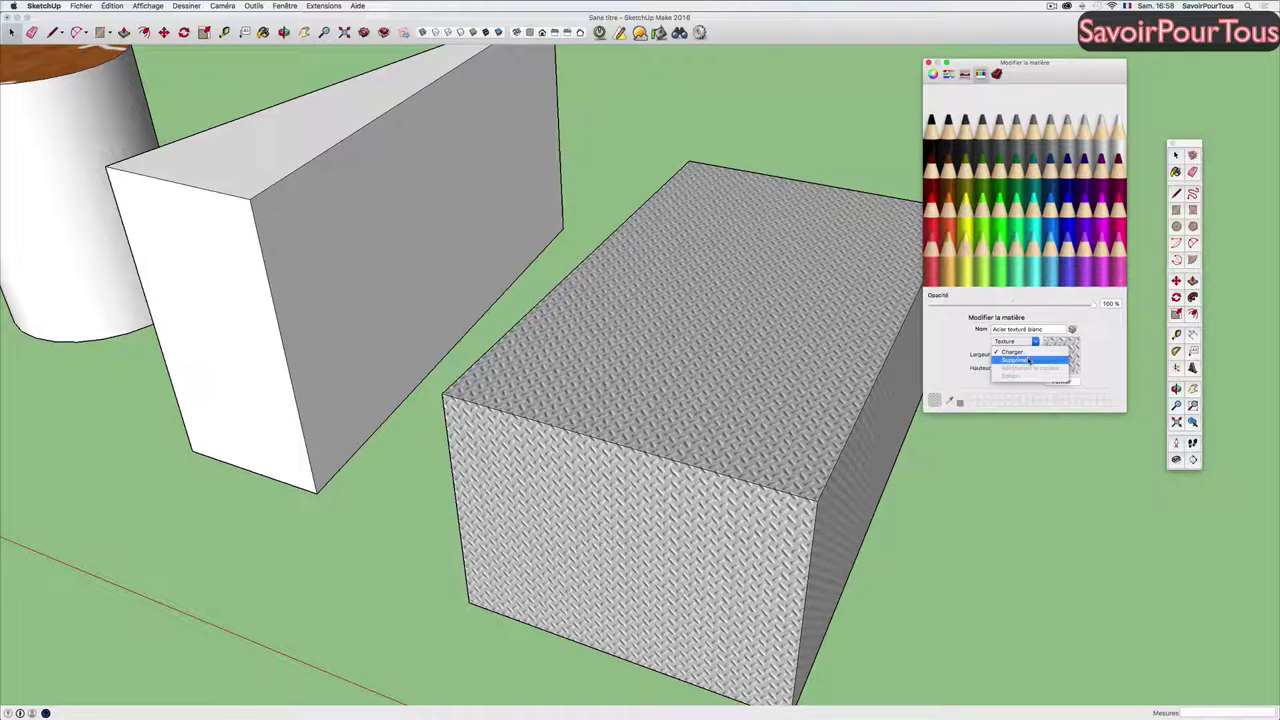
click(1070, 330)
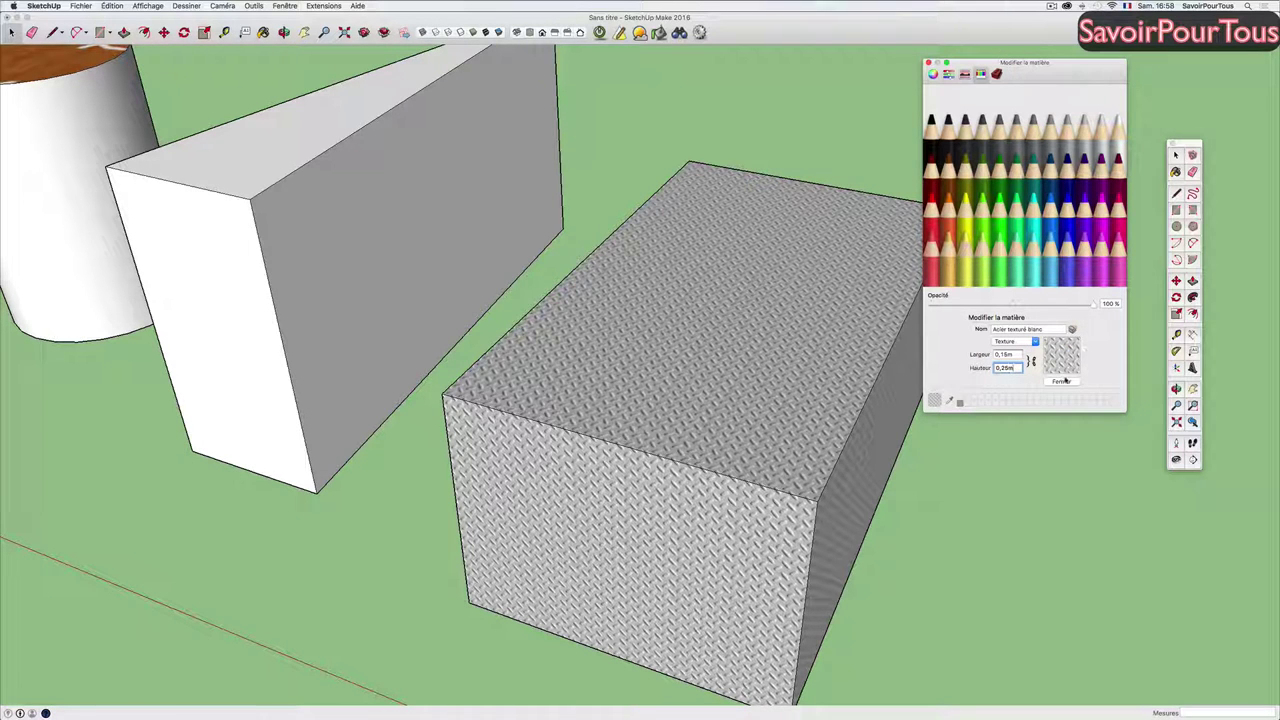
click(1061, 381)
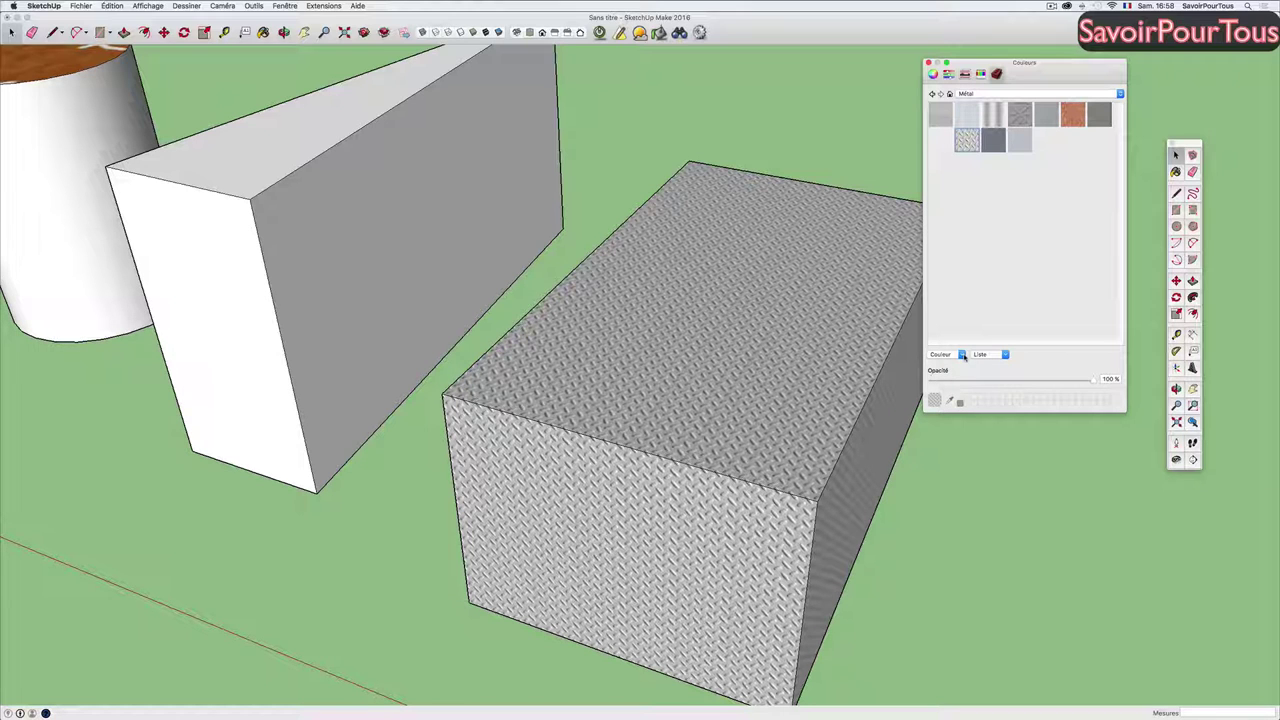
Step: Create a new texture from the Desktop photo 40935ea41a, sized 1,00 m by 0,74 m
click(962, 355)
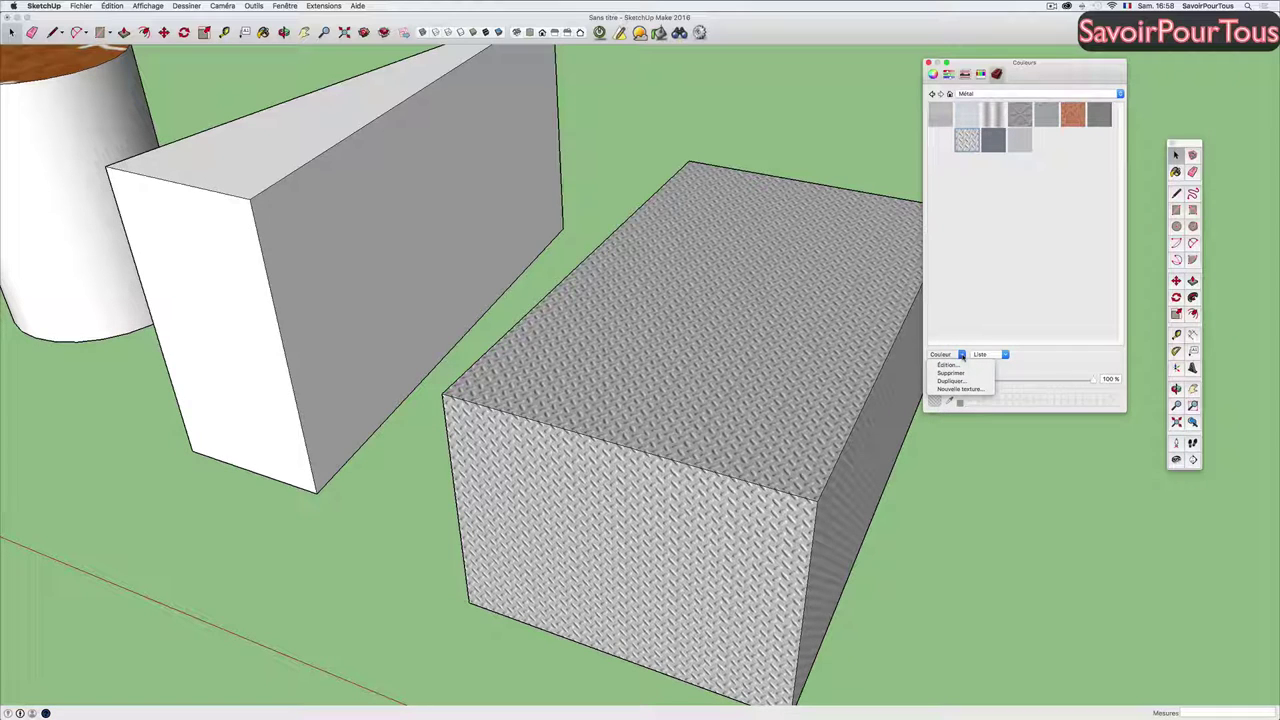
click(960, 389)
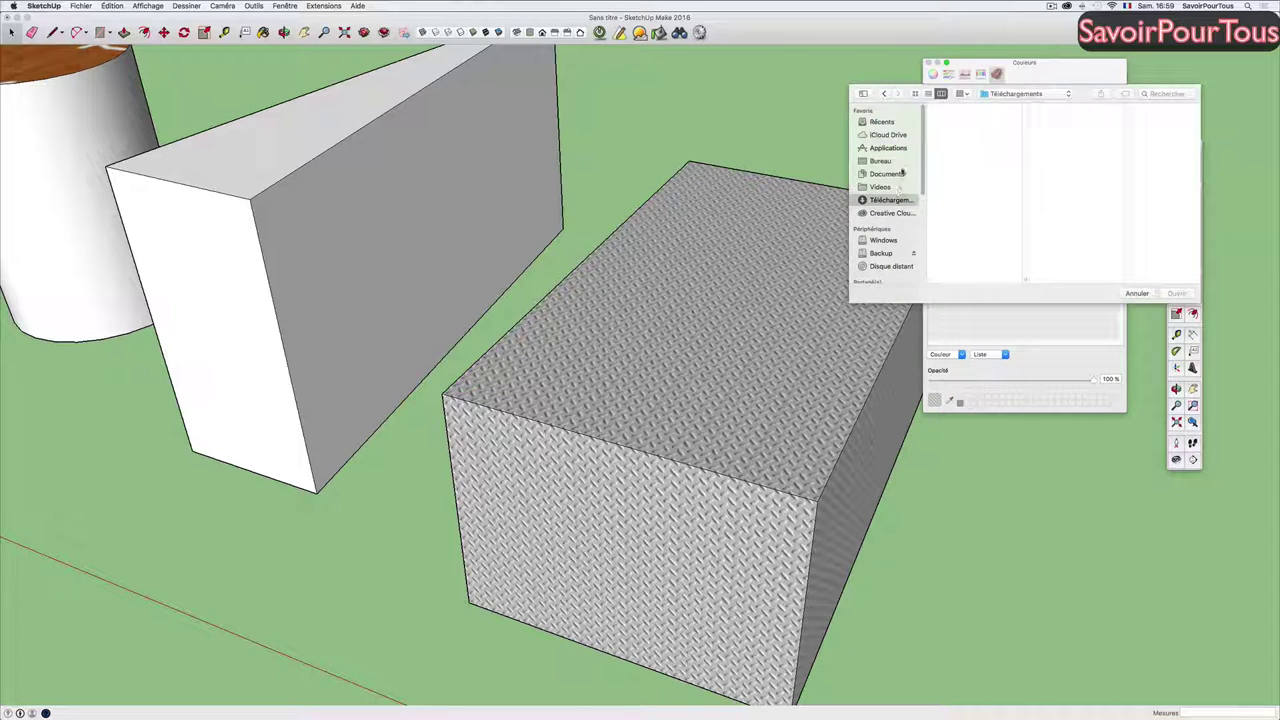
click(895, 162)
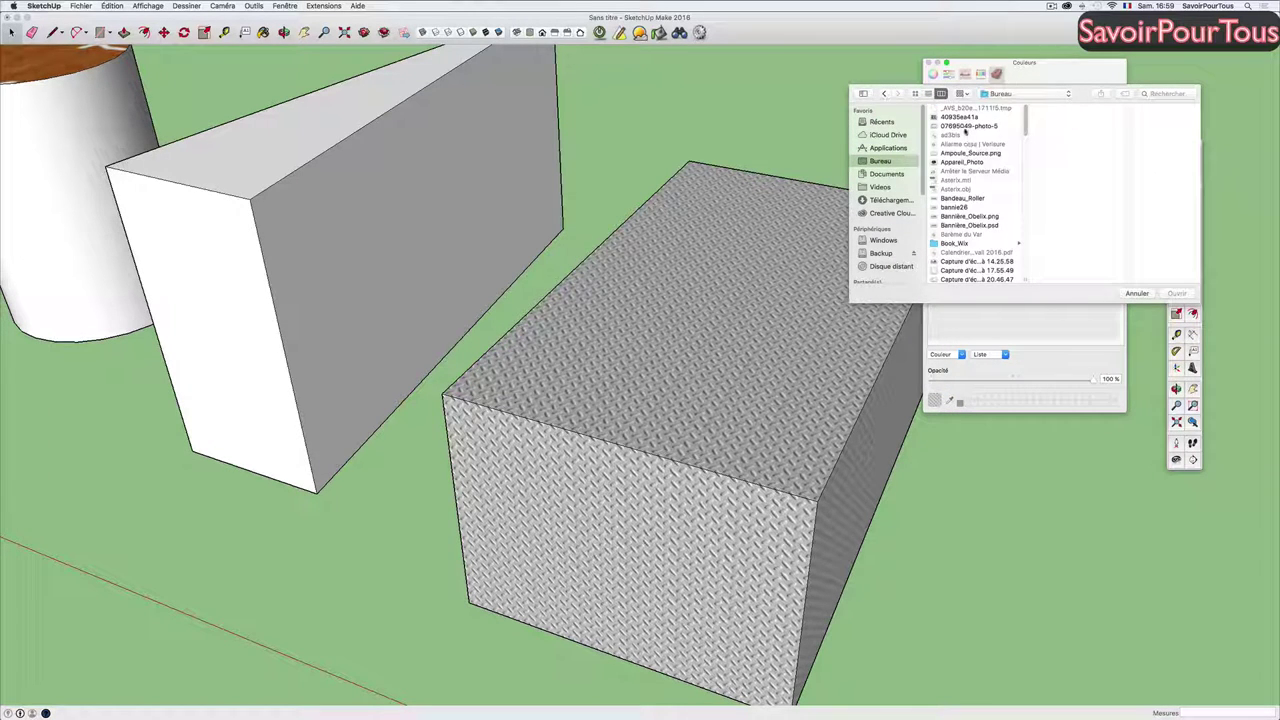
click(966, 118)
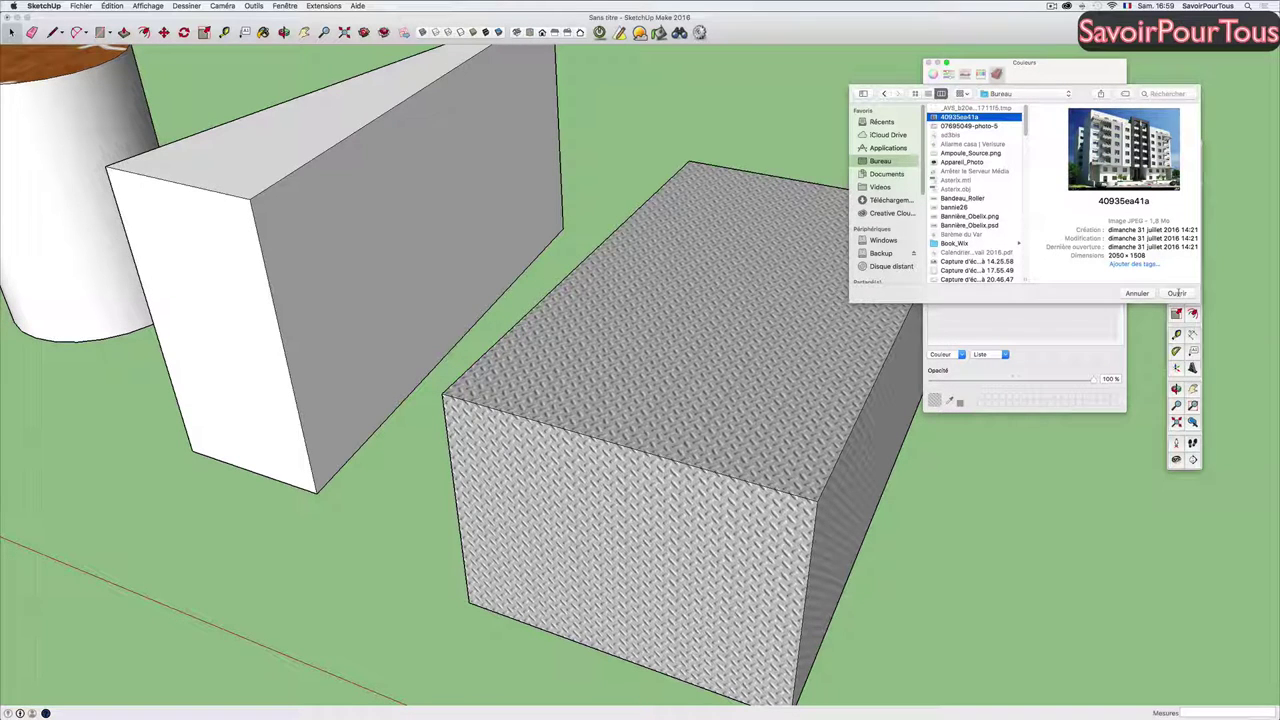
click(1177, 293)
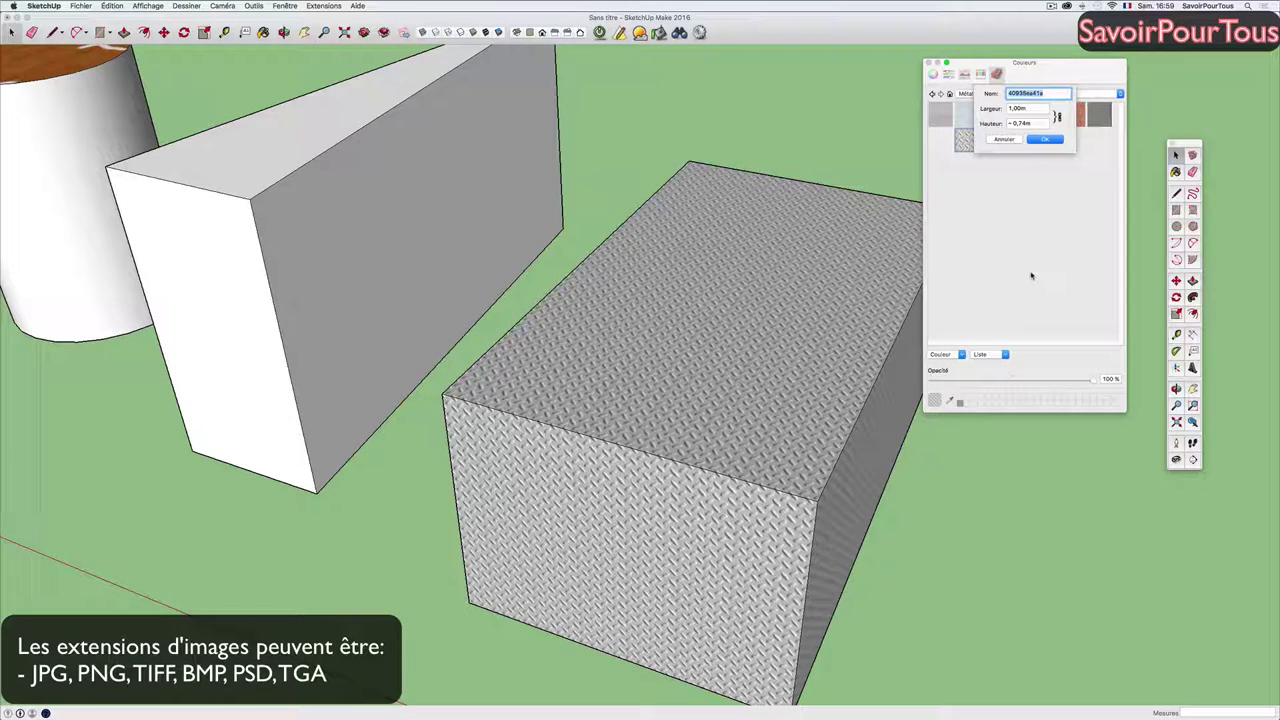
click(1051, 144)
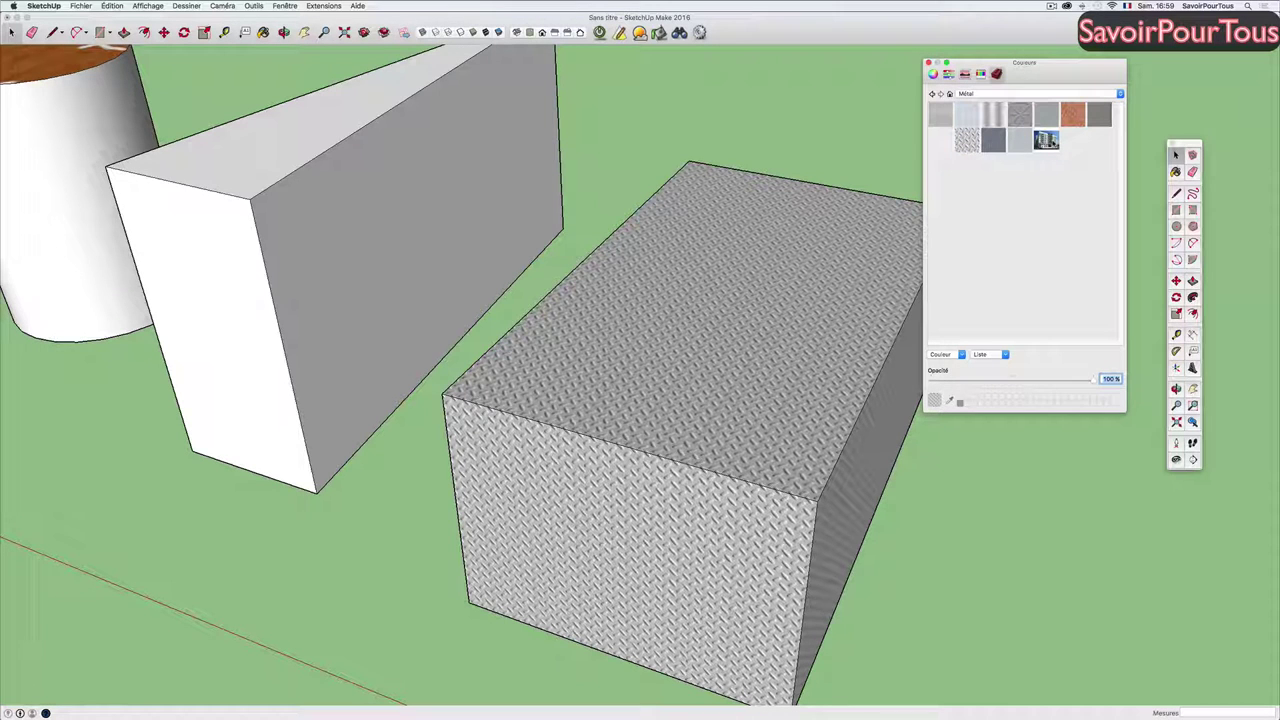
Step: Paint the wedge's tall face with the new building-photo material
click(1046, 140)
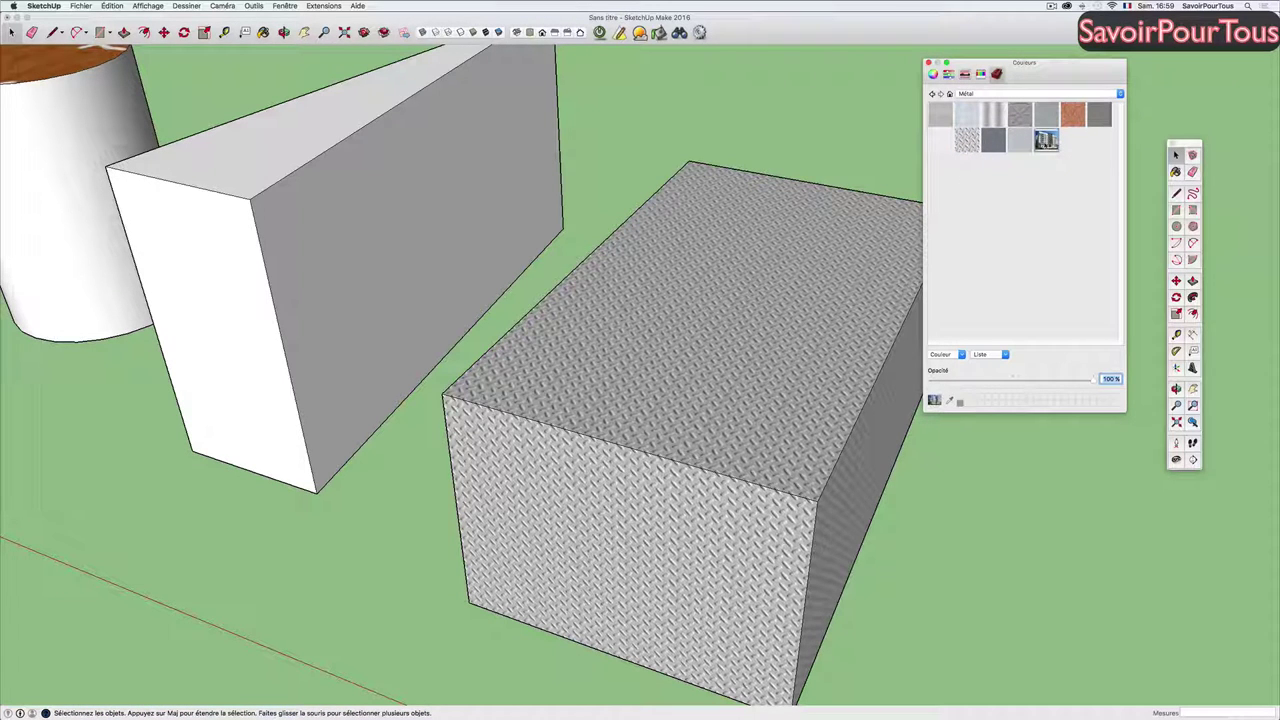
click(378, 193)
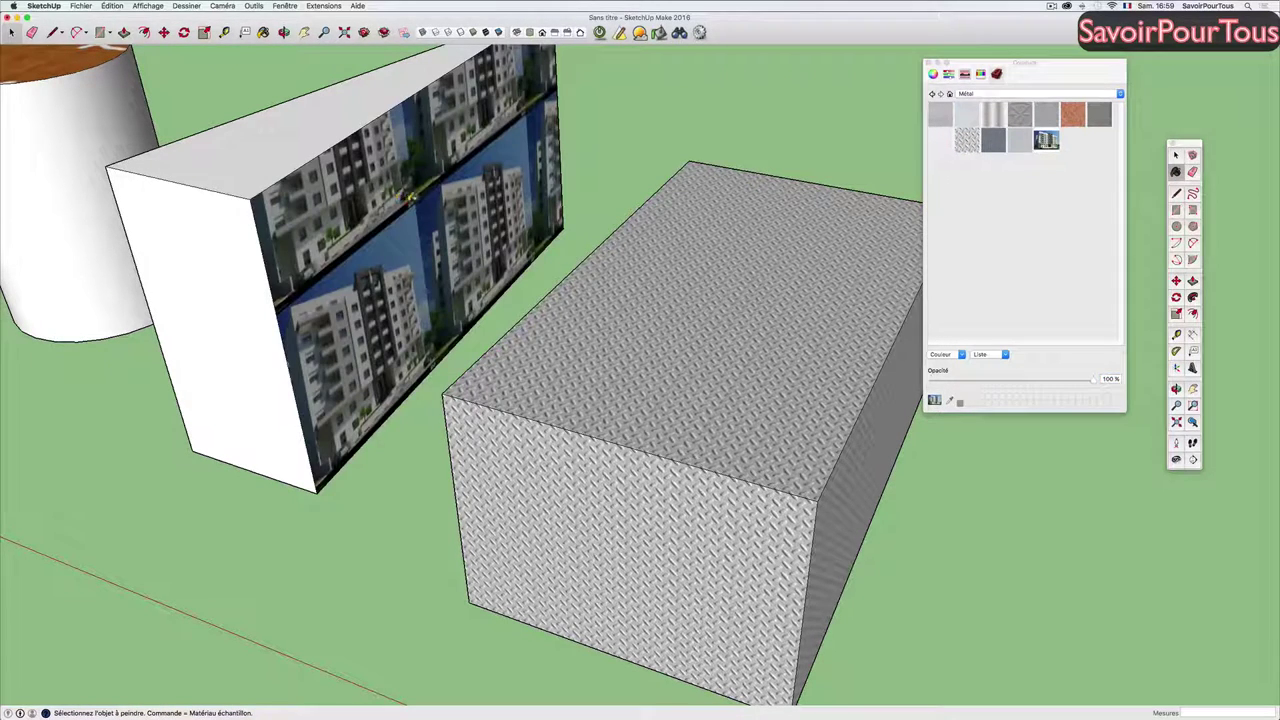
mouse_move(380, 191)
middle_down()
mouse_move(292, 174)
mouse_move(250, 200)
middle_up()
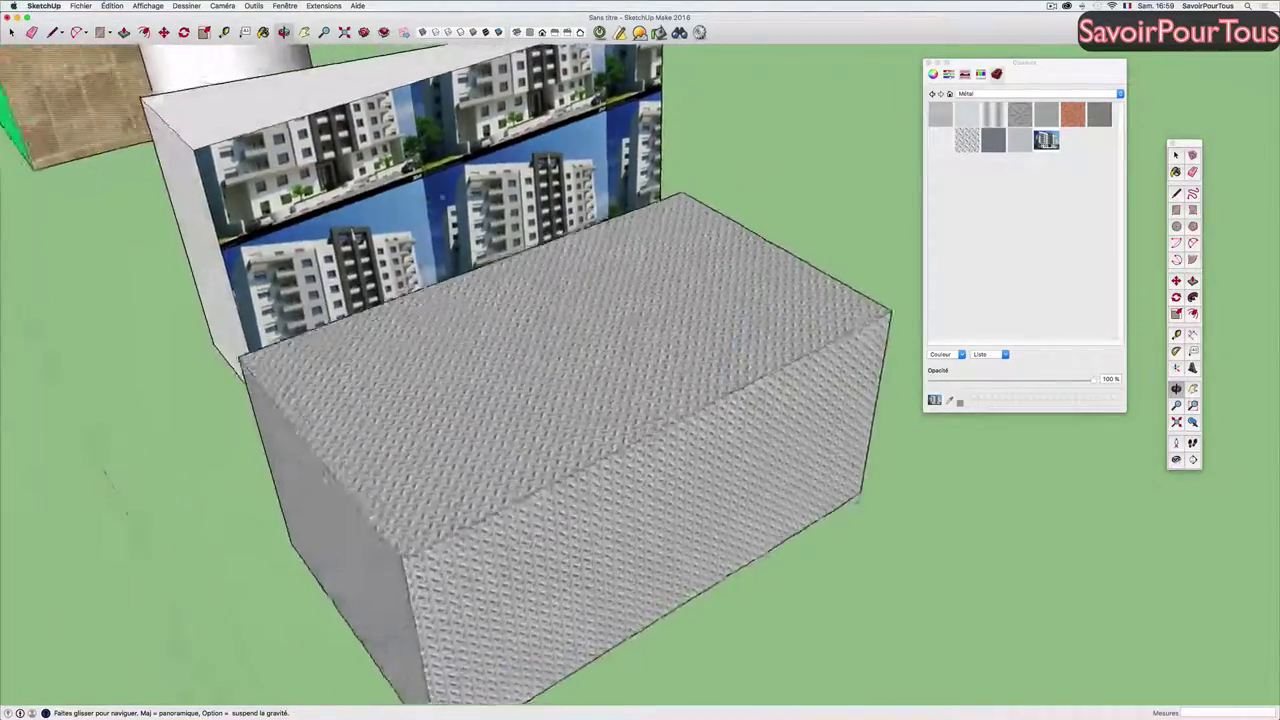
middle_drag(400, 210, 398, 216)
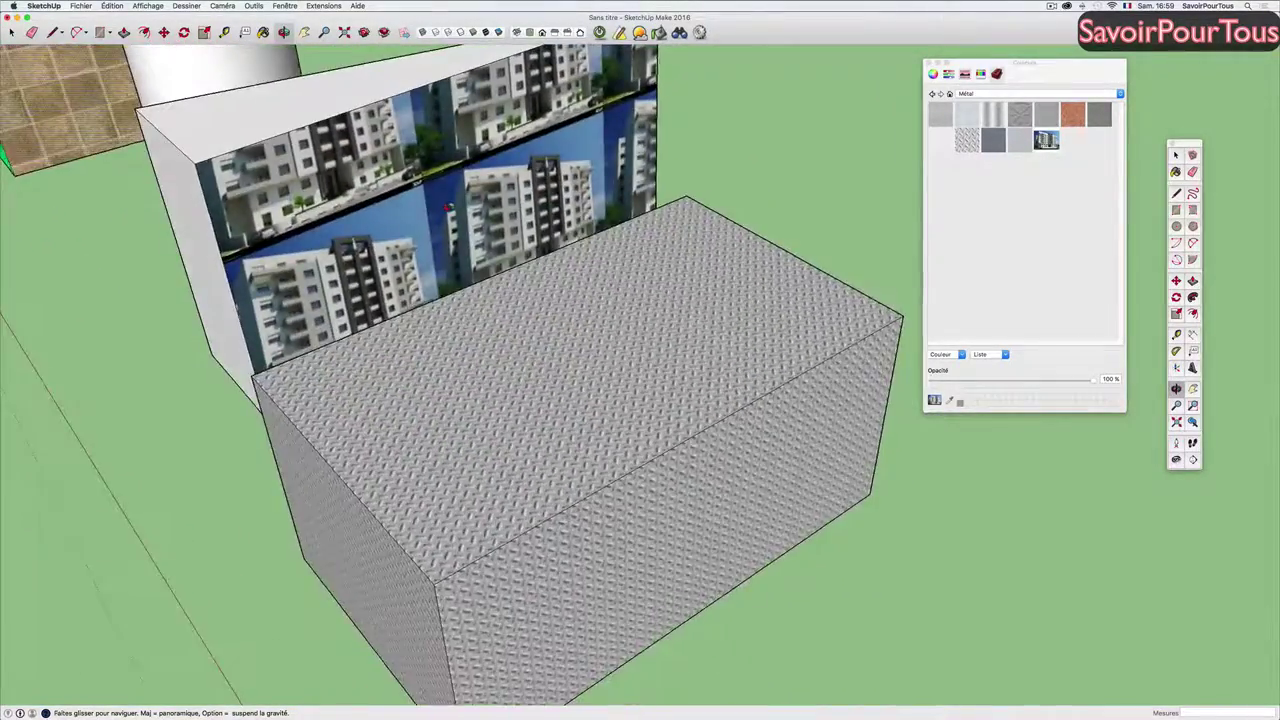
scroll(400, 215, up, 3)
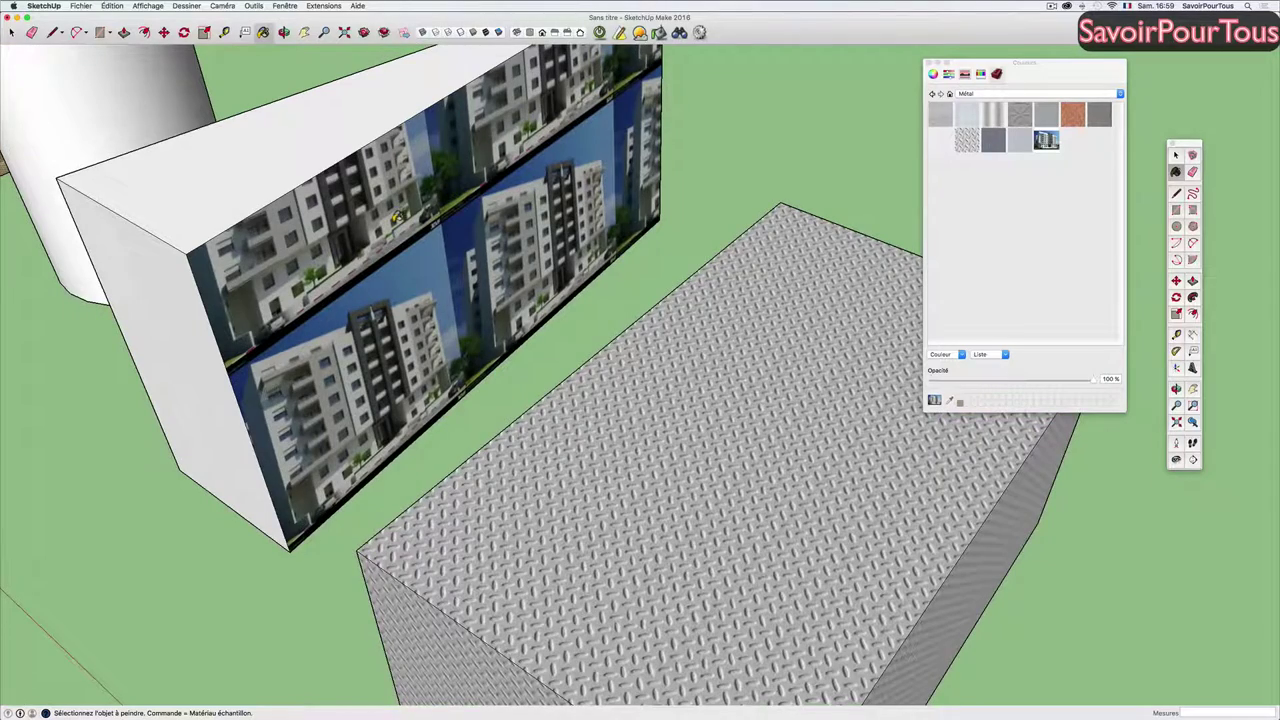
key(space)
right_click(404, 197)
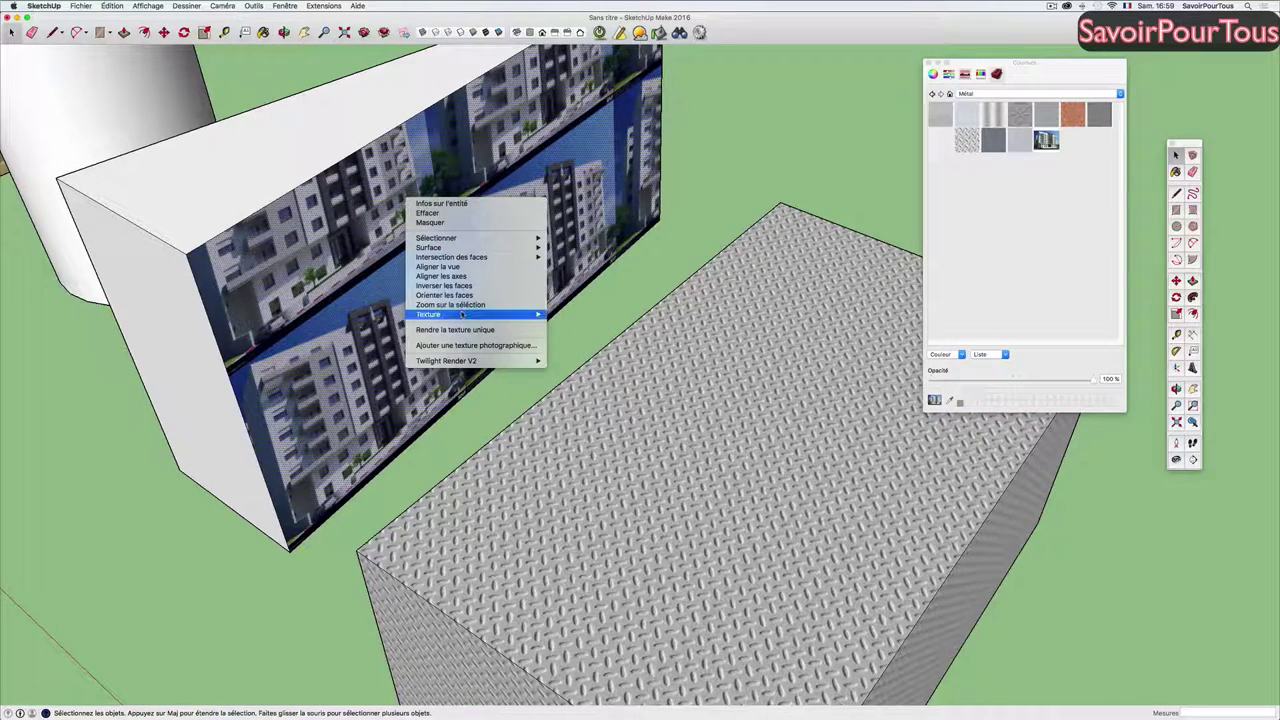
mouse_move(428, 314)
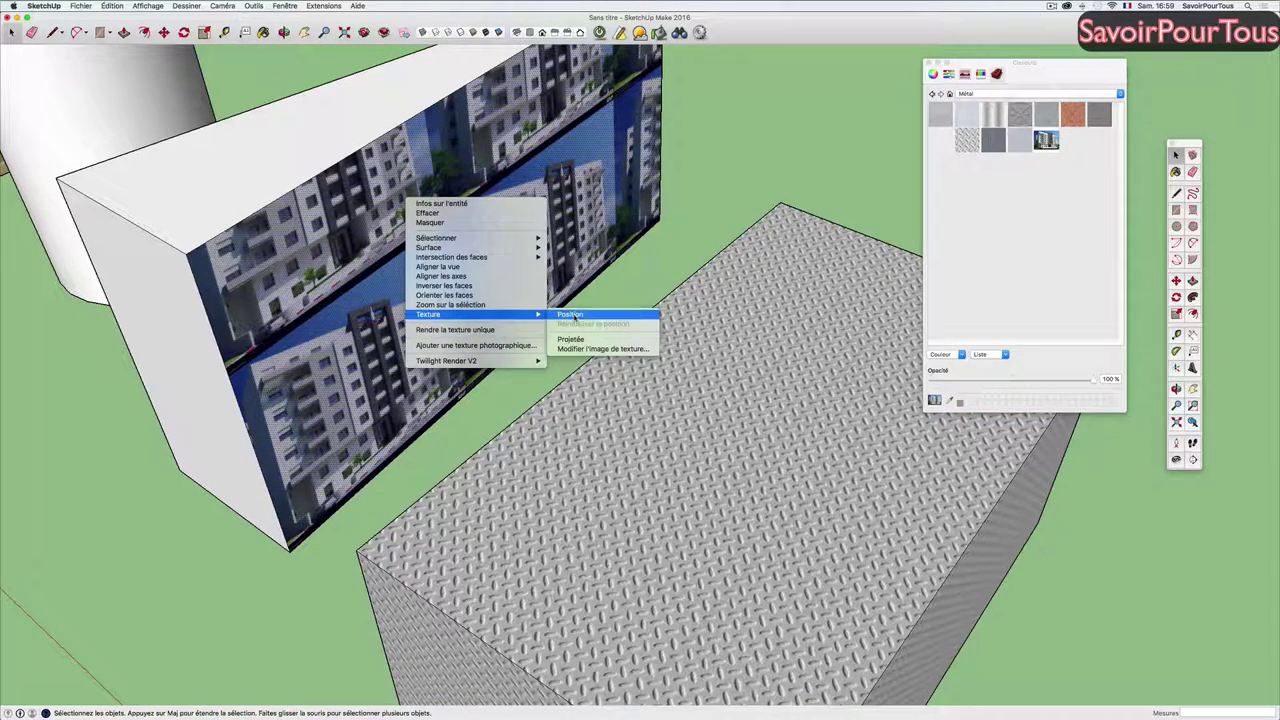
Step: Drag the texture pins to stretch the building photo across the wedge face
click(570, 316)
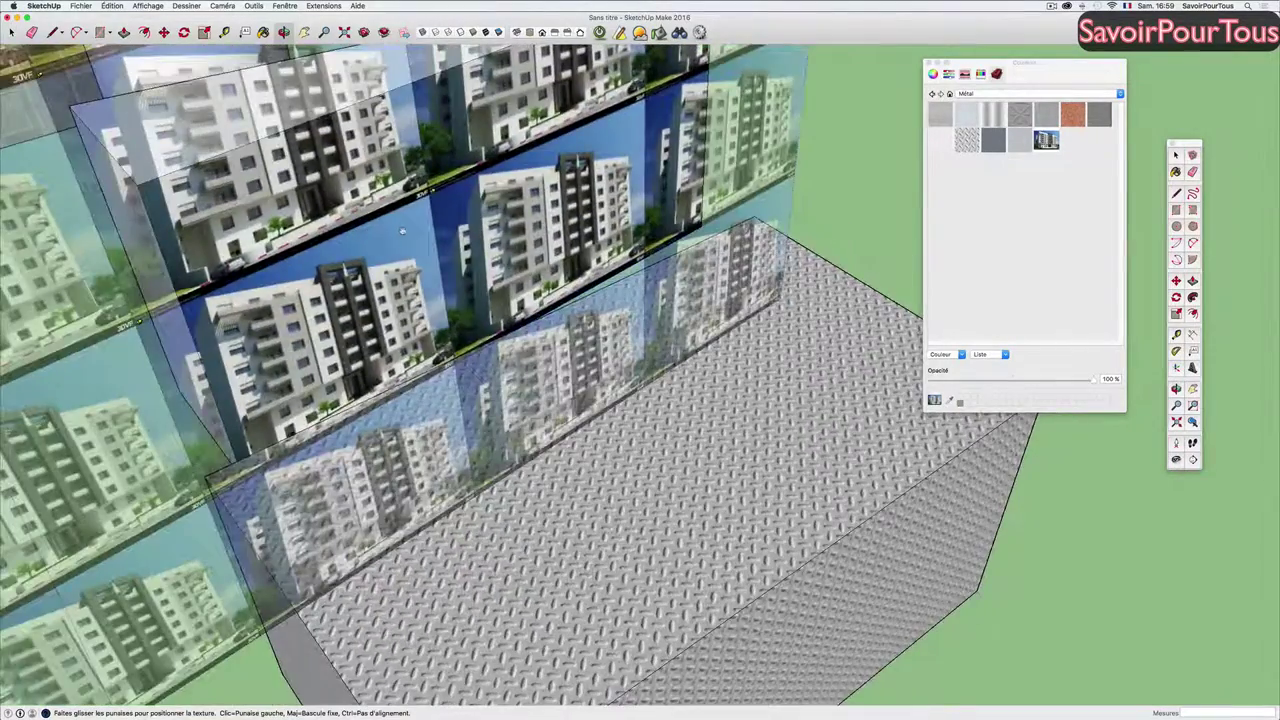
scroll(401, 231, down, 3)
middle_drag(401, 231, 330, 245)
scroll(408, 243, up, 3)
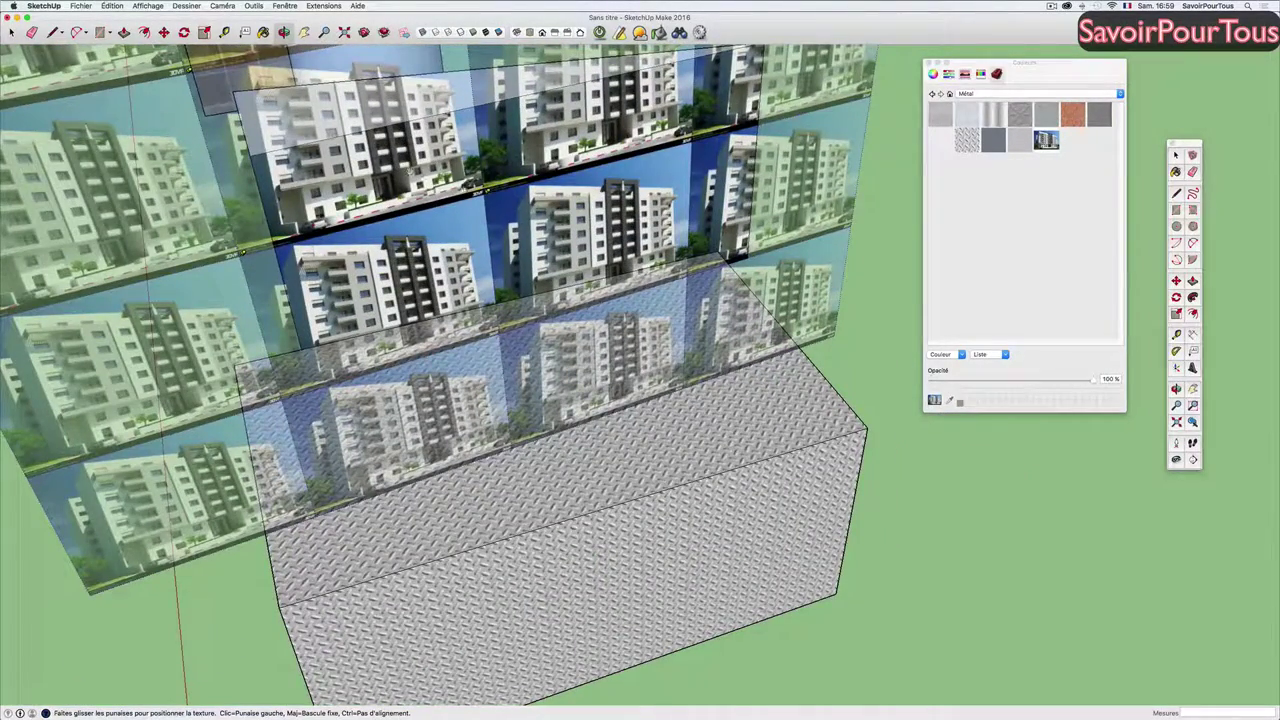
drag(408, 243, 473, 210)
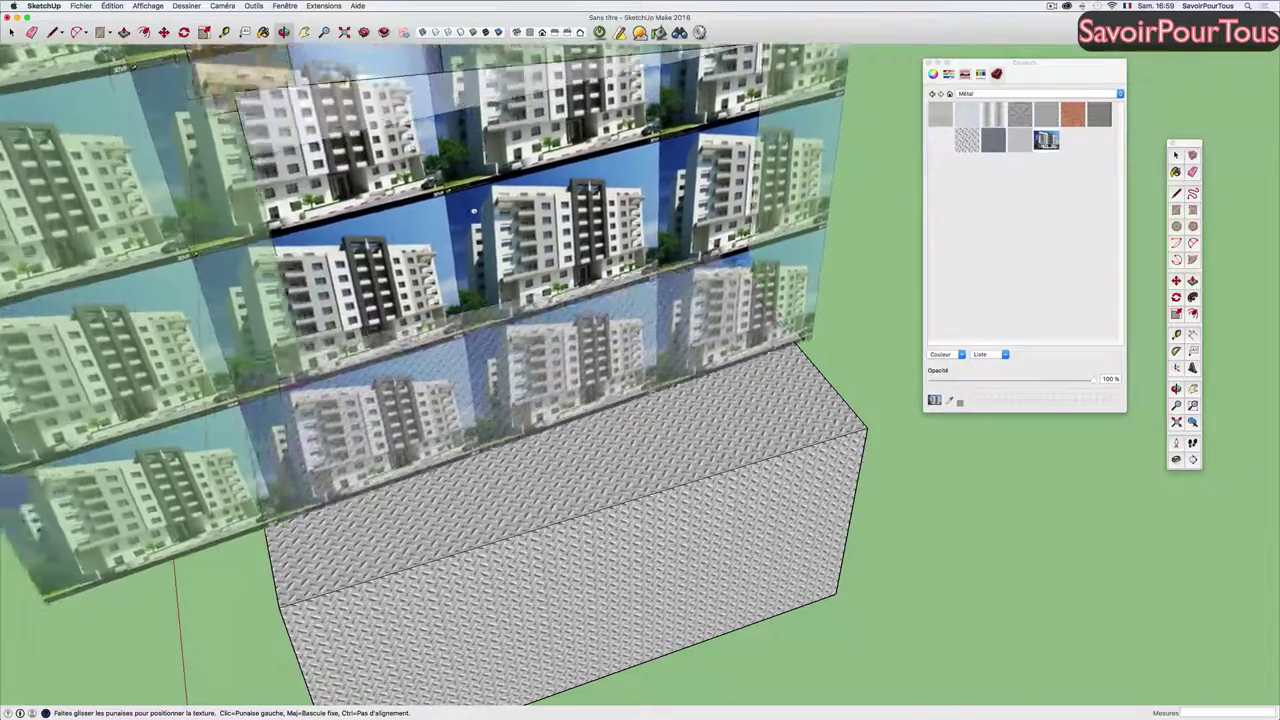
middle_drag(474, 211, 232, 55)
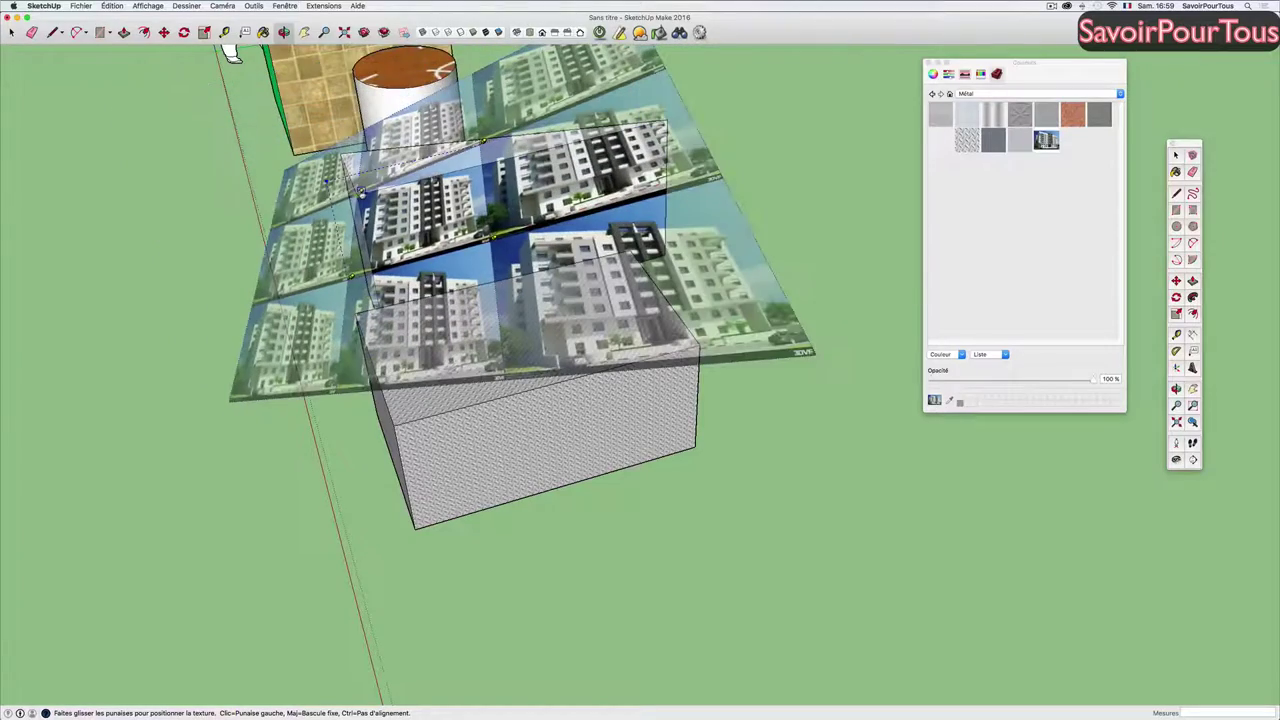
Step: Orbit to check the placement, then leave texture mode with the photo tiled in two rows
middle_click(232, 55)
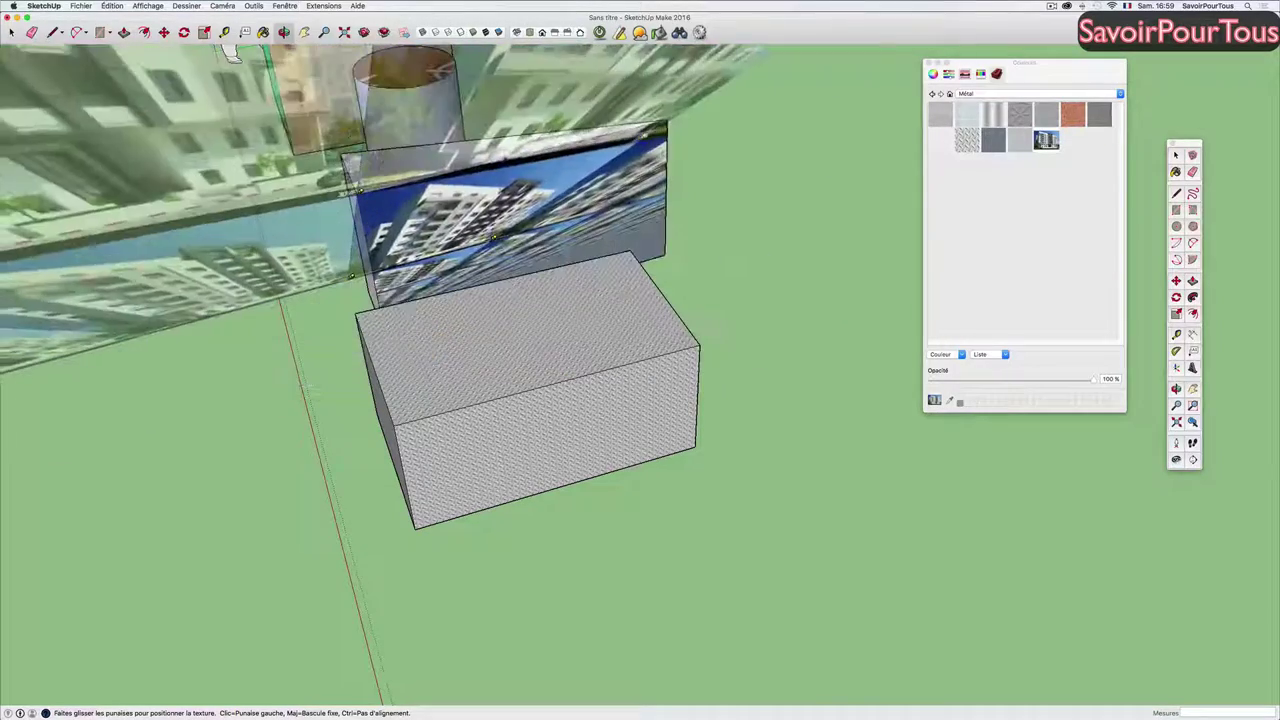
middle_drag(229, 55, 205, 58)
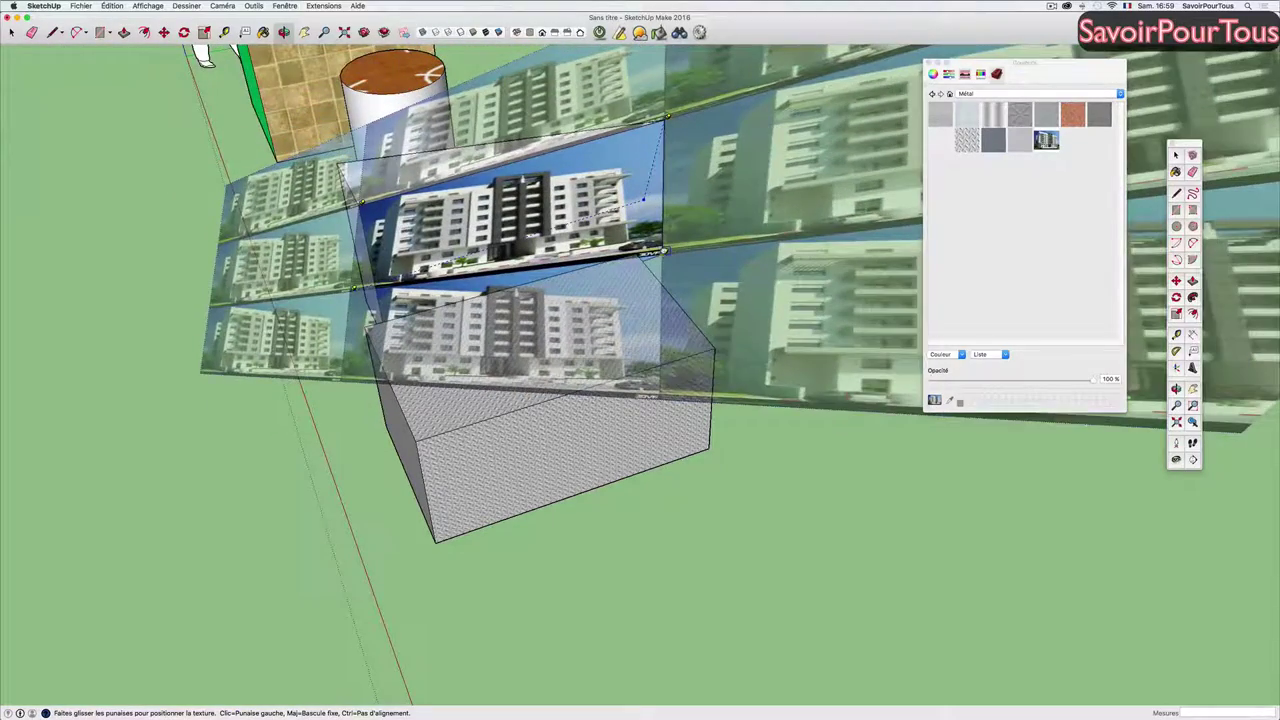
middle_drag(205, 58, 210, 70)
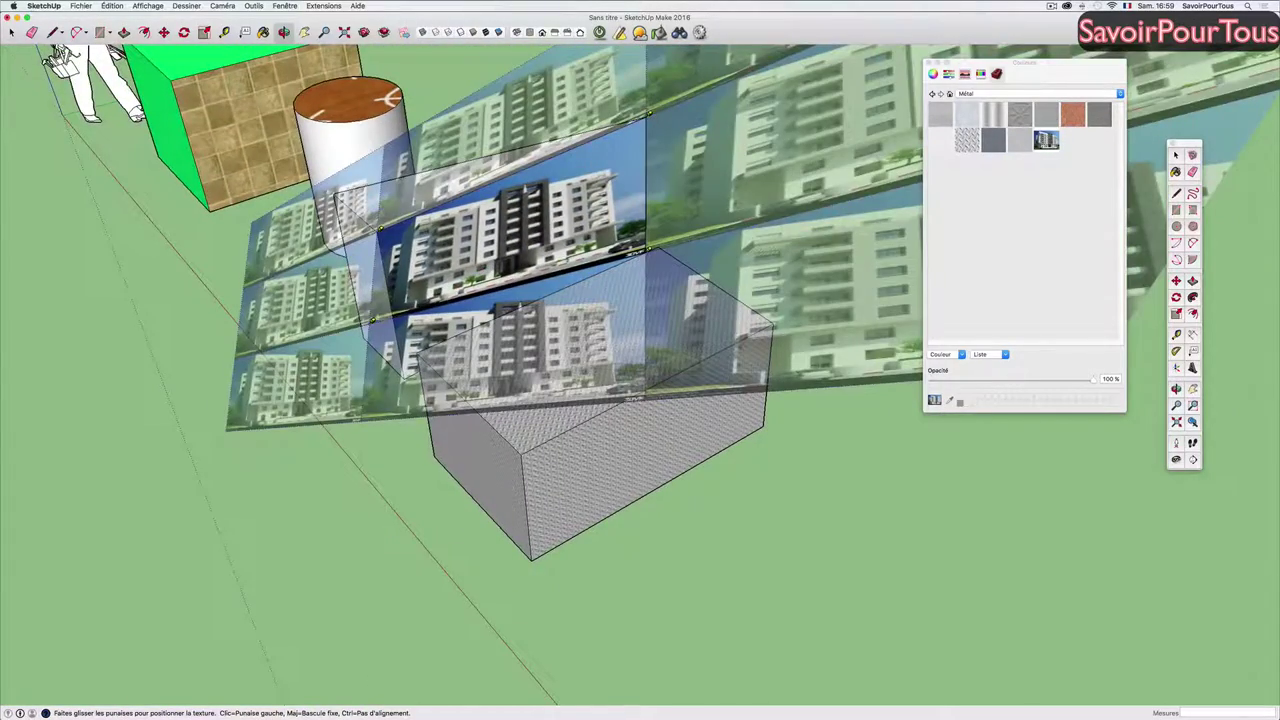
middle_drag(372, 320, 360, 330)
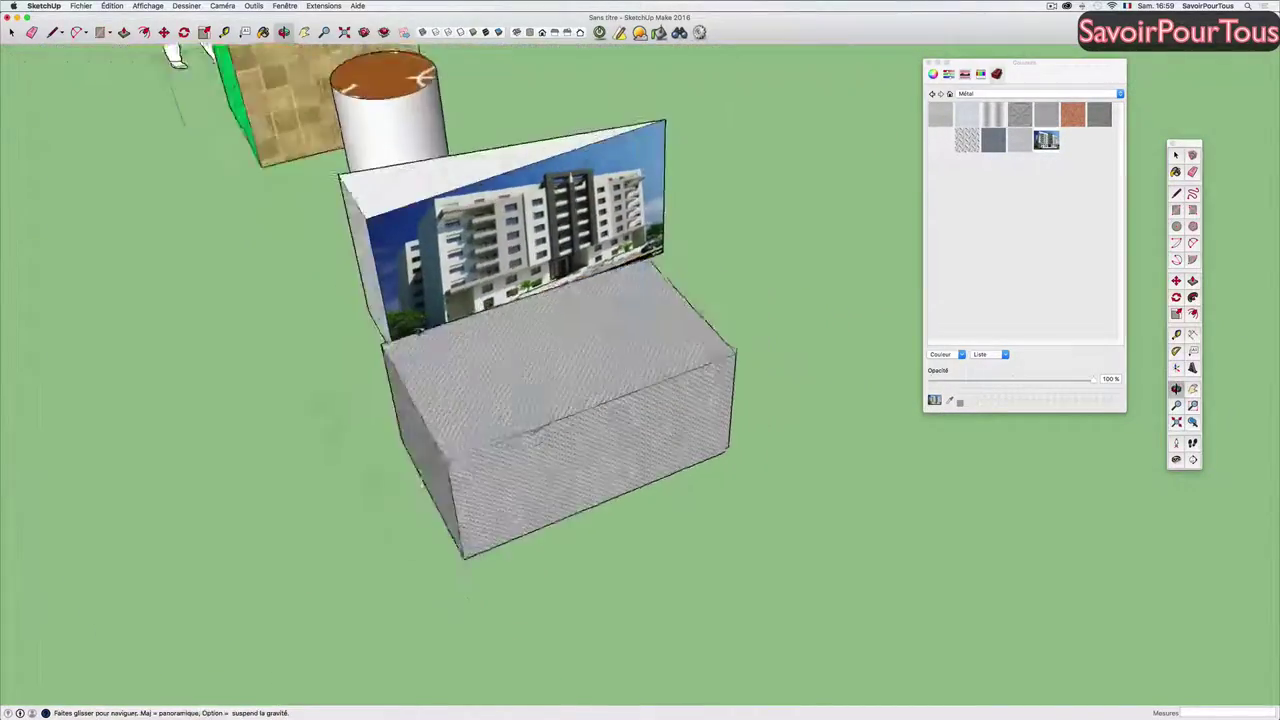
middle_drag(590, 166, 516, 133)
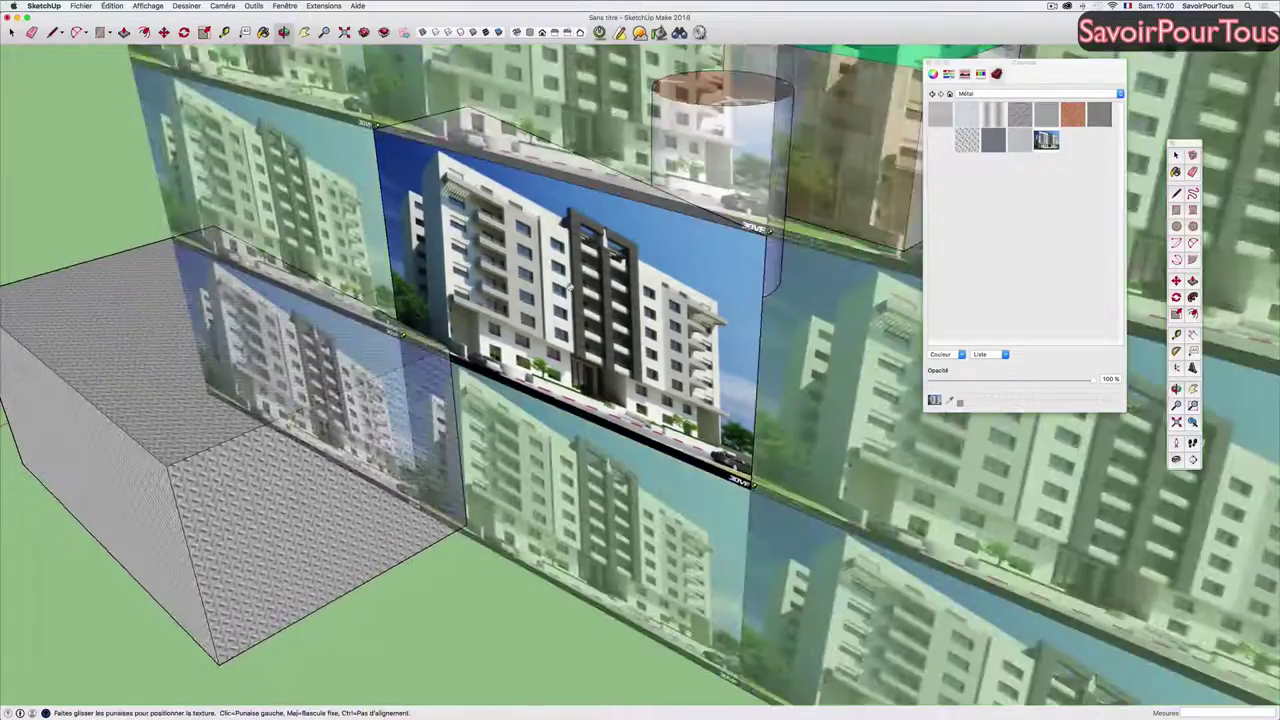
scroll(548, 289, up, 3)
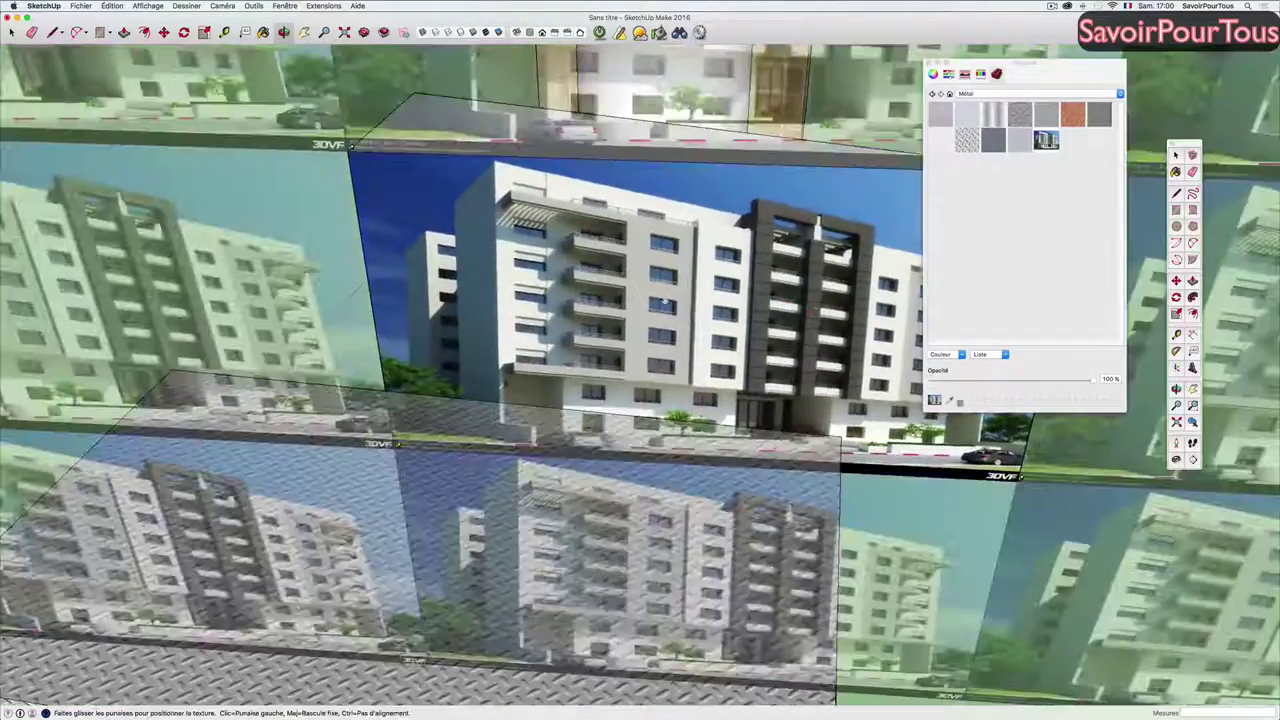
mouse_move(570, 286)
middle_down()
mouse_move(758, 307)
mouse_move(318, 293)
mouse_move(563, 313)
mouse_move(690, 205)
middle_up()
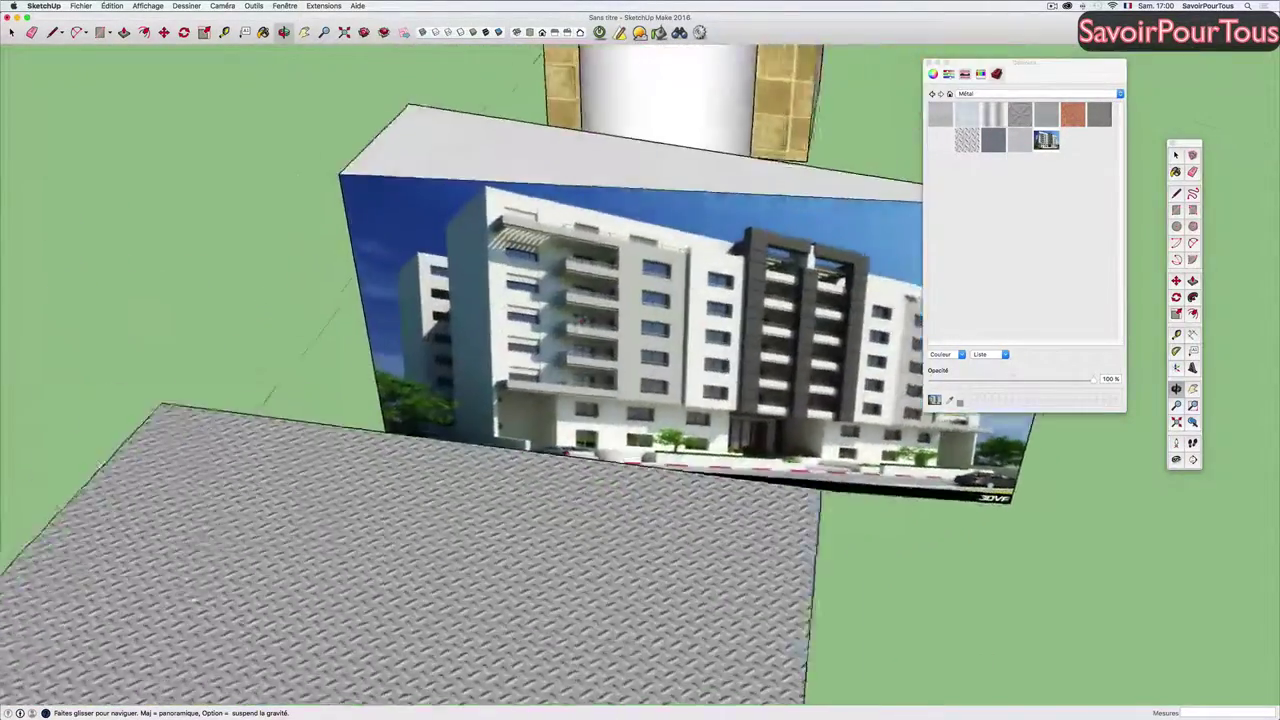
drag(266, 286, 620, 325)
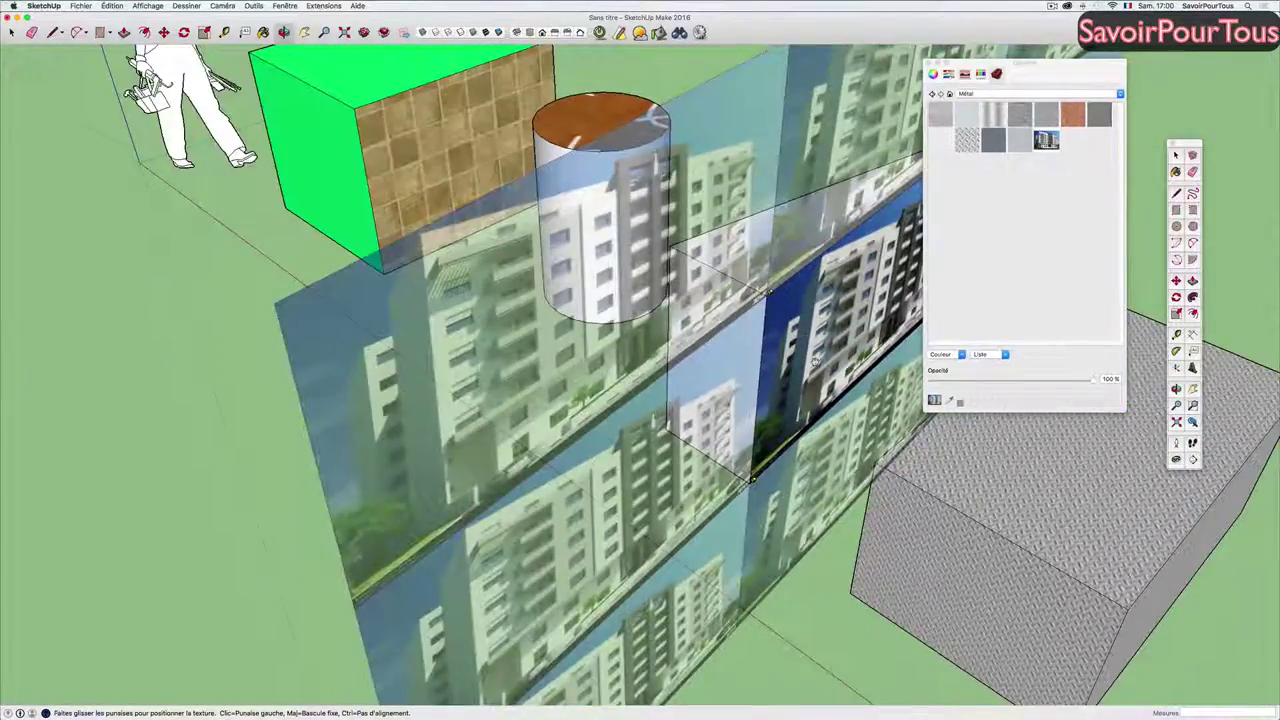
key(Return)
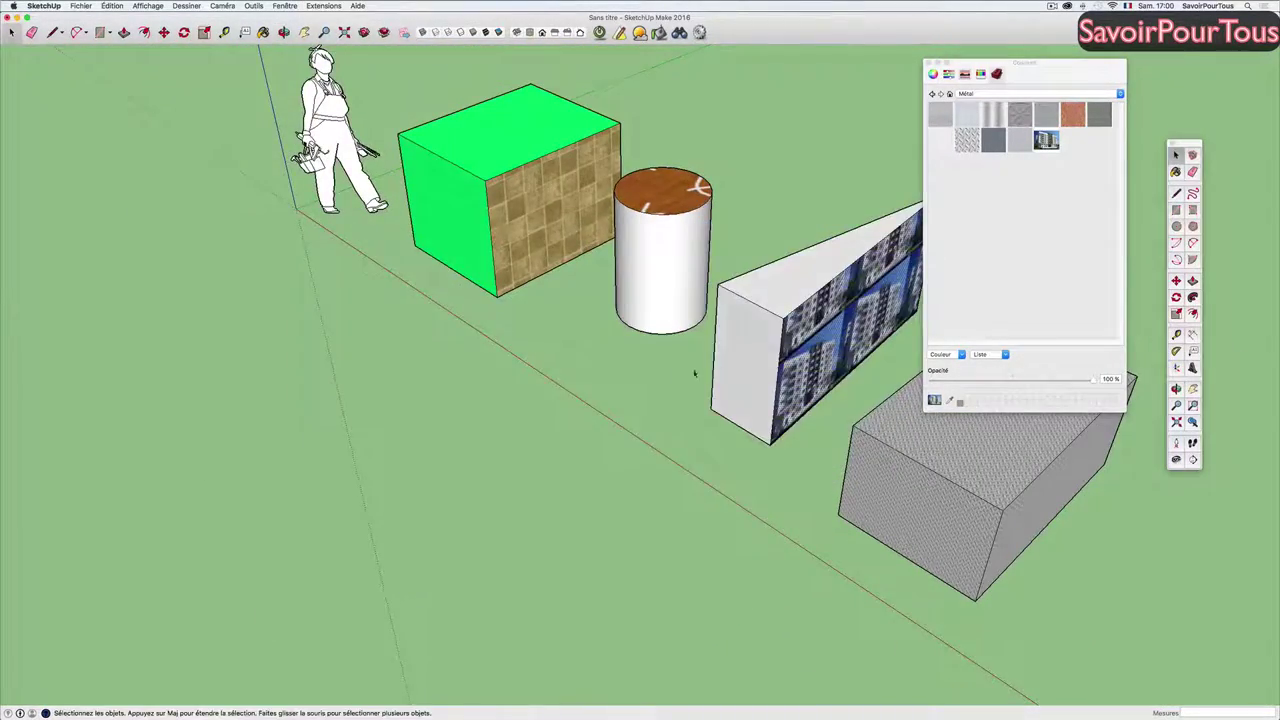
mouse_move(694, 371)
mouse_down()
mouse_move(893, 356)
mouse_move(5, 380)
mouse_up()
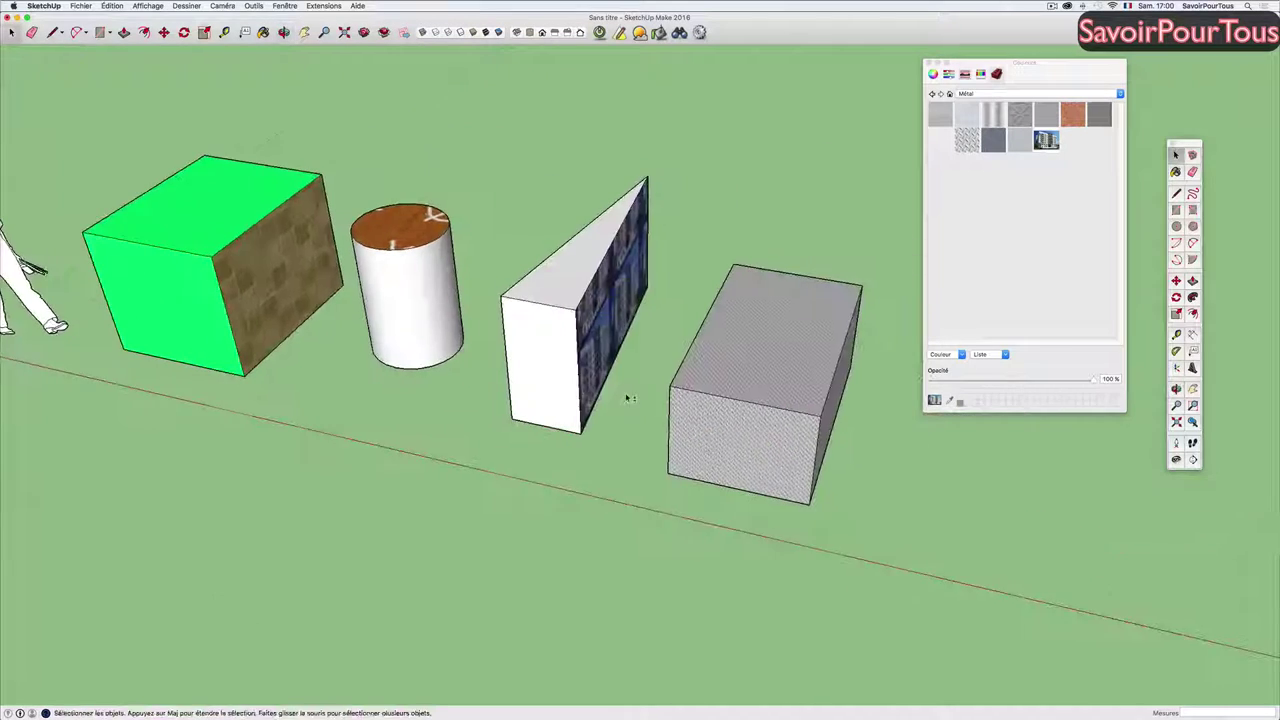
key(space)
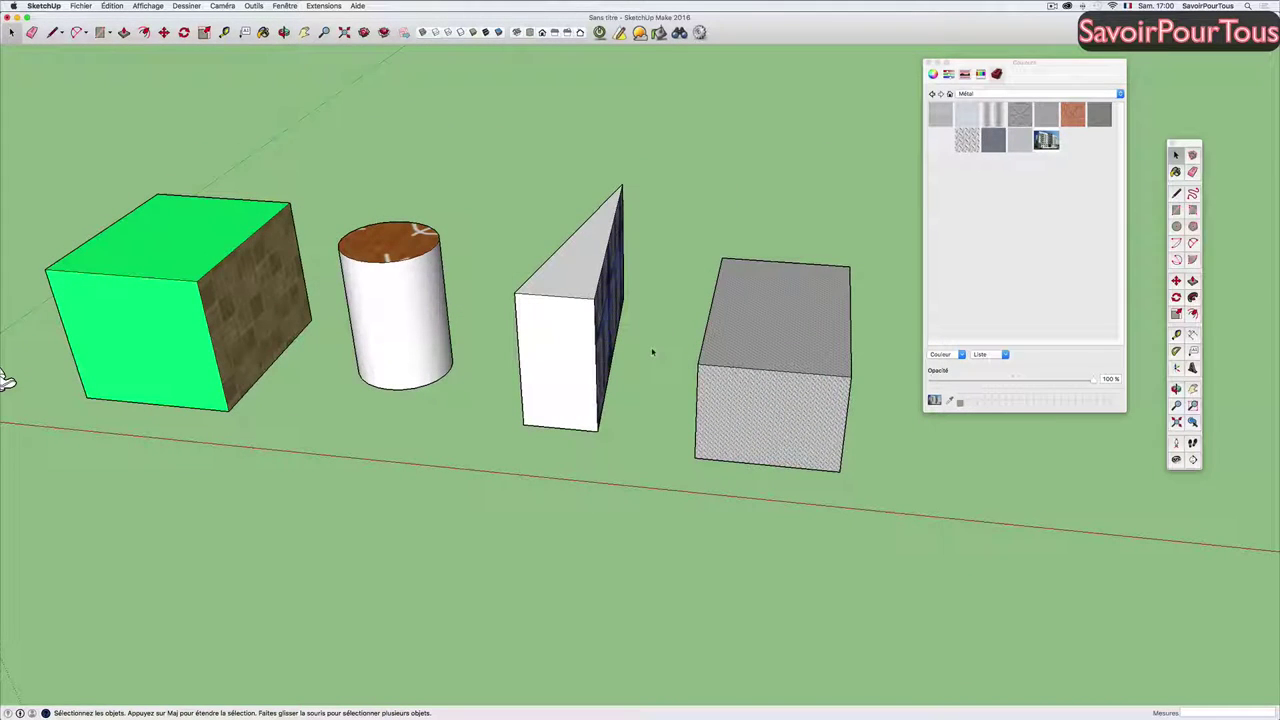
mouse_move(652, 352)
middle_down()
mouse_move(632, 325)
mouse_move(757, 330)
middle_up()
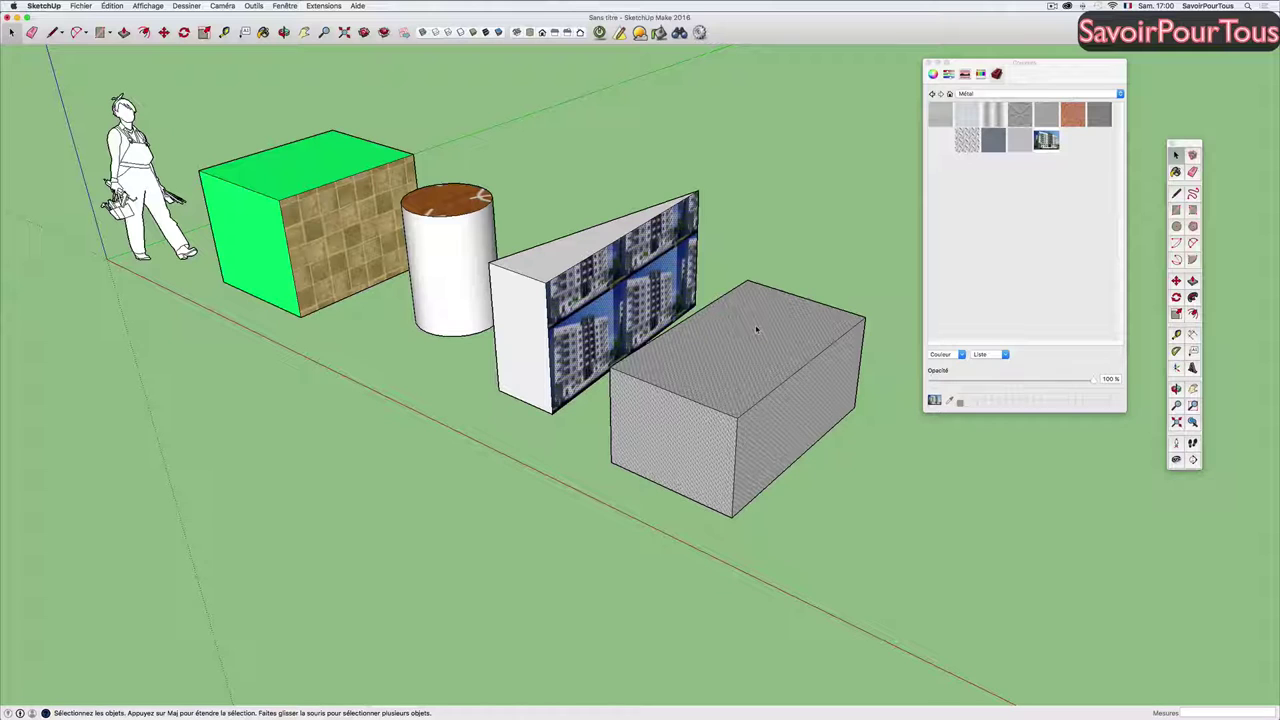
mouse_move(757, 330)
middle_down()
mouse_move(711, 277)
mouse_move(746, 286)
mouse_move(759, 294)
mouse_move(653, 290)
mouse_move(785, 270)
middle_up()
key(space)
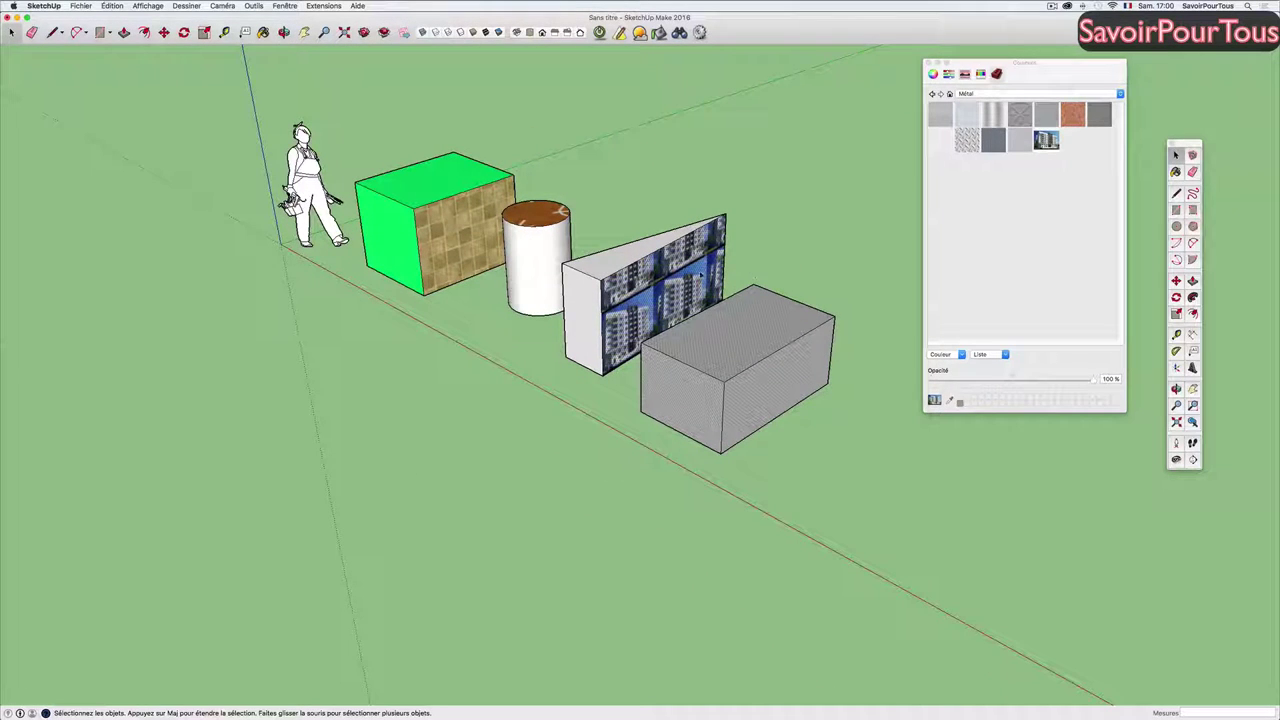